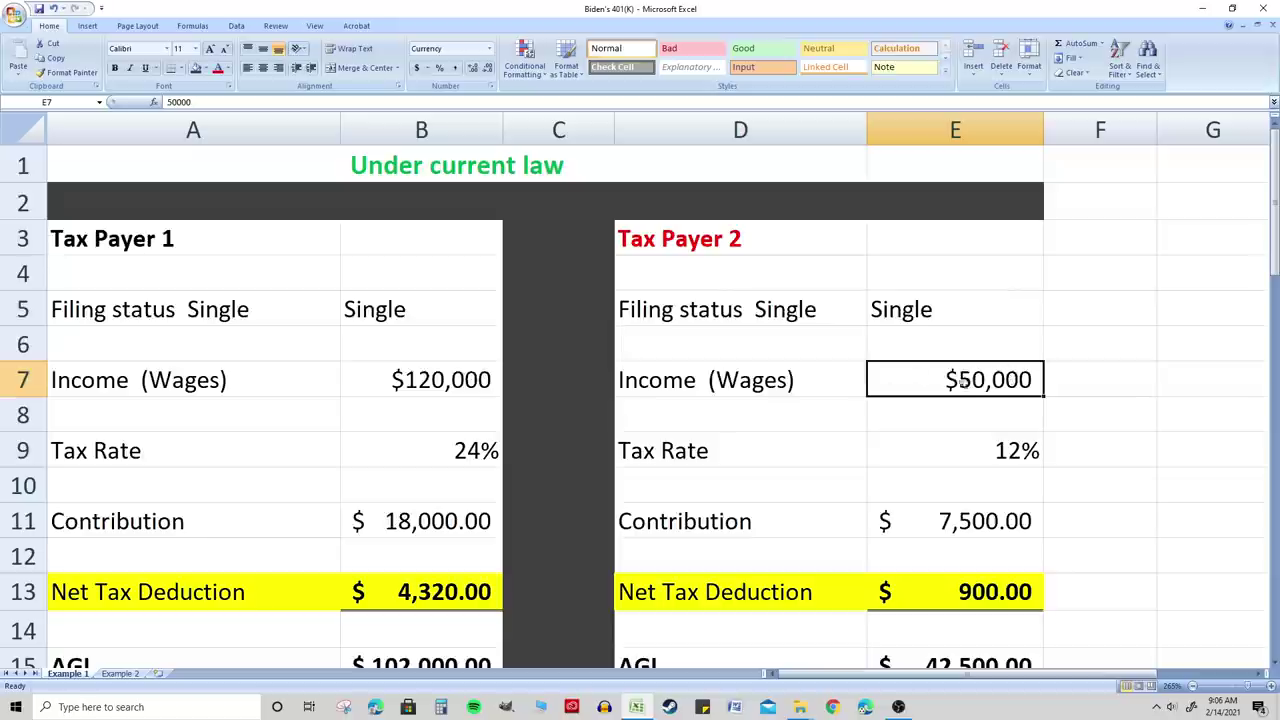
- Compare the income and tax rate cells of Tax Payer 1 and Tax Payer 2 under current law
{"action": "left_click", "coordinate": [430, 451]}
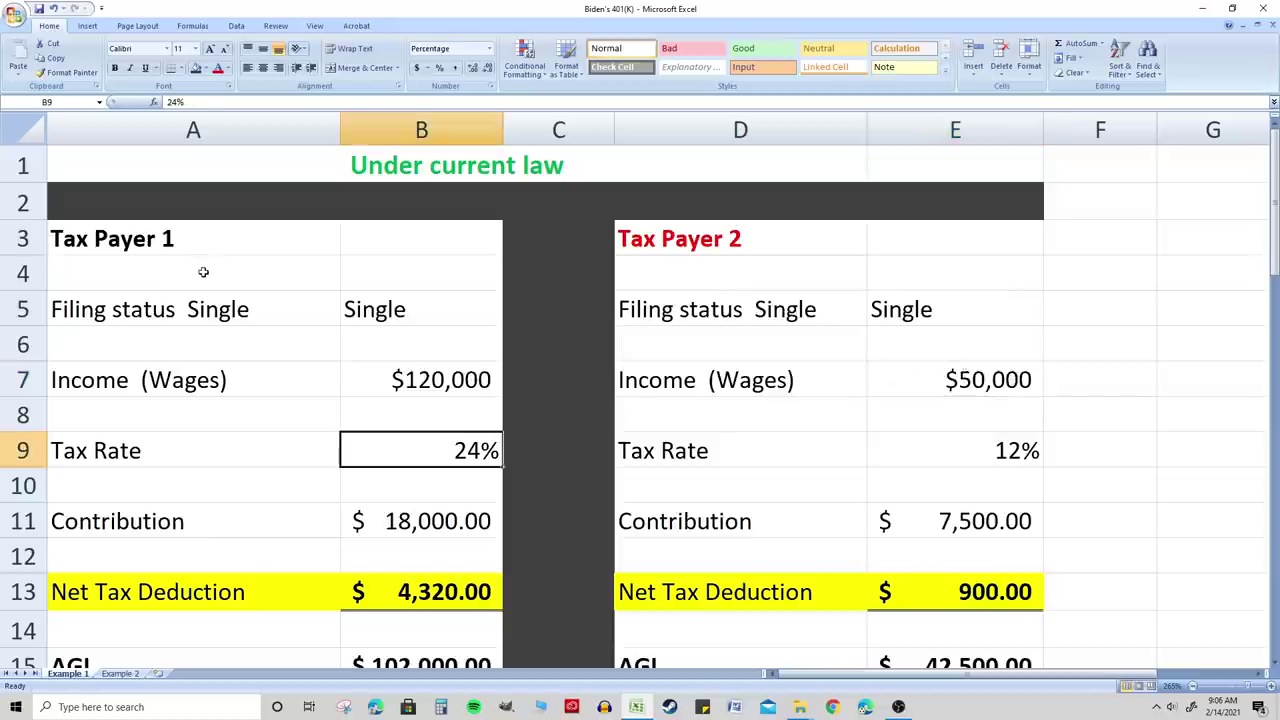
{"action": "left_click", "coordinate": [373, 386]}
{"action": "left_click", "coordinate": [142, 450]}
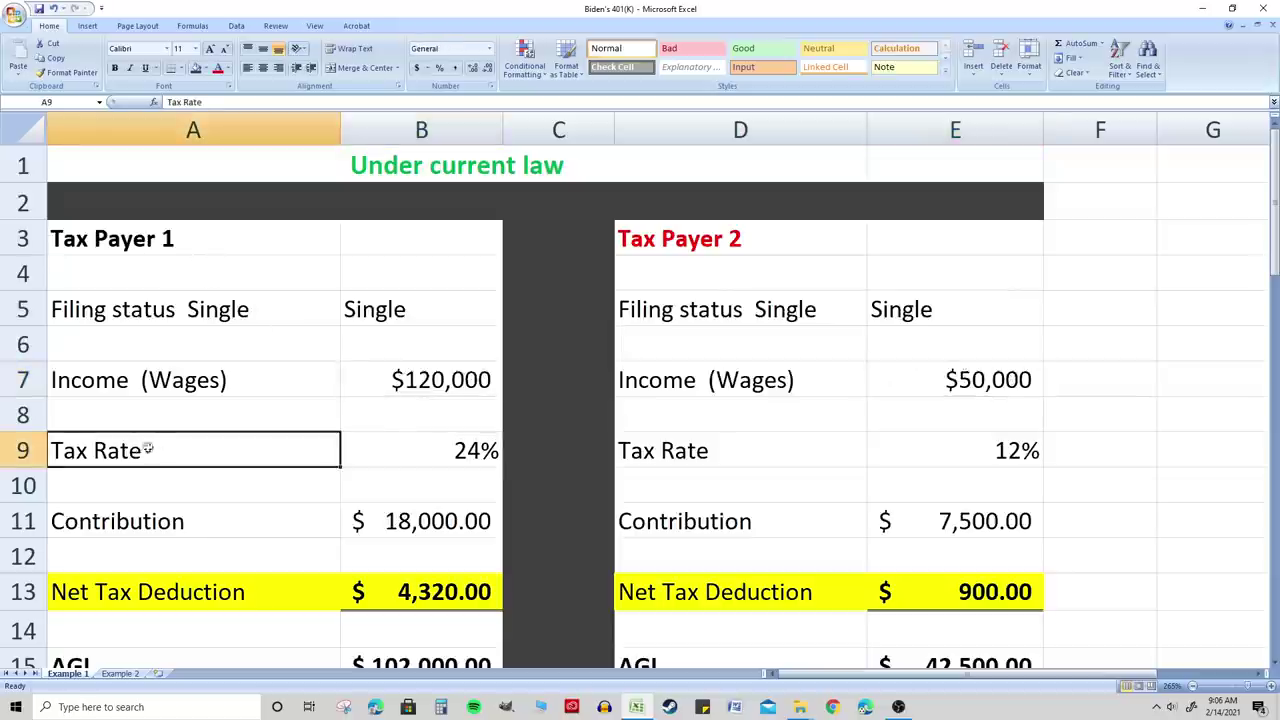
{"action": "left_click", "coordinate": [465, 453]}
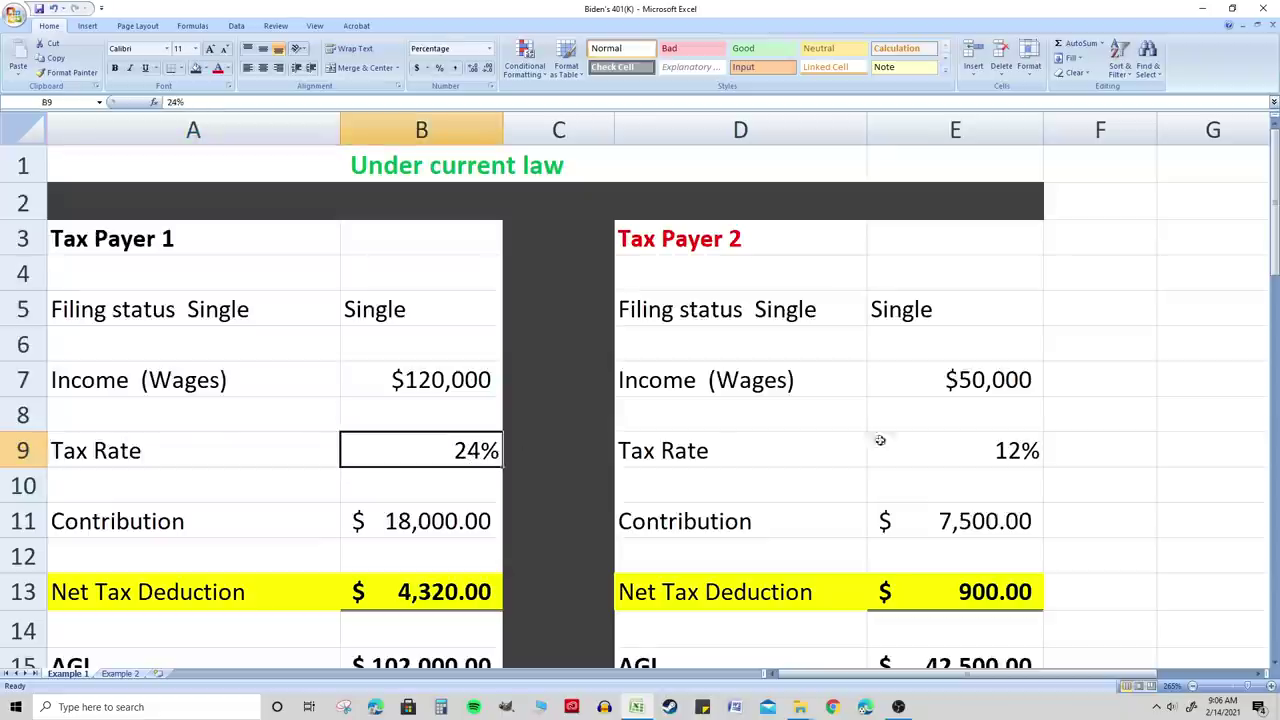
{"action": "left_click", "coordinate": [814, 304]}
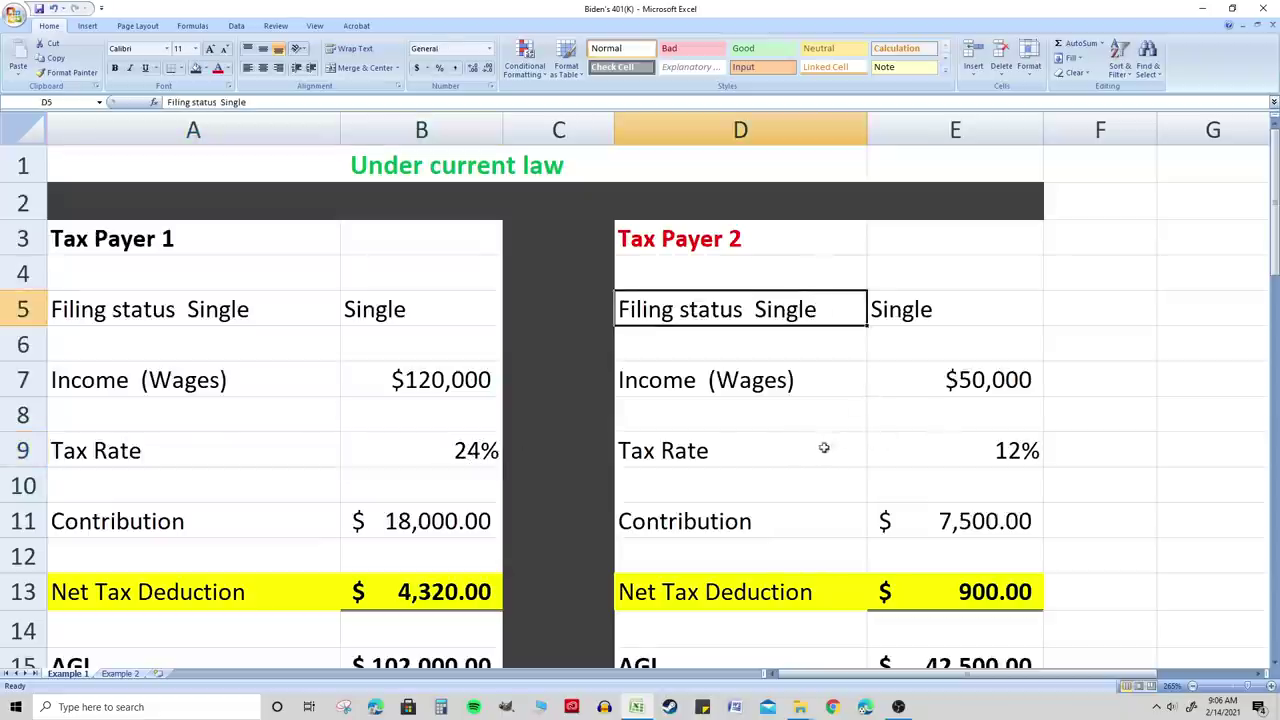
{"action": "left_click", "coordinate": [938, 450]}
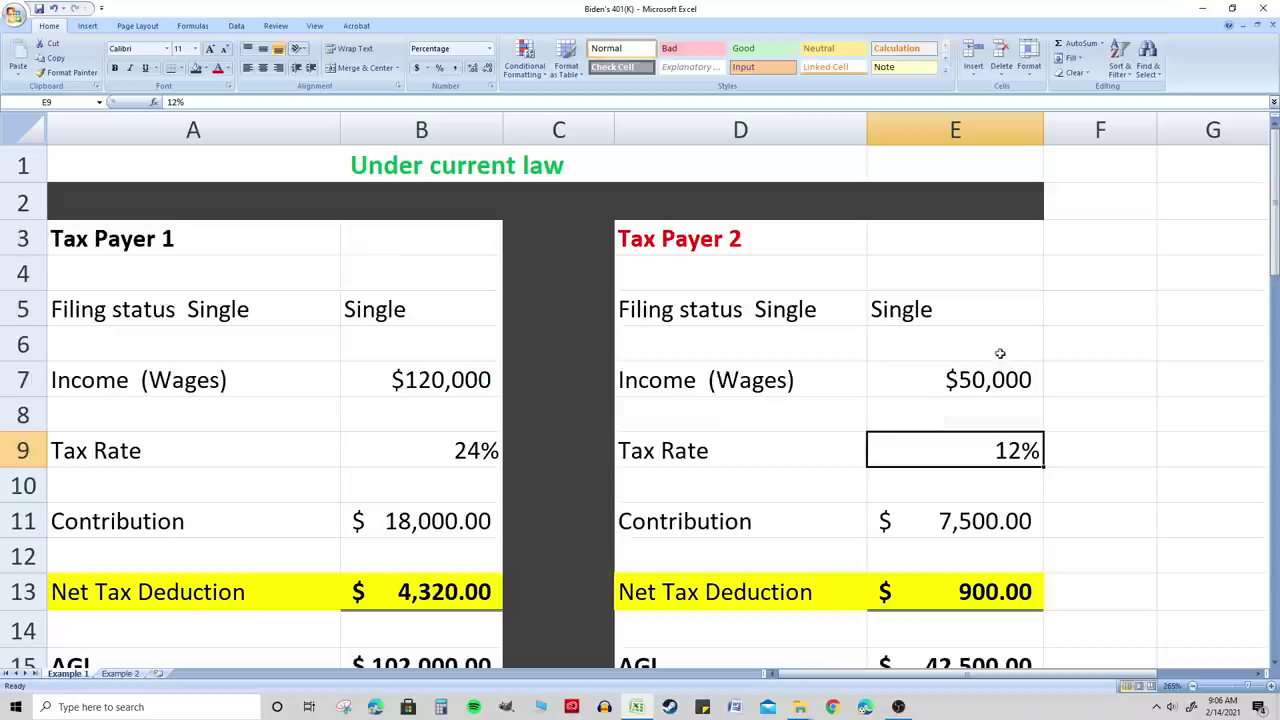
{"action": "left_click", "coordinate": [97, 440]}
- Examine the contribution amounts in row 11 for Tax Payer 1 and Tax Payer 2
{"action": "left_click", "coordinate": [120, 512]}
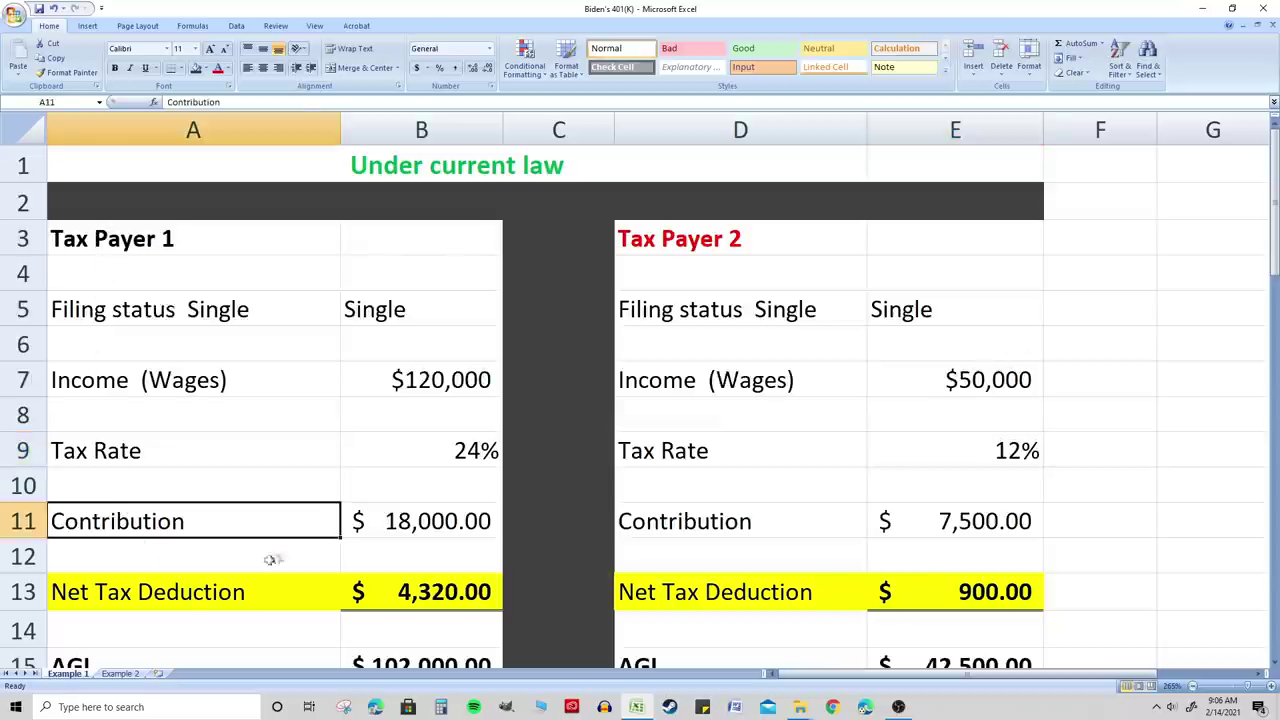
{"action": "left_click", "coordinate": [397, 521]}
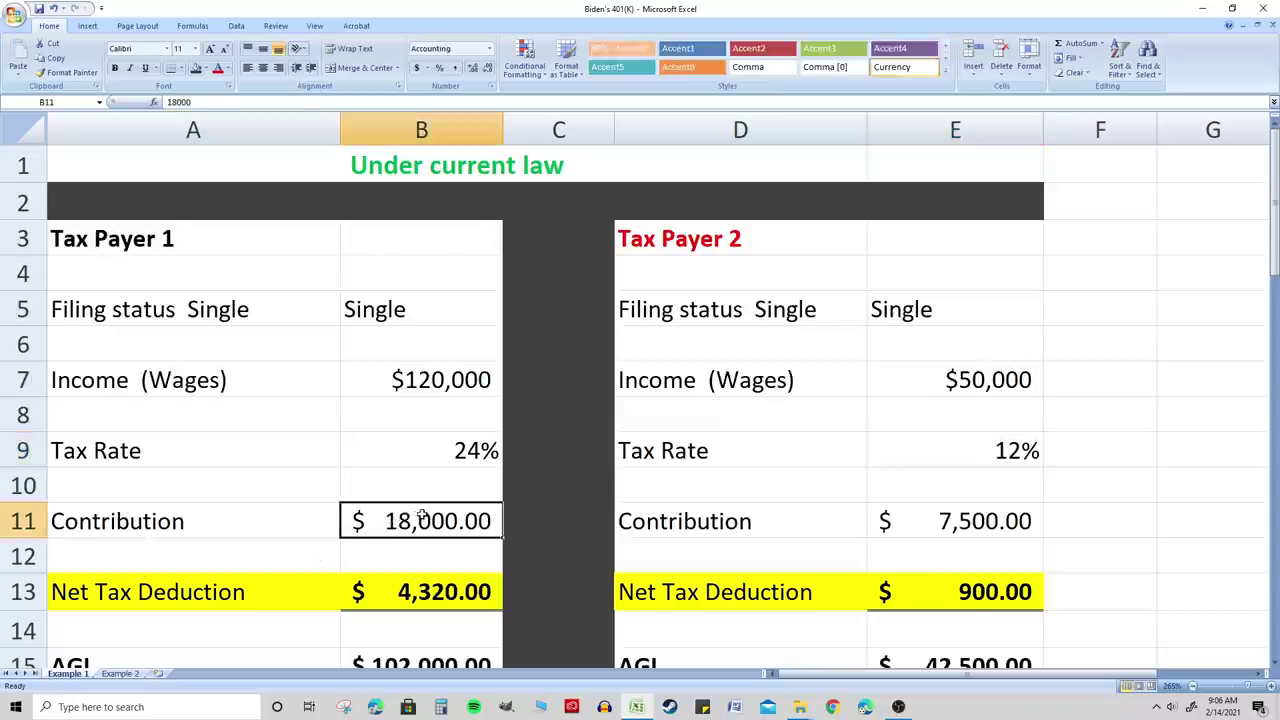
{"action": "left_click", "coordinate": [676, 258]}
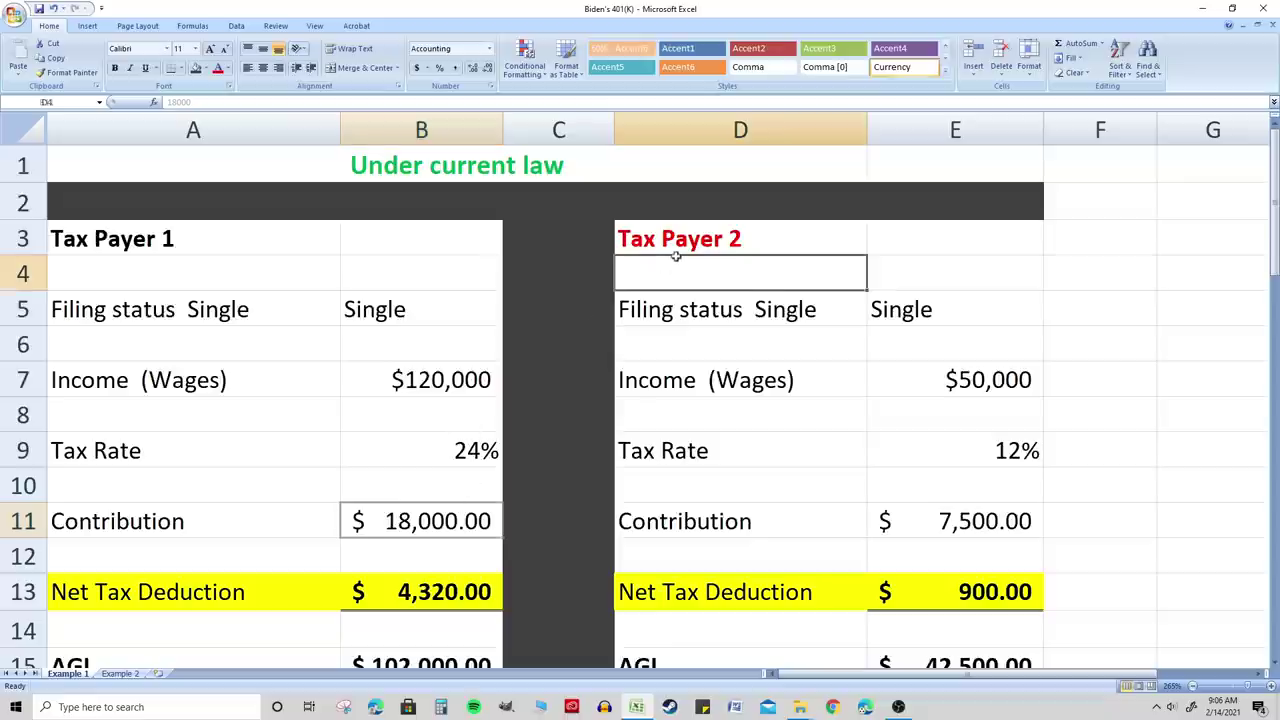
{"action": "left_click", "coordinate": [678, 236]}
{"action": "left_click", "coordinate": [960, 522]}
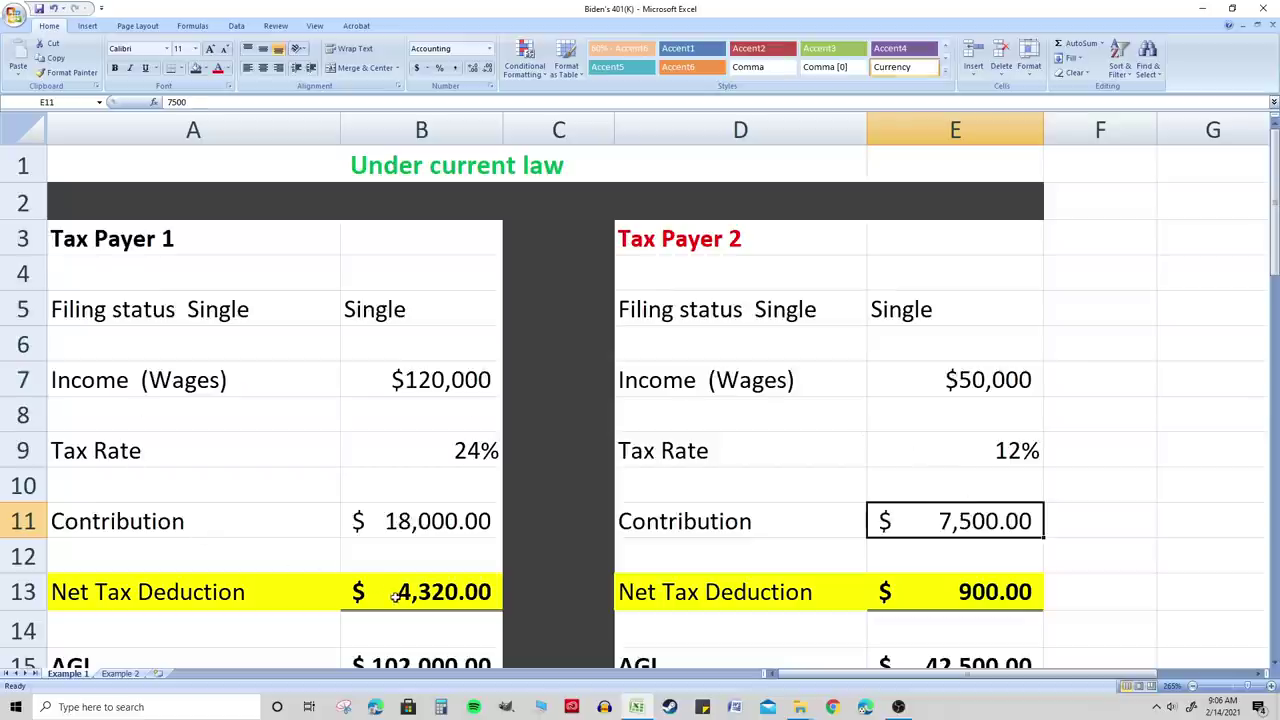
- Check Tax Payer 1's net tax deduction formula in B13, then switch to Calculator and compute 18000 × 0.24
{"action": "left_click", "coordinate": [400, 593]}
{"action": "left_click", "coordinate": [440, 707]}
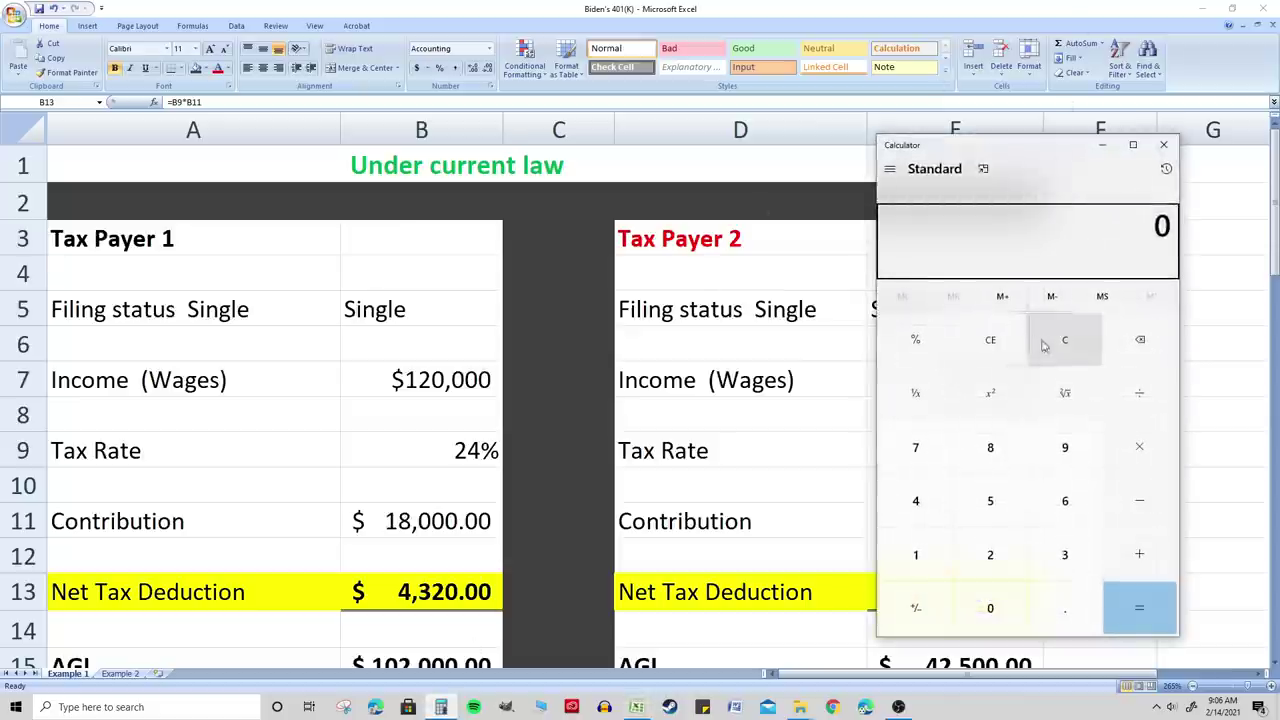
{"action": "type", "text": "18000 × 0"}
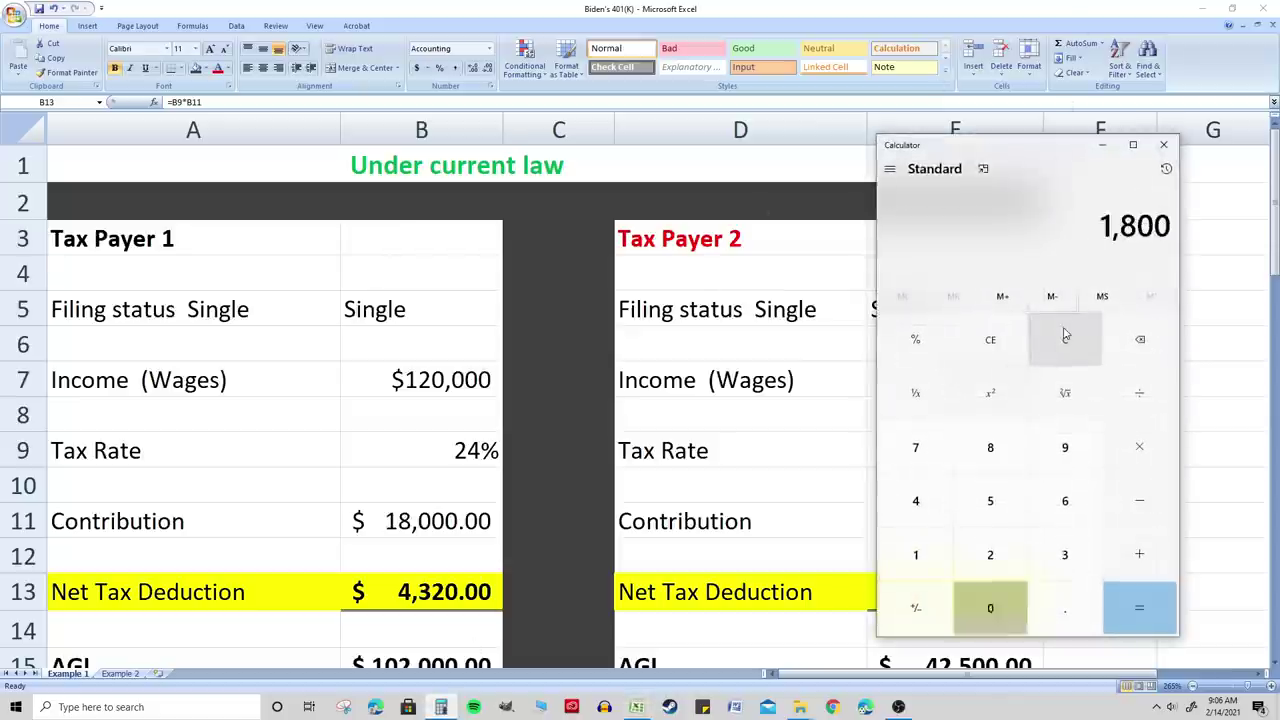
{"action": "type", "text": ".24"}
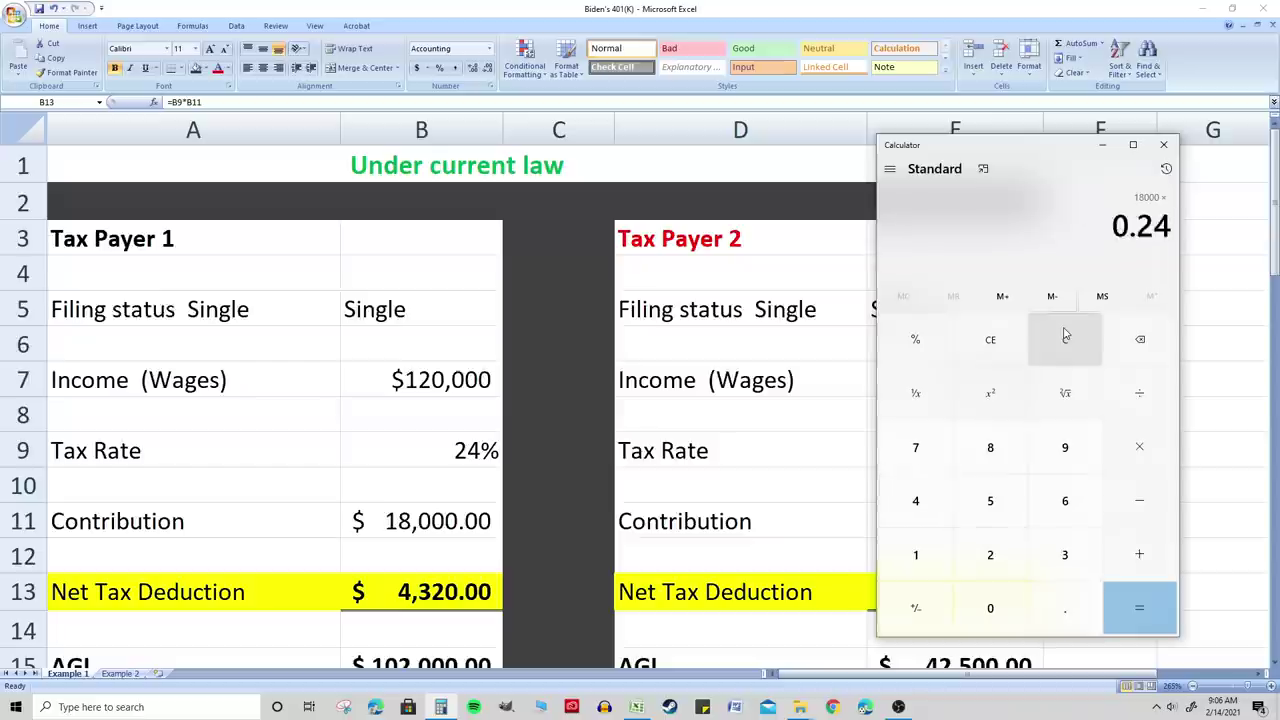
{"action": "key", "text": "Return"}
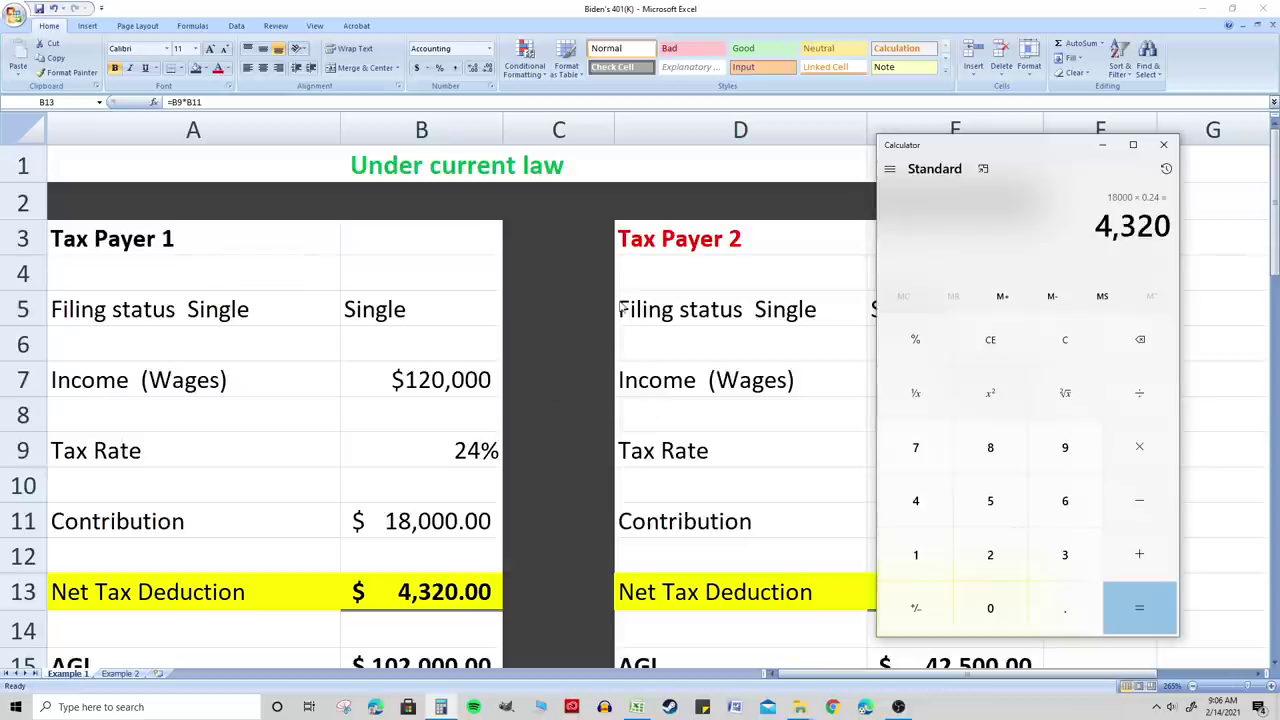
- Move Calculator clear of Tax Payer 2's figures, compute 7500 × 0.12 to check the net tax deduction, and close Calculator
{"action": "left_click_drag", "start_coordinate": [945, 148], "coordinate": [235, 137]}
{"action": "left_click", "coordinate": [355, 329]}
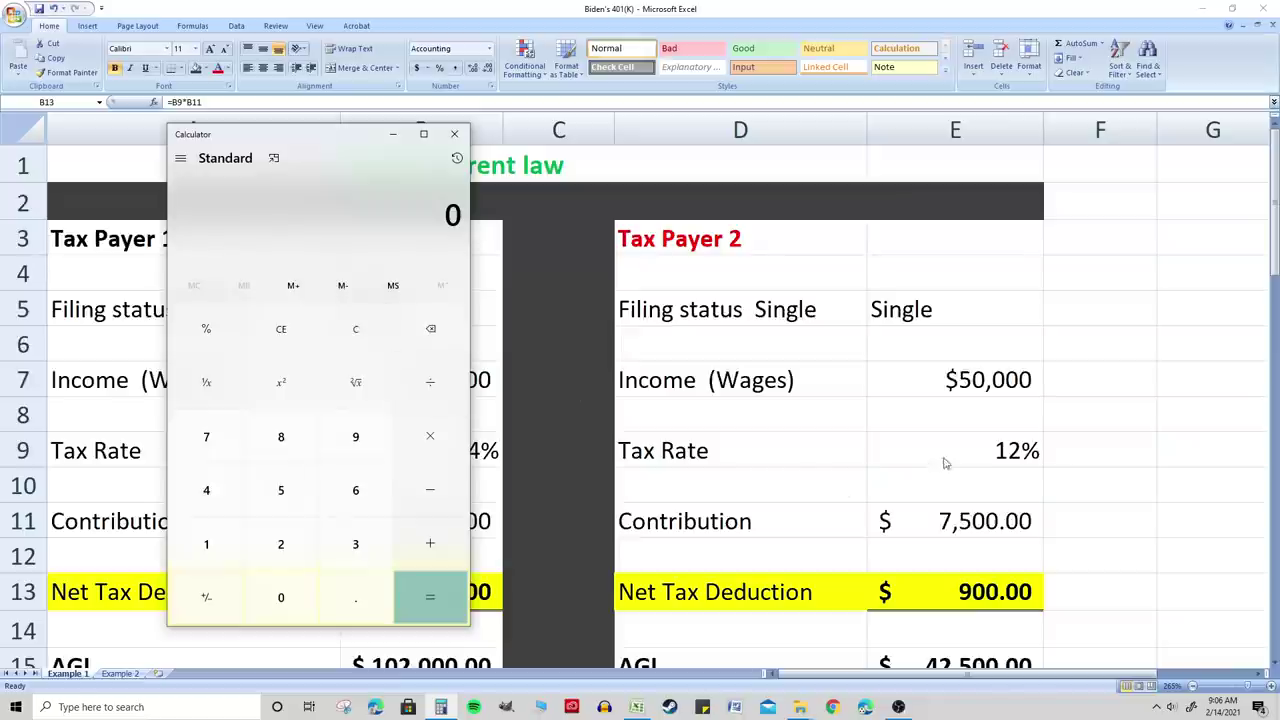
{"action": "type", "text": "7500 ×"}
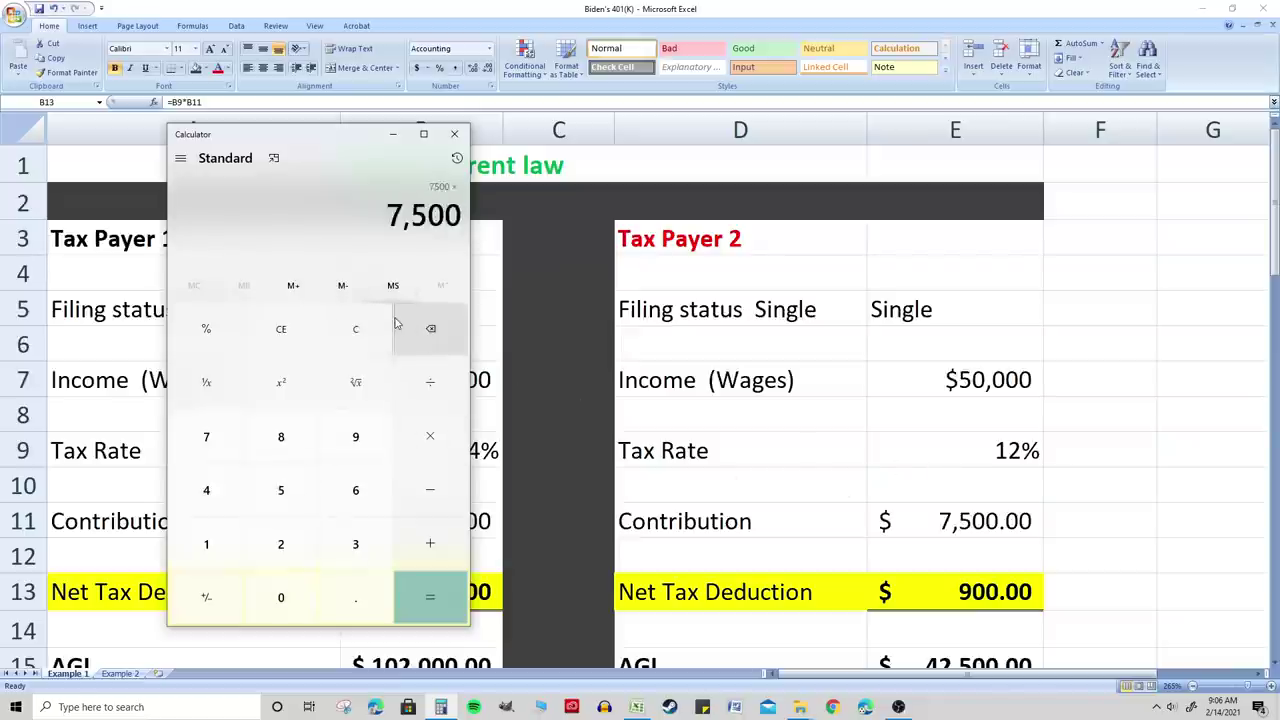
{"action": "type", "text": " 0.12"}
{"action": "key", "text": "Return"}
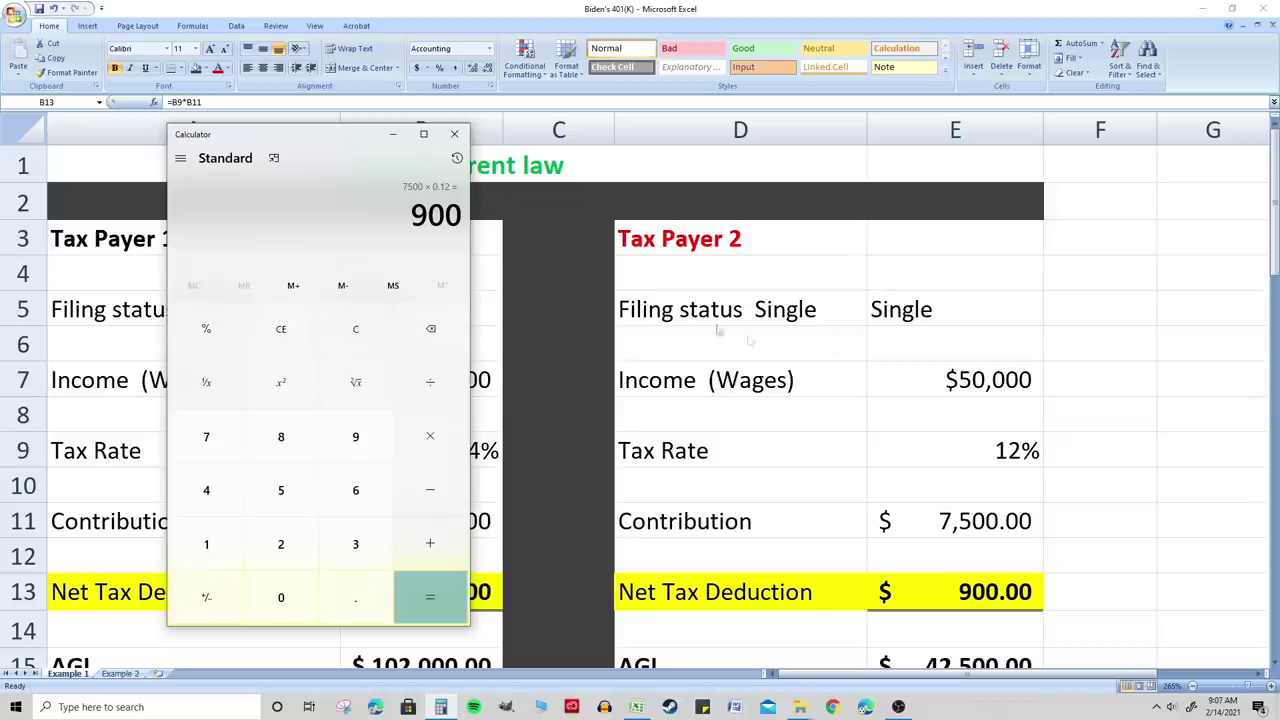
{"action": "left_click", "coordinate": [454, 133]}
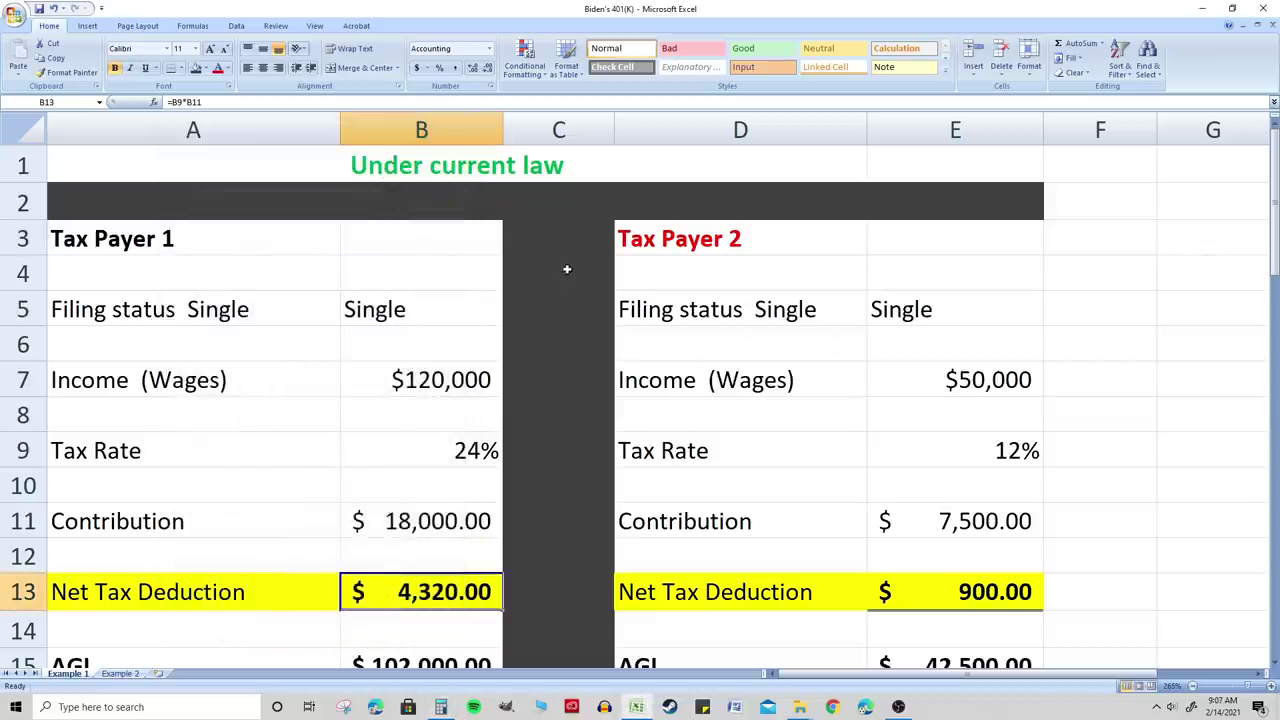
- Examine Tax Payer 1's AGI in row 15 against the wage income in B7 and the contribution
{"action": "scroll", "coordinate": [592, 274], "scroll_direction": "down", "scroll_amount": 3}
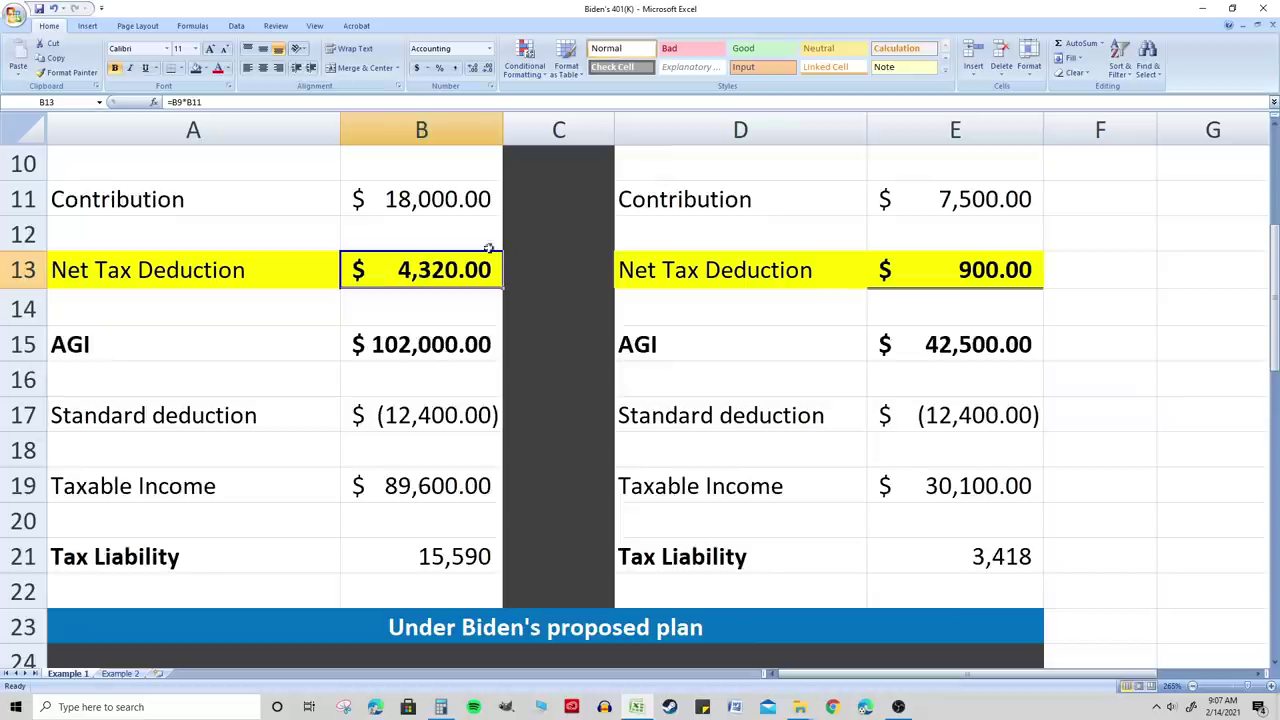
{"action": "left_click", "coordinate": [226, 347]}
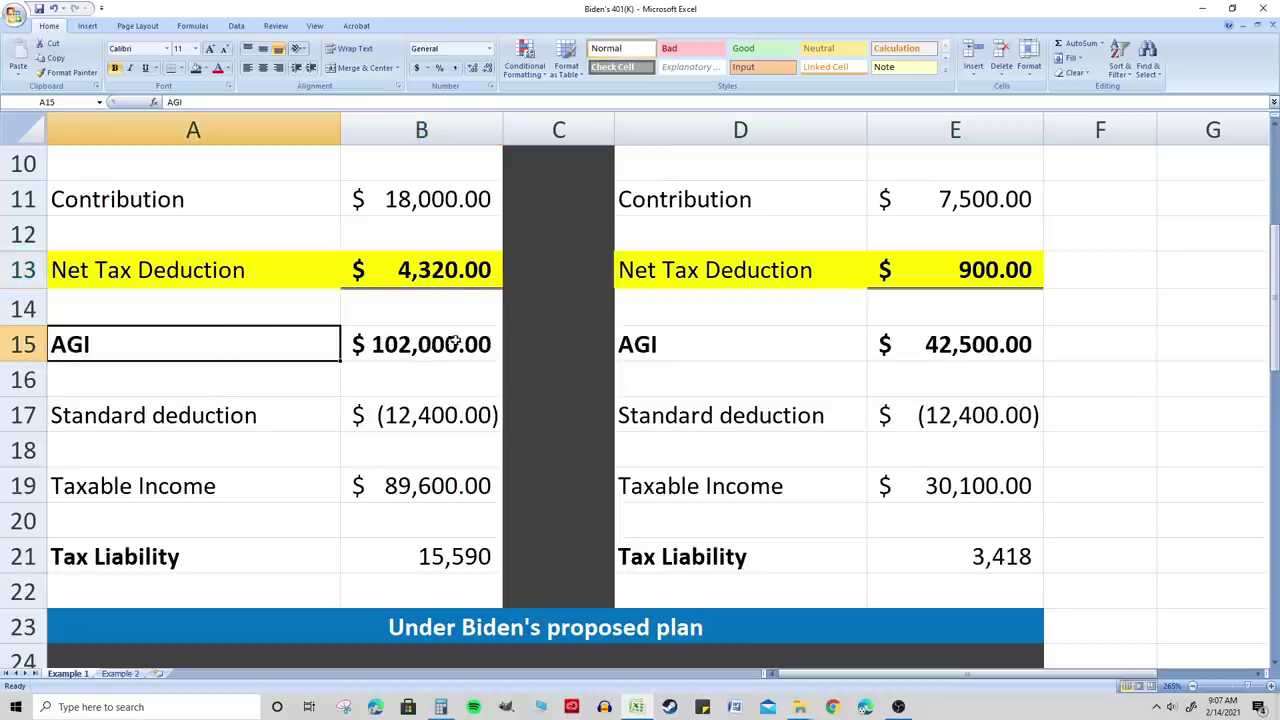
{"action": "scroll", "coordinate": [462, 344], "scroll_direction": "up", "scroll_amount": 2}
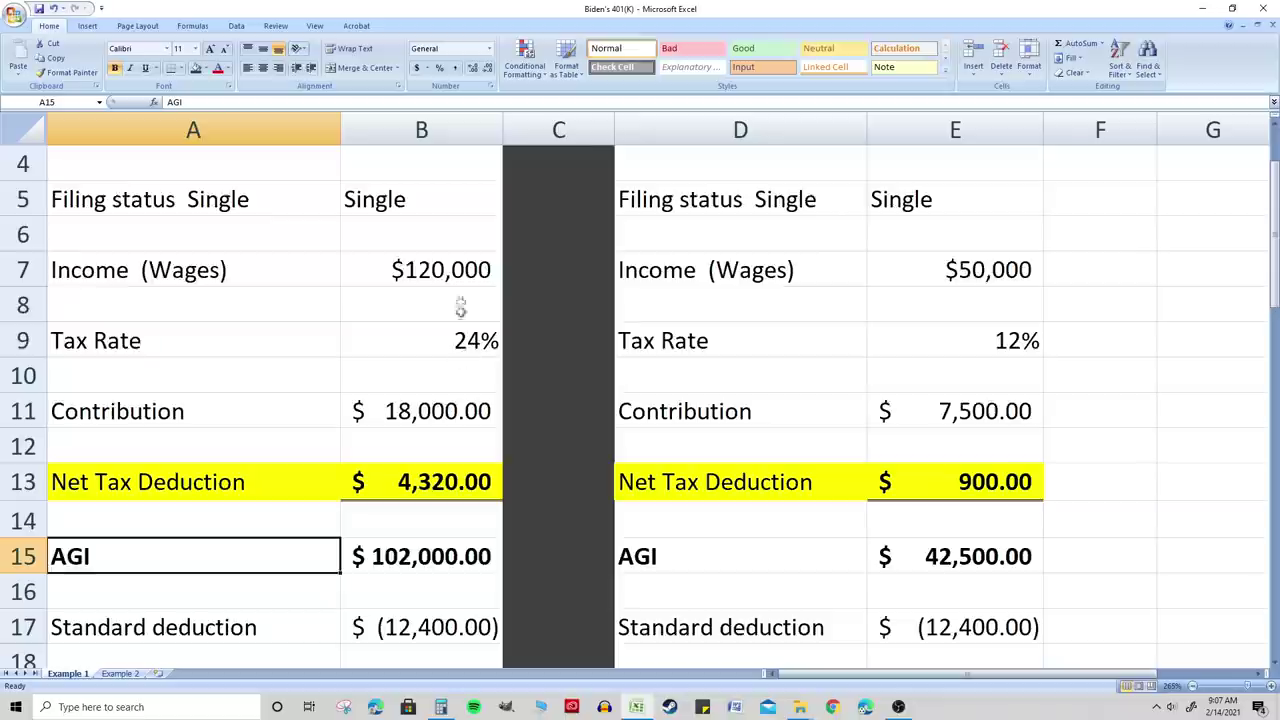
{"action": "left_click", "coordinate": [433, 262]}
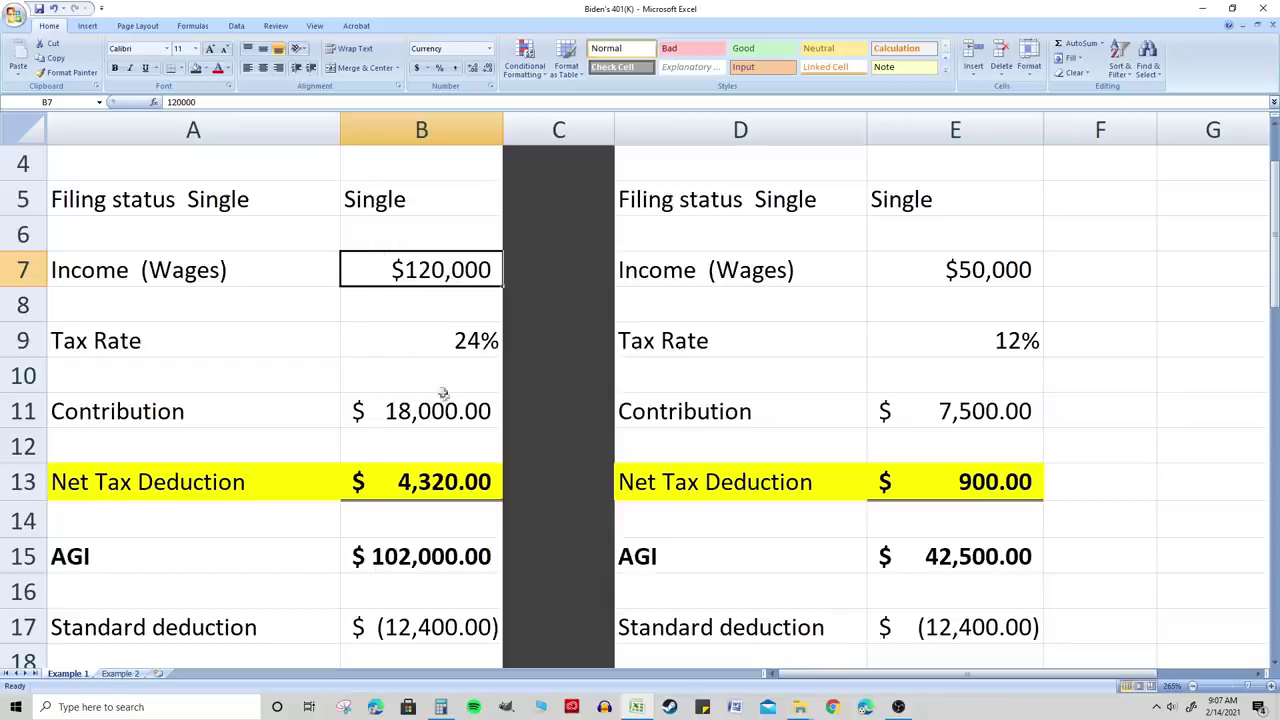
{"action": "scroll", "coordinate": [416, 427], "scroll_direction": "down", "scroll_amount": 2}
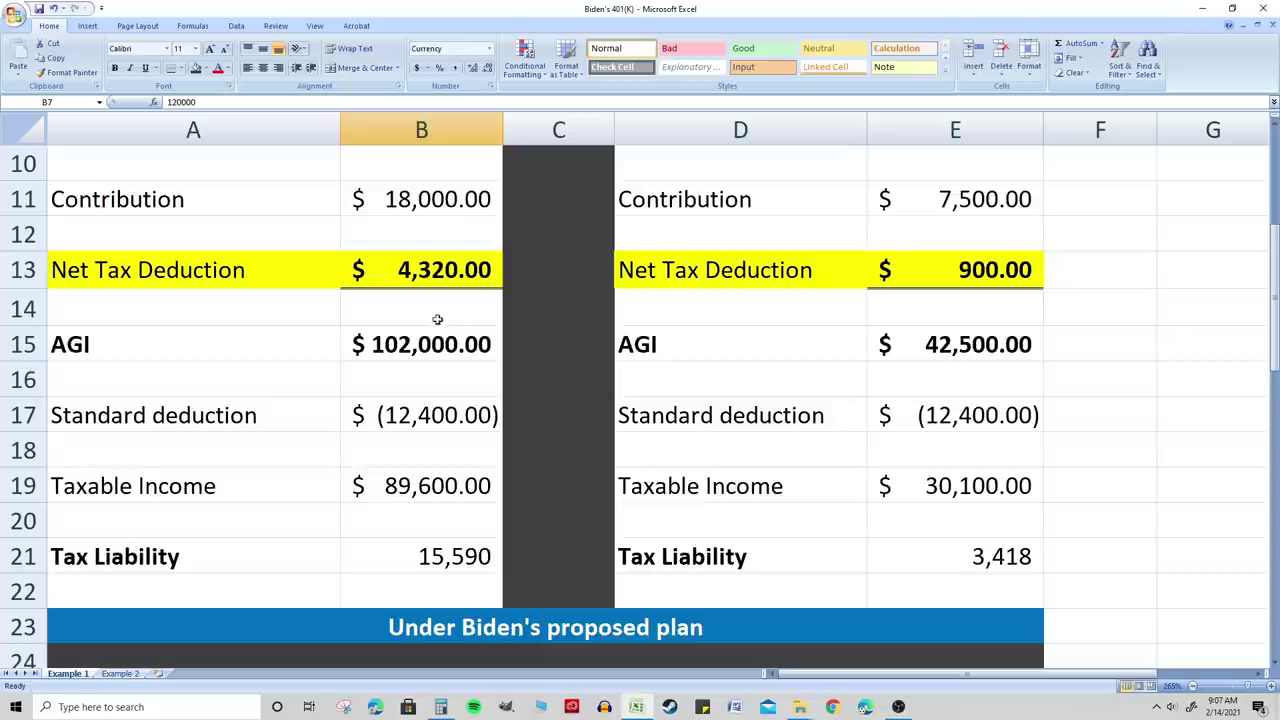
- Review Tax Payer 1's standard deduction, taxable income and tax liability under current law
{"action": "left_click", "coordinate": [190, 415]}
{"action": "left_click", "coordinate": [378, 418]}
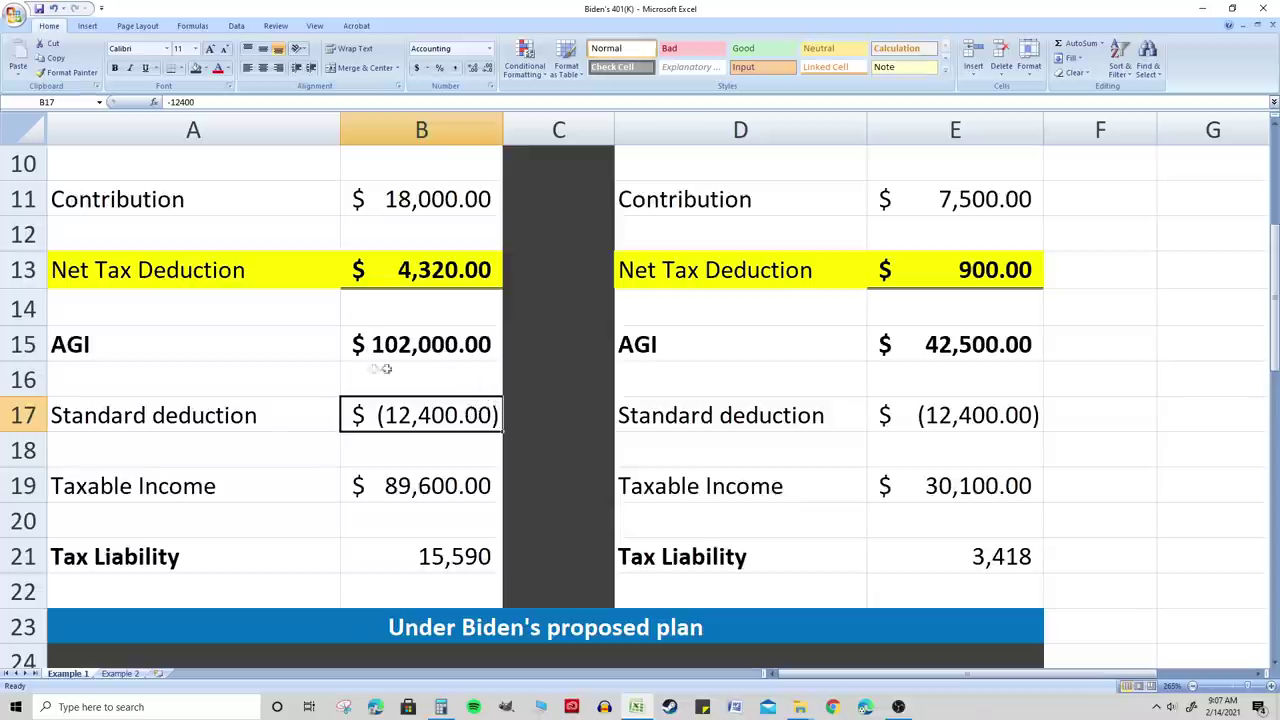
{"action": "left_click", "coordinate": [158, 482]}
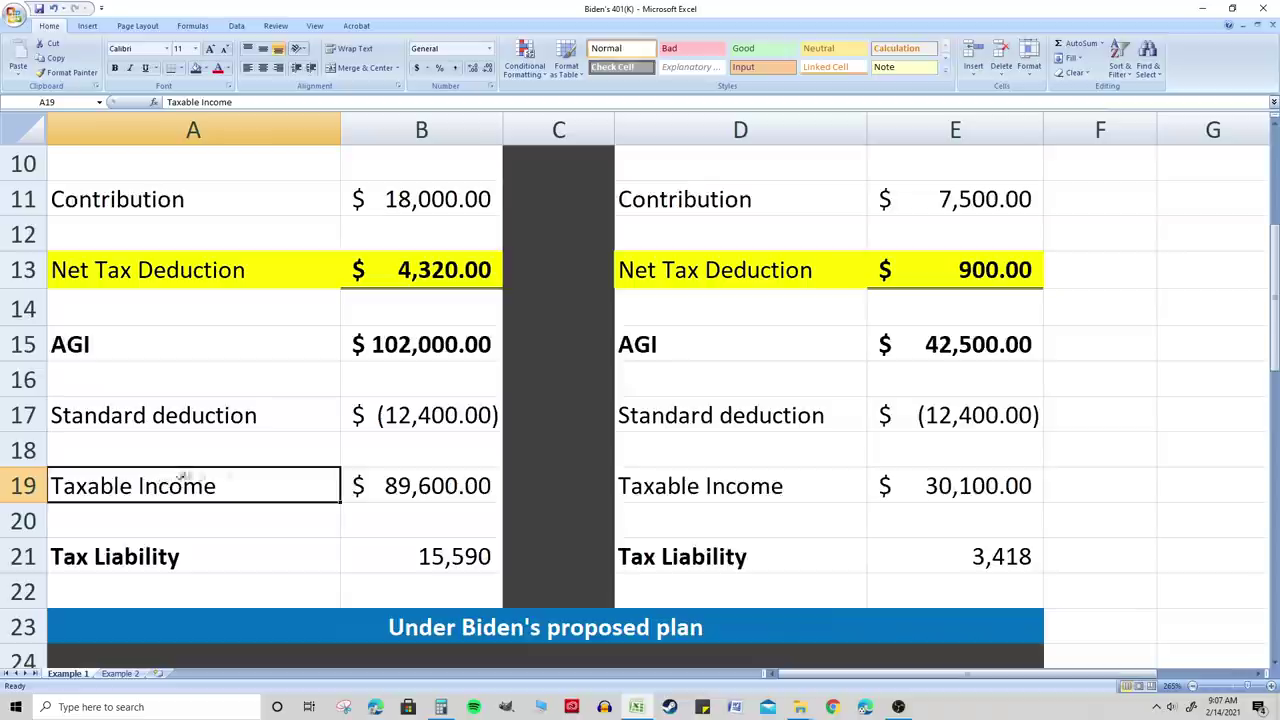
{"action": "left_click", "coordinate": [448, 480]}
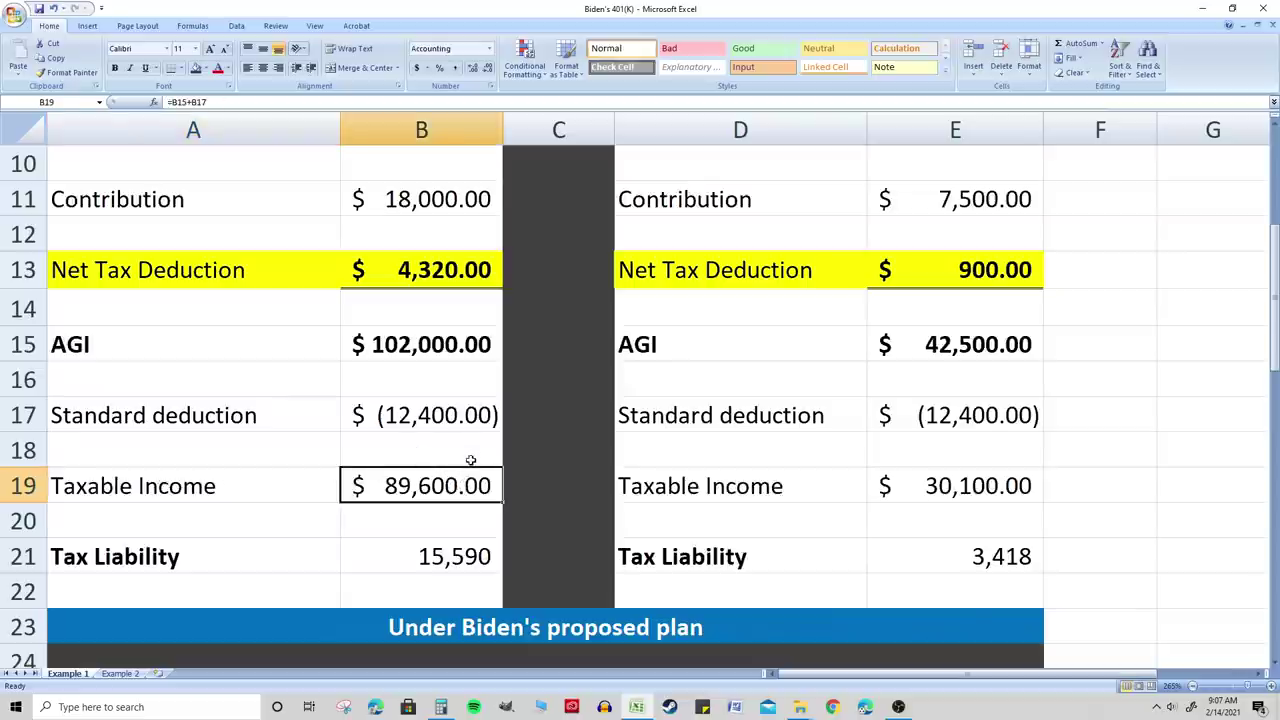
{"action": "left_click", "coordinate": [186, 560]}
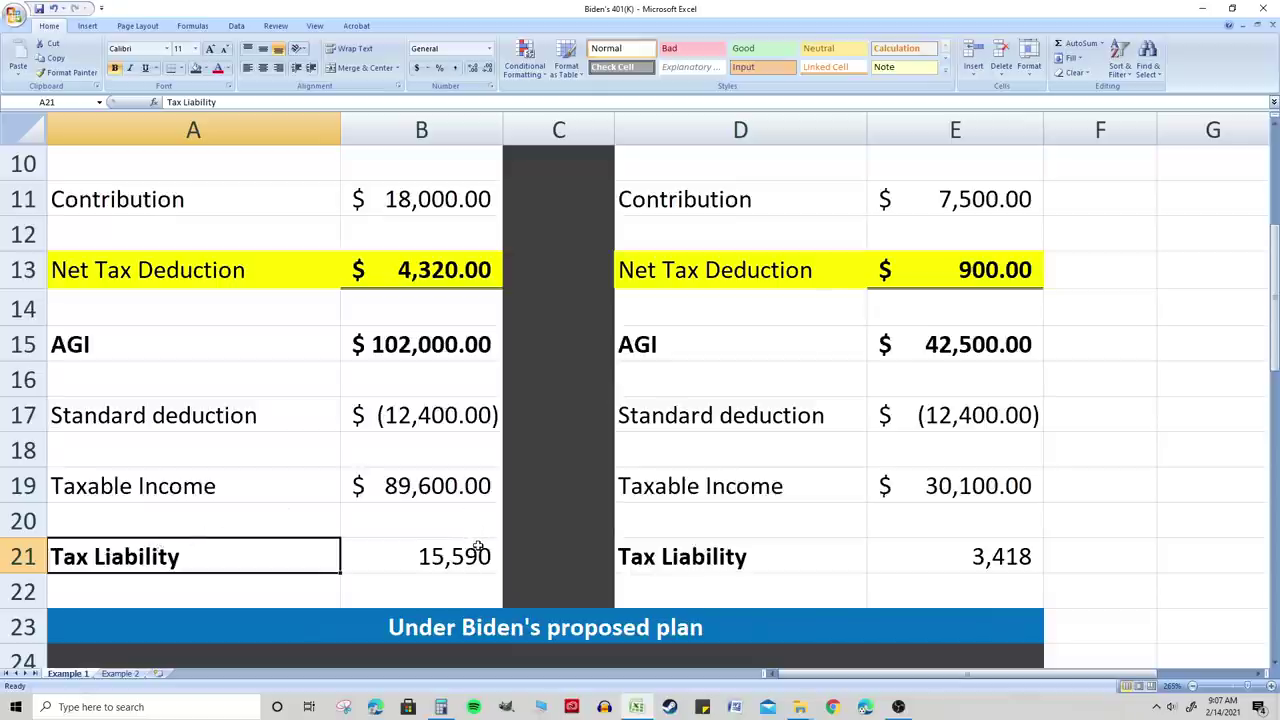
- Review Tax Payer 2's filing status, income and contribution, and examine how the AGI in E15 is derived
{"action": "scroll", "coordinate": [935, 520], "scroll_direction": "up", "scroll_amount": 3}
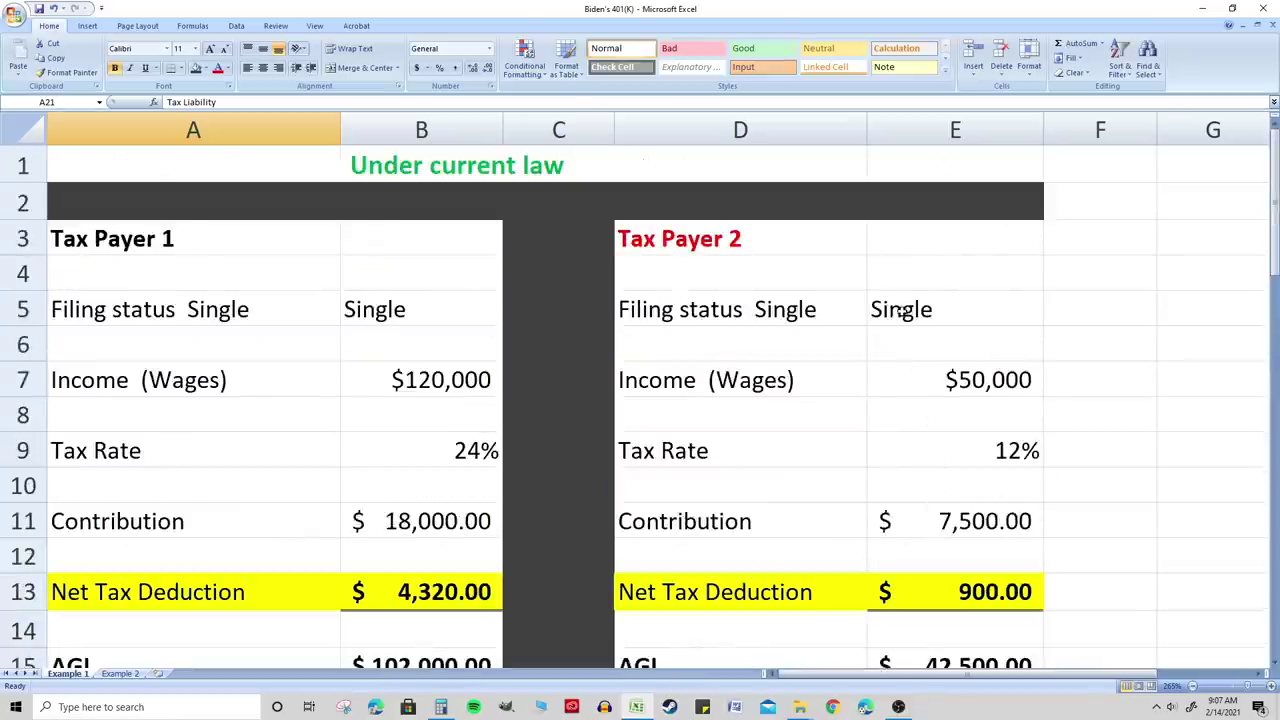
{"action": "left_click", "coordinate": [900, 310]}
{"action": "scroll", "coordinate": [940, 340], "scroll_direction": "down", "scroll_amount": 2}
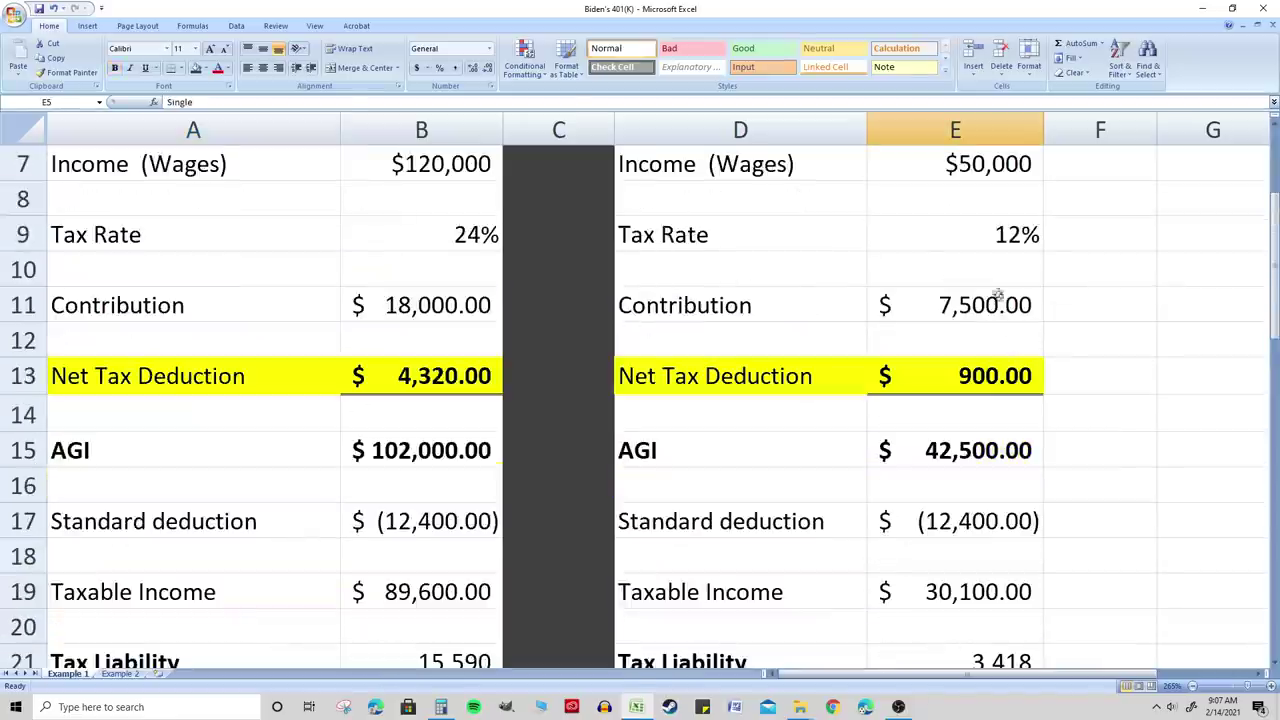
{"action": "left_click", "coordinate": [997, 166]}
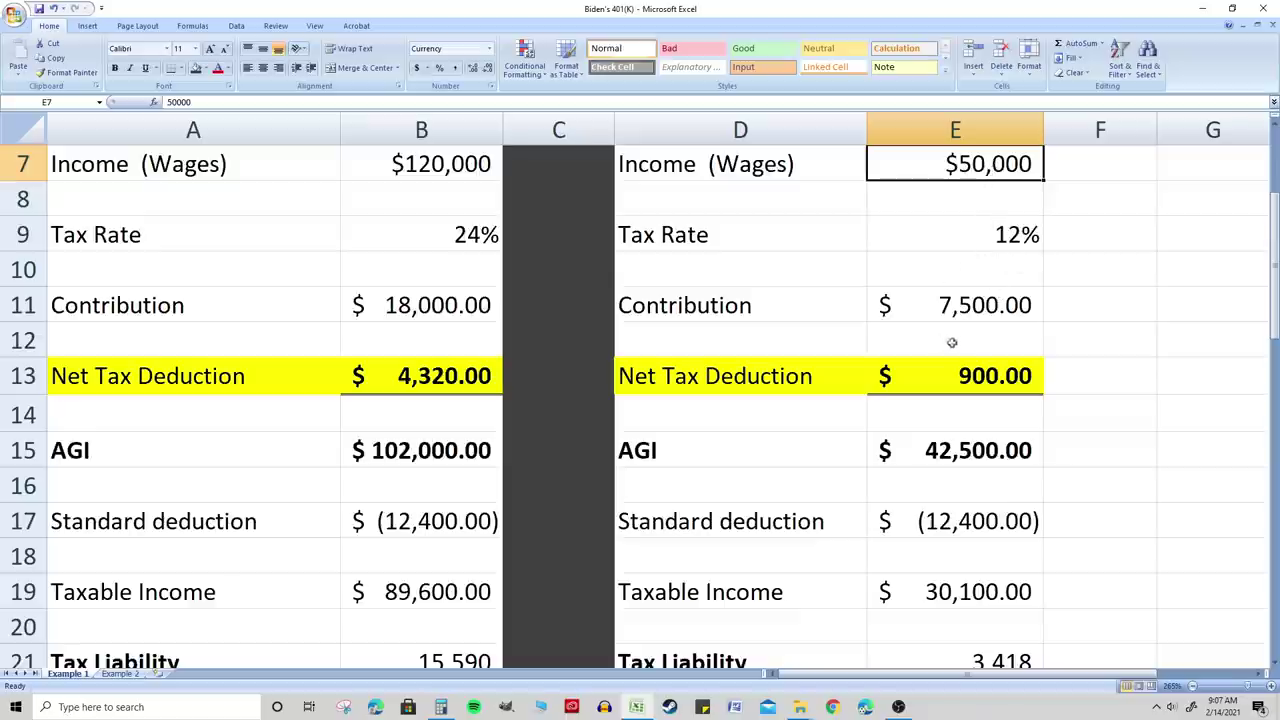
{"action": "left_click", "coordinate": [970, 300]}
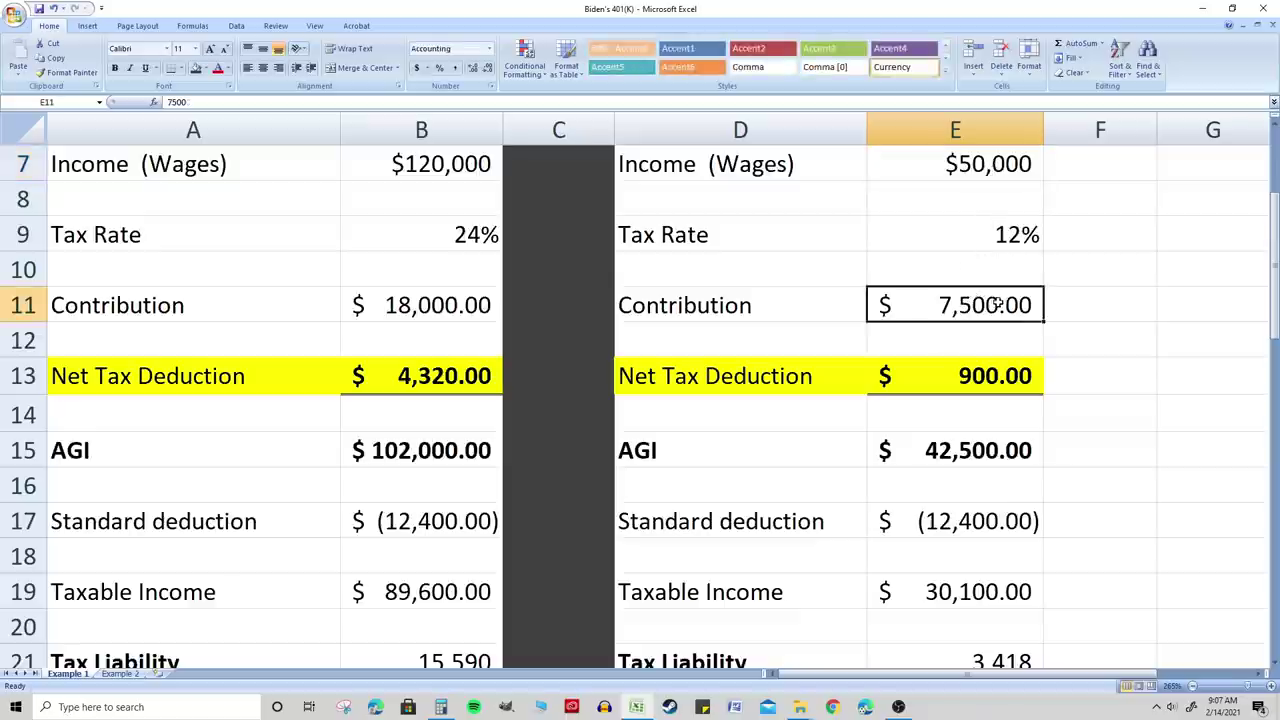
{"action": "left_click", "coordinate": [702, 447]}
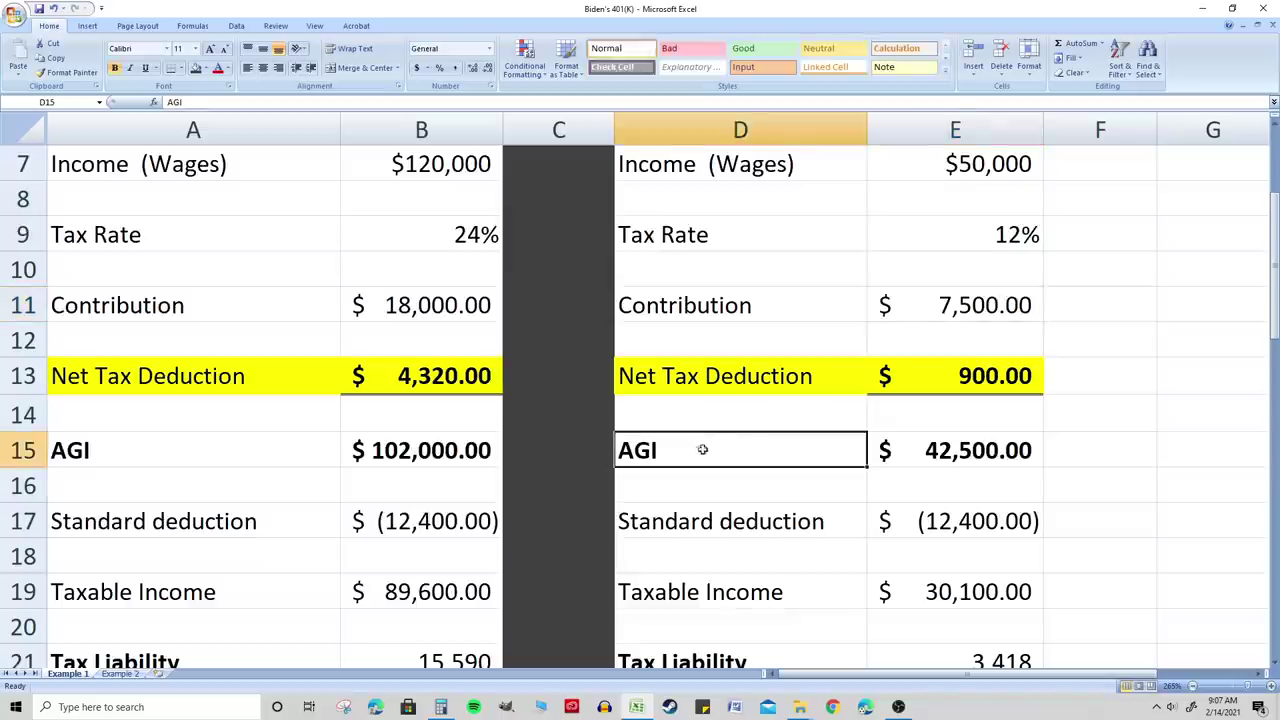
{"action": "left_click", "coordinate": [980, 450]}
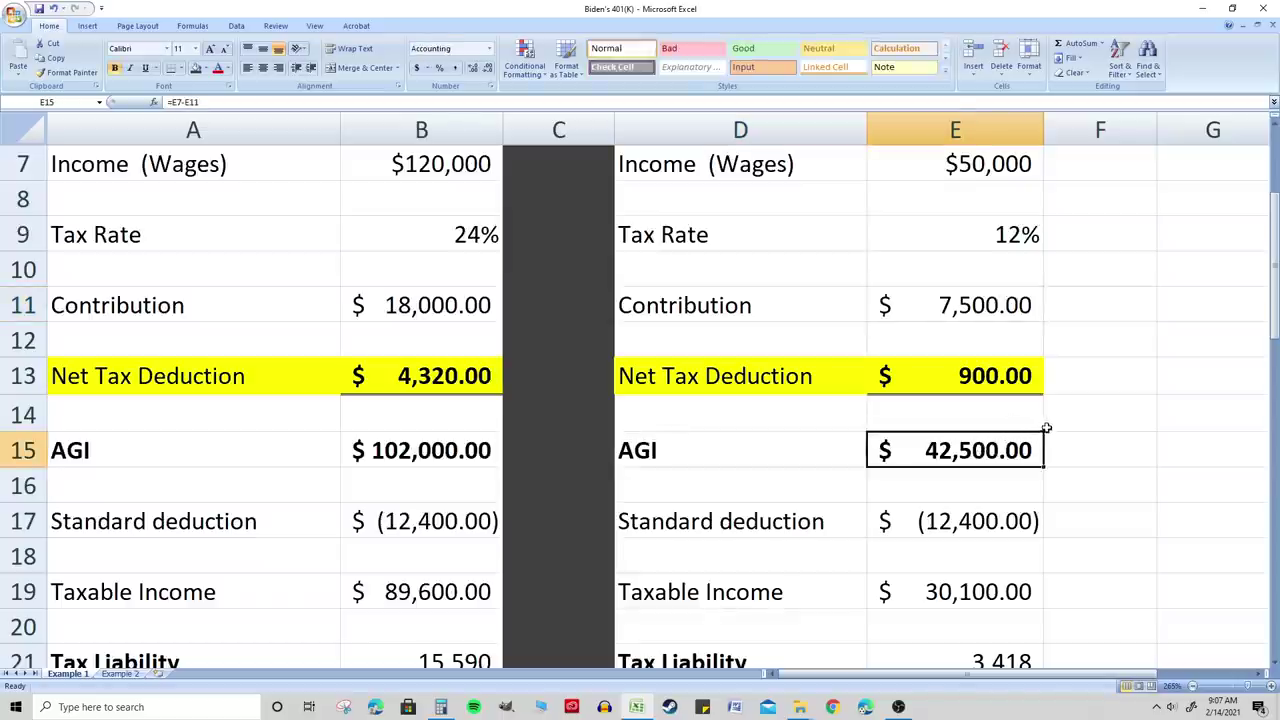
- Examine Tax Payer 2's standard deduction in E17 and the taxable income formula in E19
{"action": "scroll", "coordinate": [1046, 432], "scroll_direction": "down", "scroll_amount": 1}
{"action": "left_click", "coordinate": [1014, 416]}
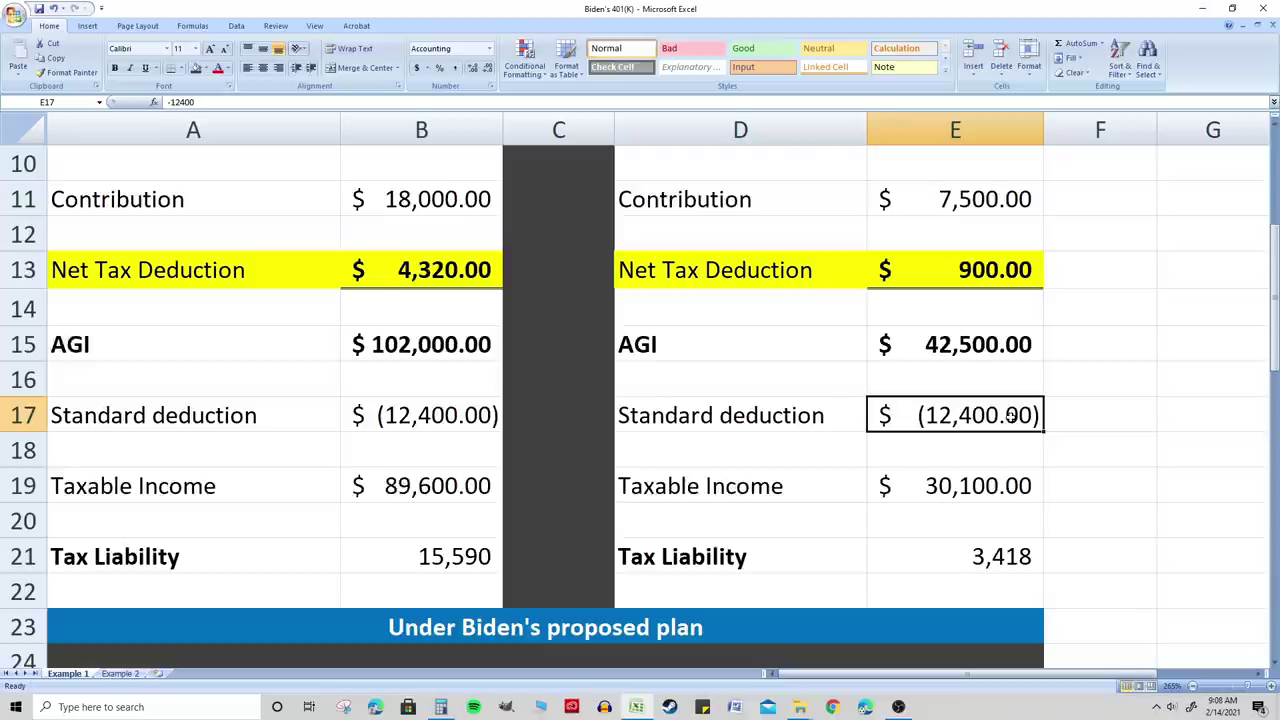
{"action": "left_click", "coordinate": [738, 462]}
{"action": "left_click", "coordinate": [733, 488]}
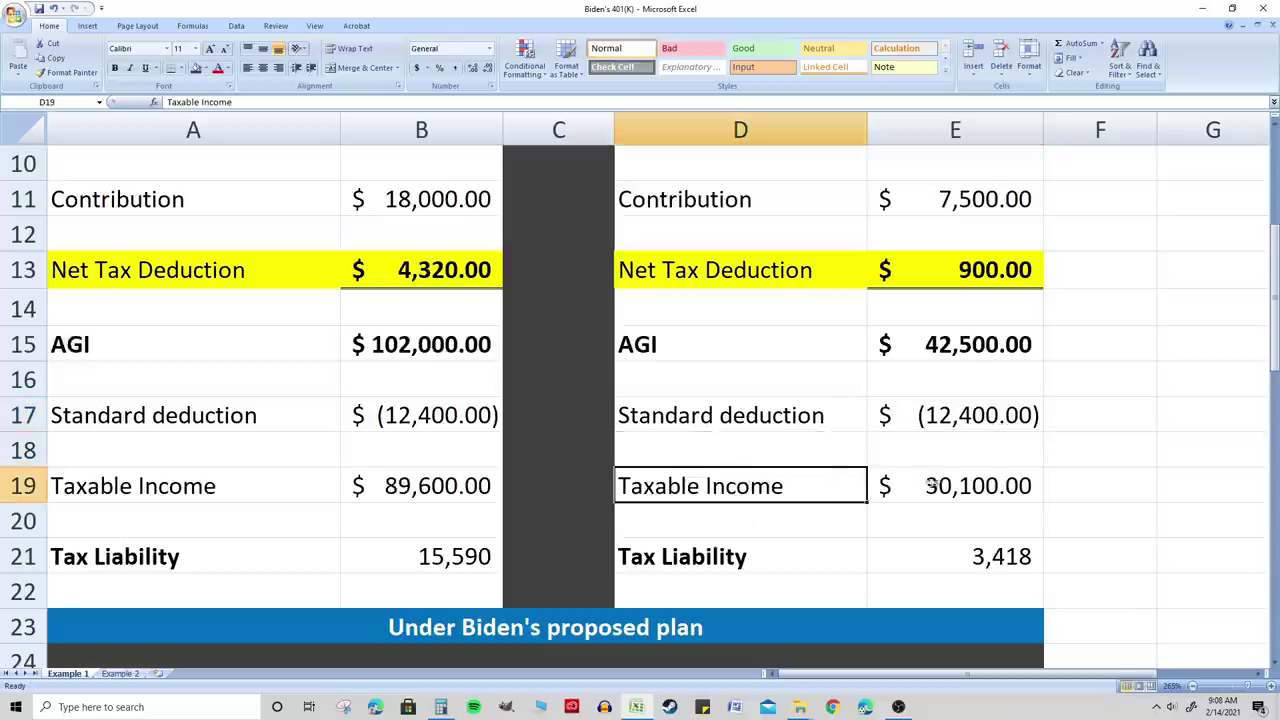
{"action": "left_click", "coordinate": [955, 478]}
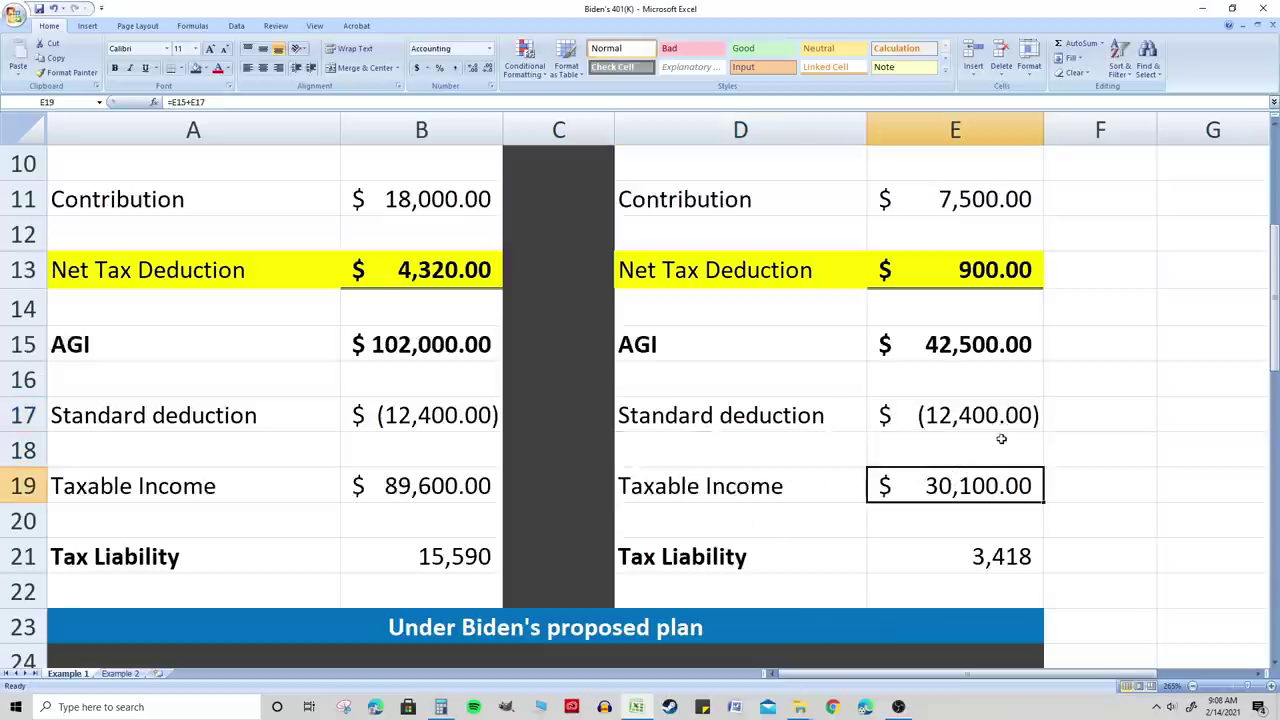
- Check Tax Payer 2's tax liability under current law in E21
{"action": "left_click", "coordinate": [768, 546]}
{"action": "left_click", "coordinate": [984, 554]}
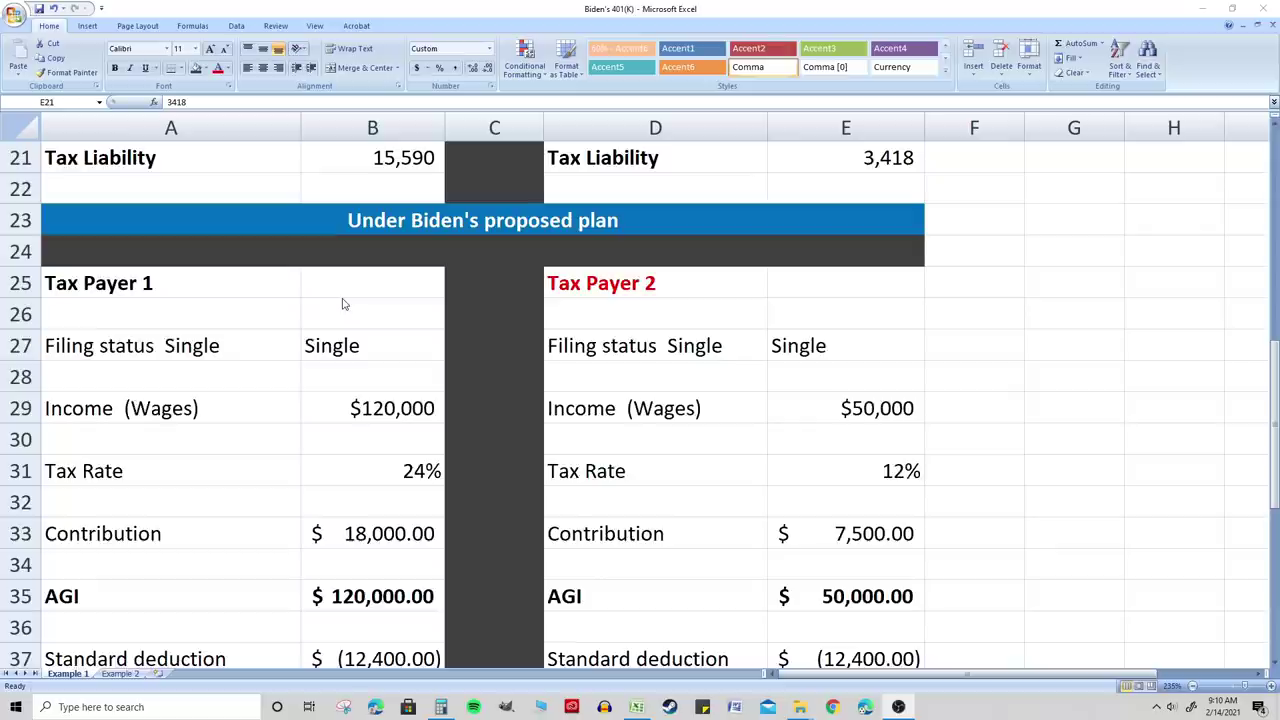
- Review Tax Payer 1's contribution, AGI and standard deduction under Biden's proposed plan
{"action": "scroll", "coordinate": [332, 336], "scroll_direction": "down", "scroll_amount": 1}
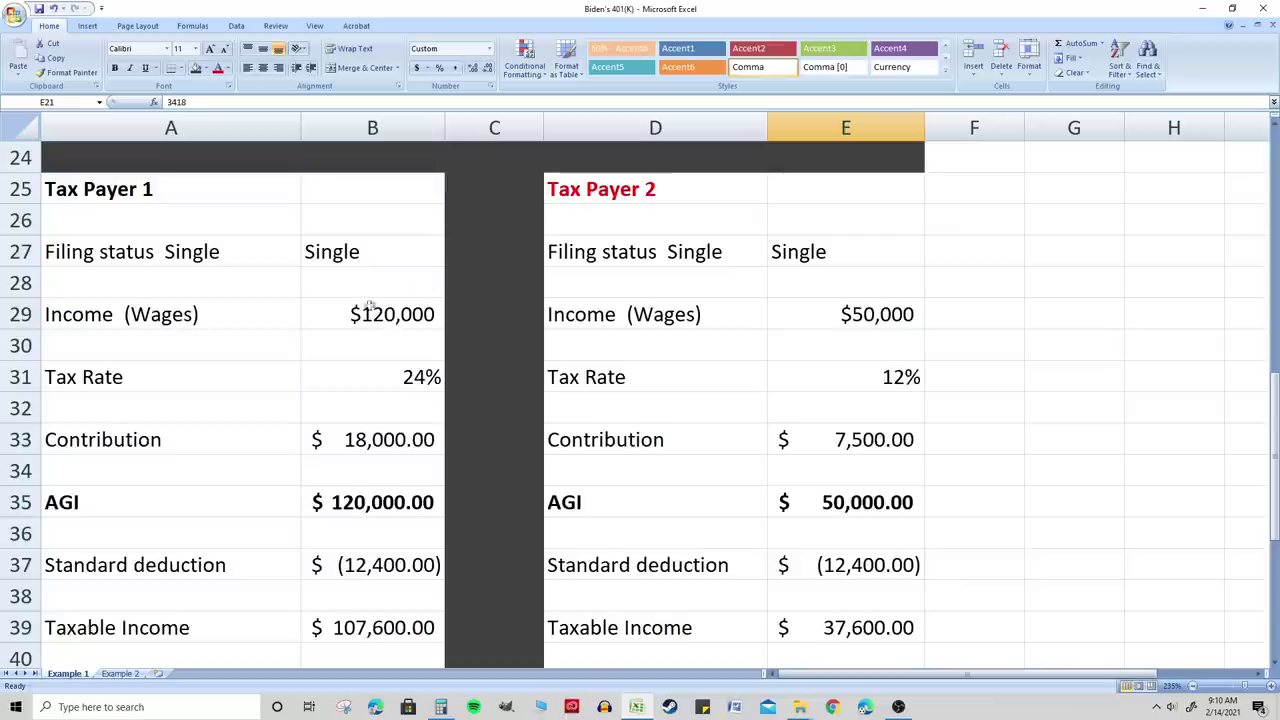
{"action": "scroll", "coordinate": [429, 344], "scroll_direction": "down", "scroll_amount": 1}
{"action": "left_click", "coordinate": [425, 344]}
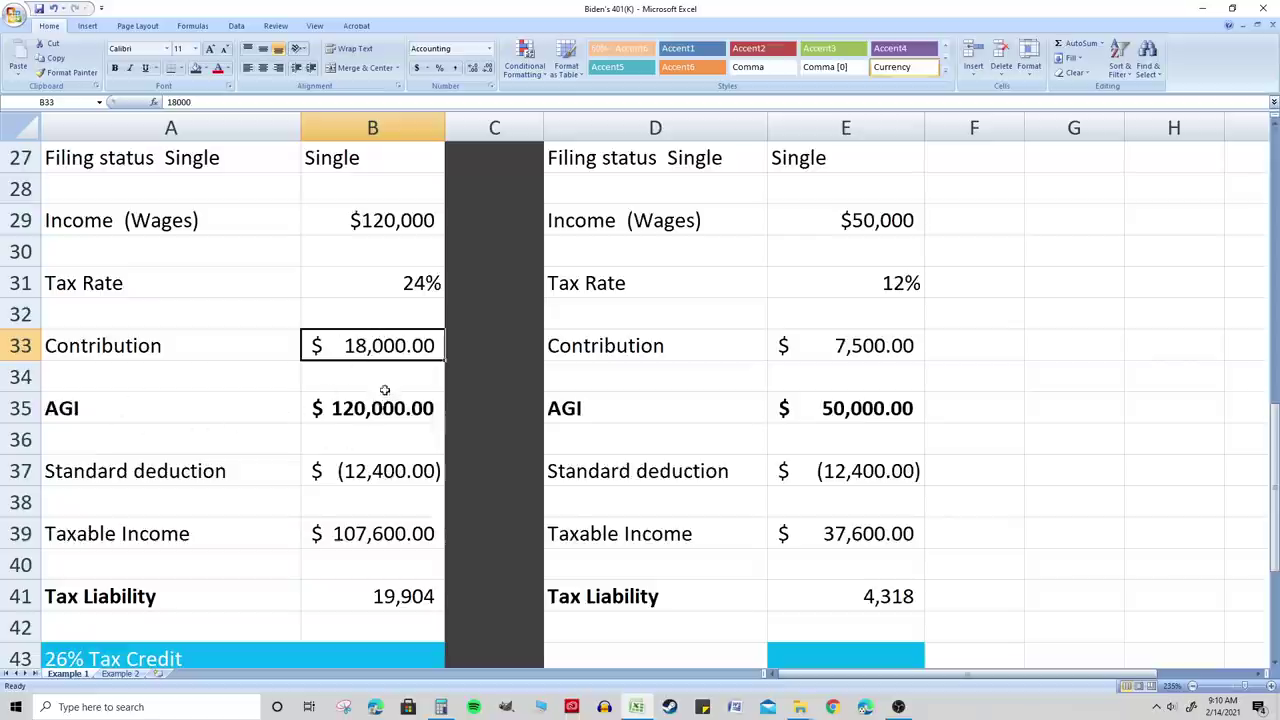
{"action": "left_click", "coordinate": [125, 414]}
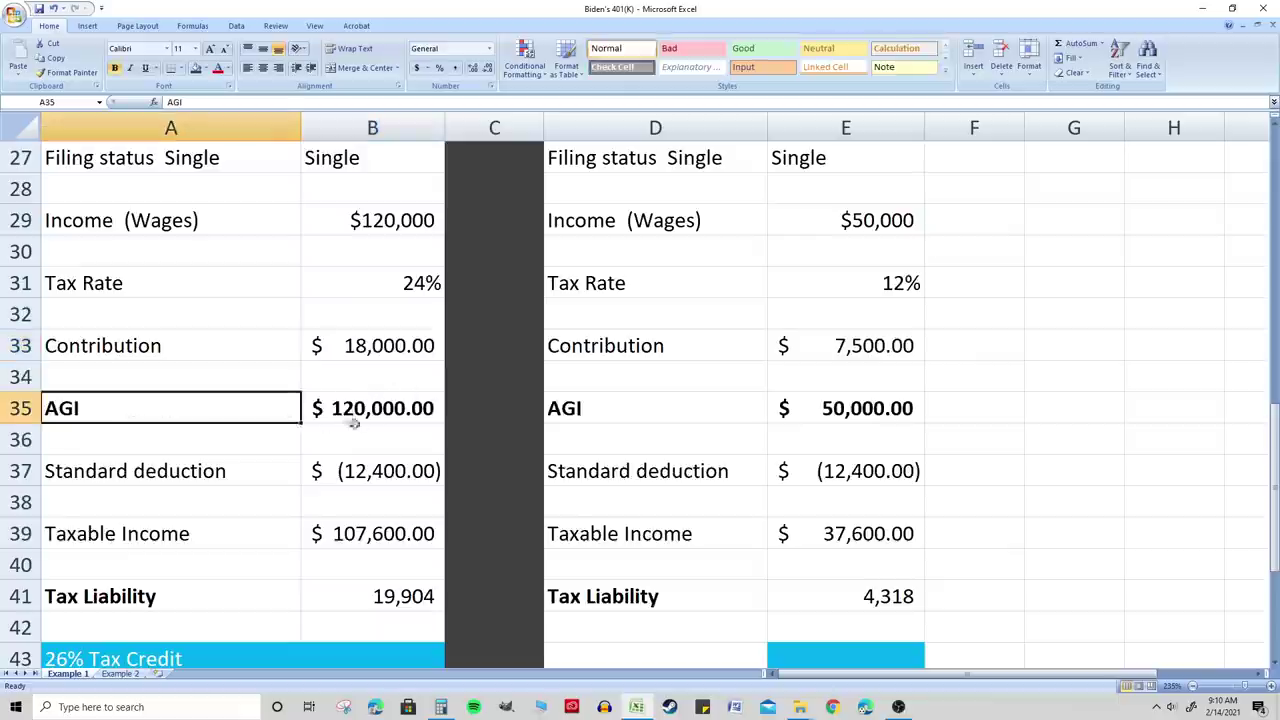
{"action": "left_click", "coordinate": [122, 460]}
{"action": "left_click", "coordinate": [428, 469]}
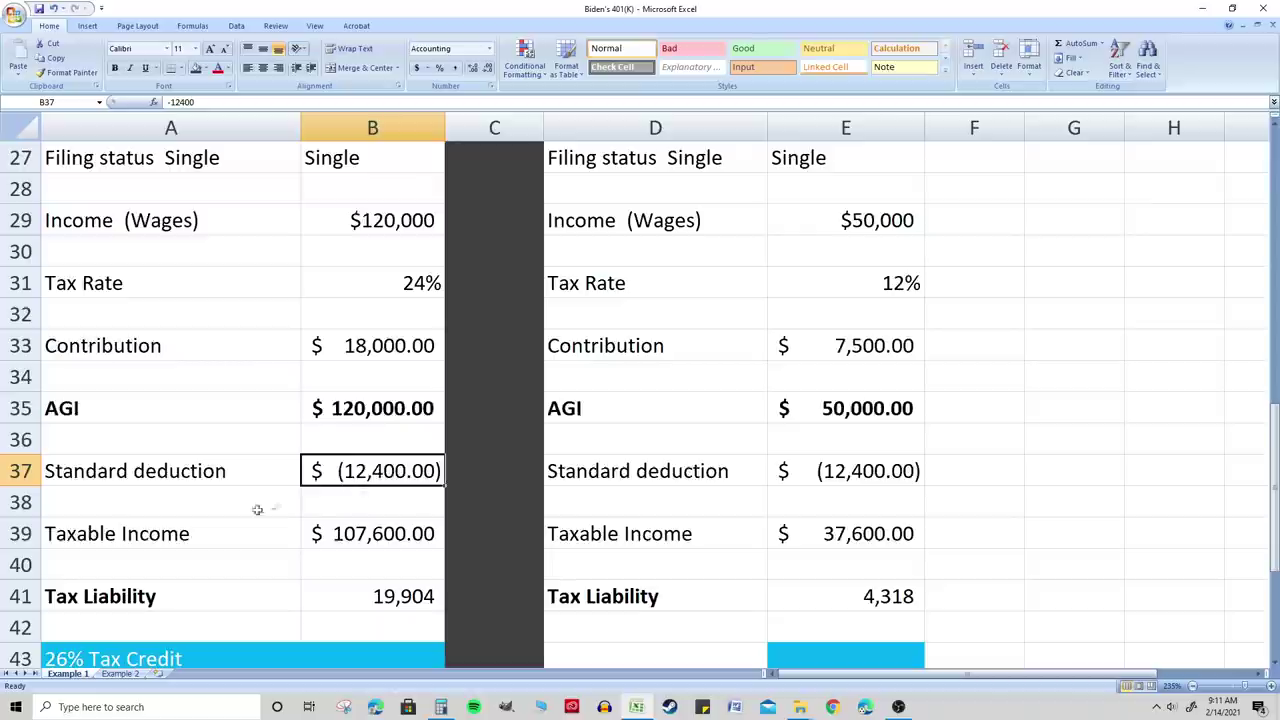
- Examine Tax Payer 1's taxable income formula in B39 and the tax liability in B41 under the proposed plan
{"action": "left_click", "coordinate": [124, 534]}
{"action": "left_click", "coordinate": [359, 533]}
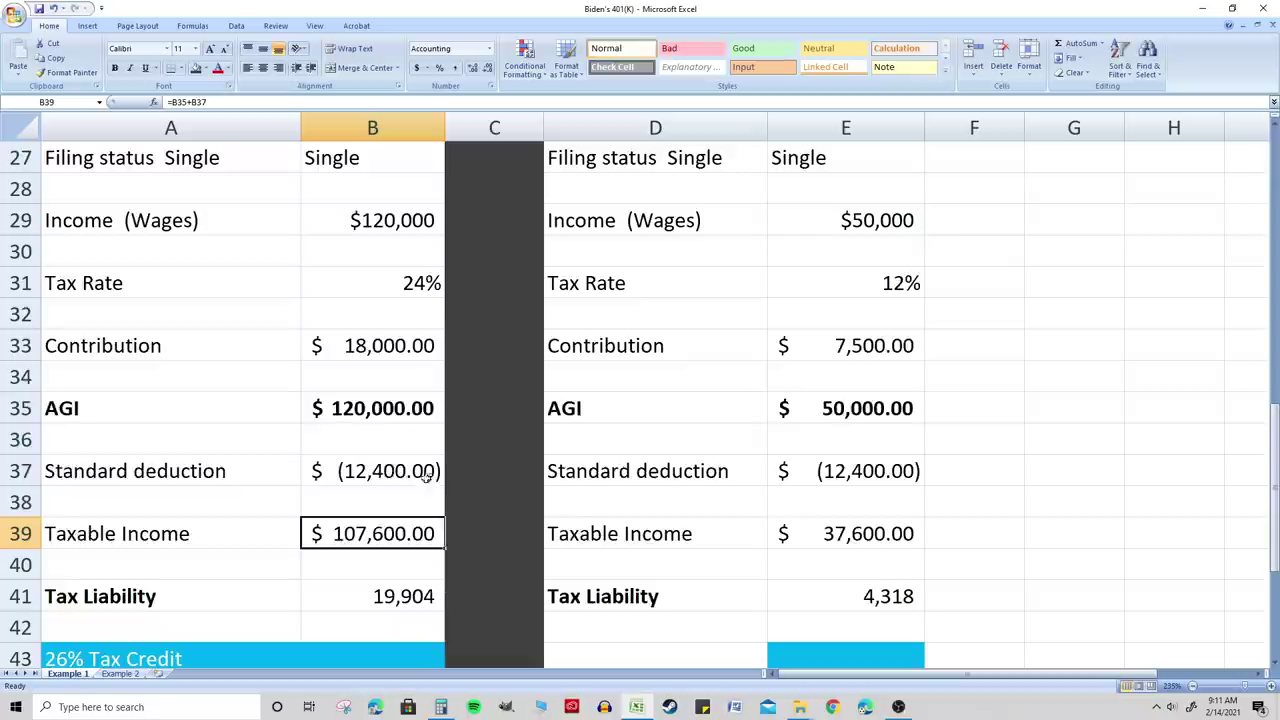
{"action": "left_click", "coordinate": [158, 593]}
{"action": "left_click", "coordinate": [420, 596]}
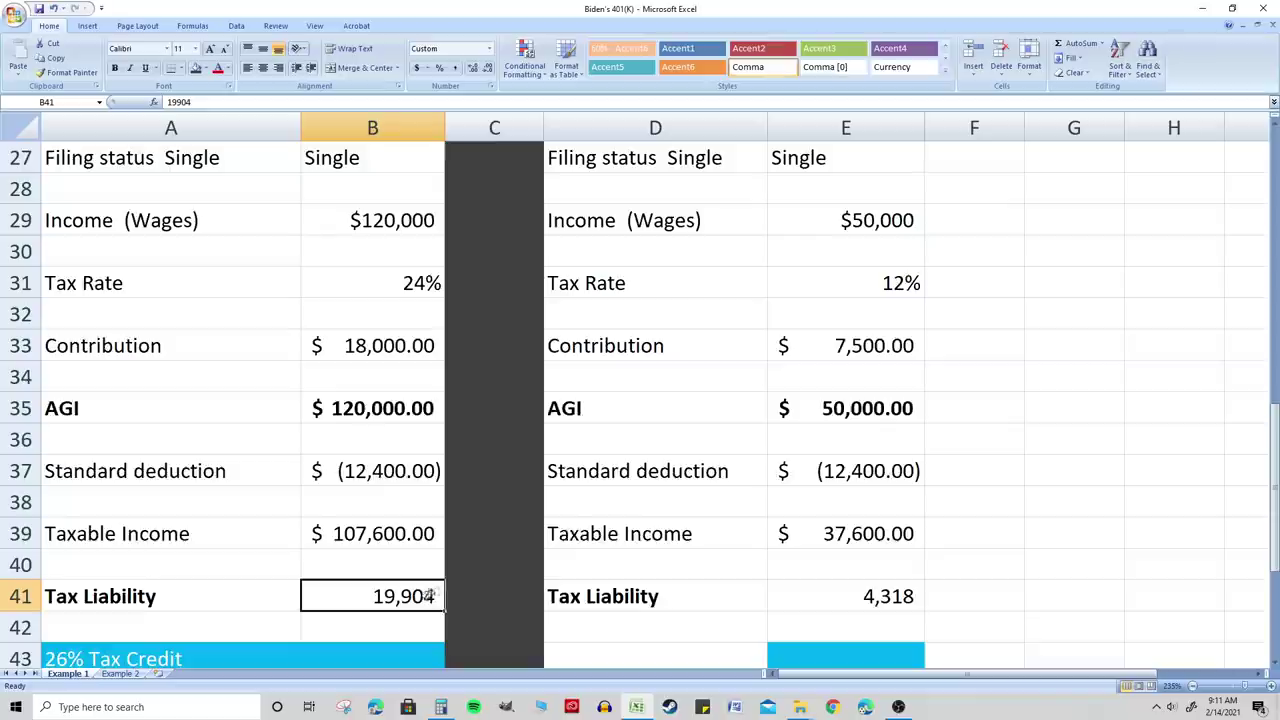
- Examine the 26% tax credit based on contributions and its formula in B44 for Tax Payer 1
{"action": "scroll", "coordinate": [426, 573], "scroll_direction": "down", "scroll_amount": 2}
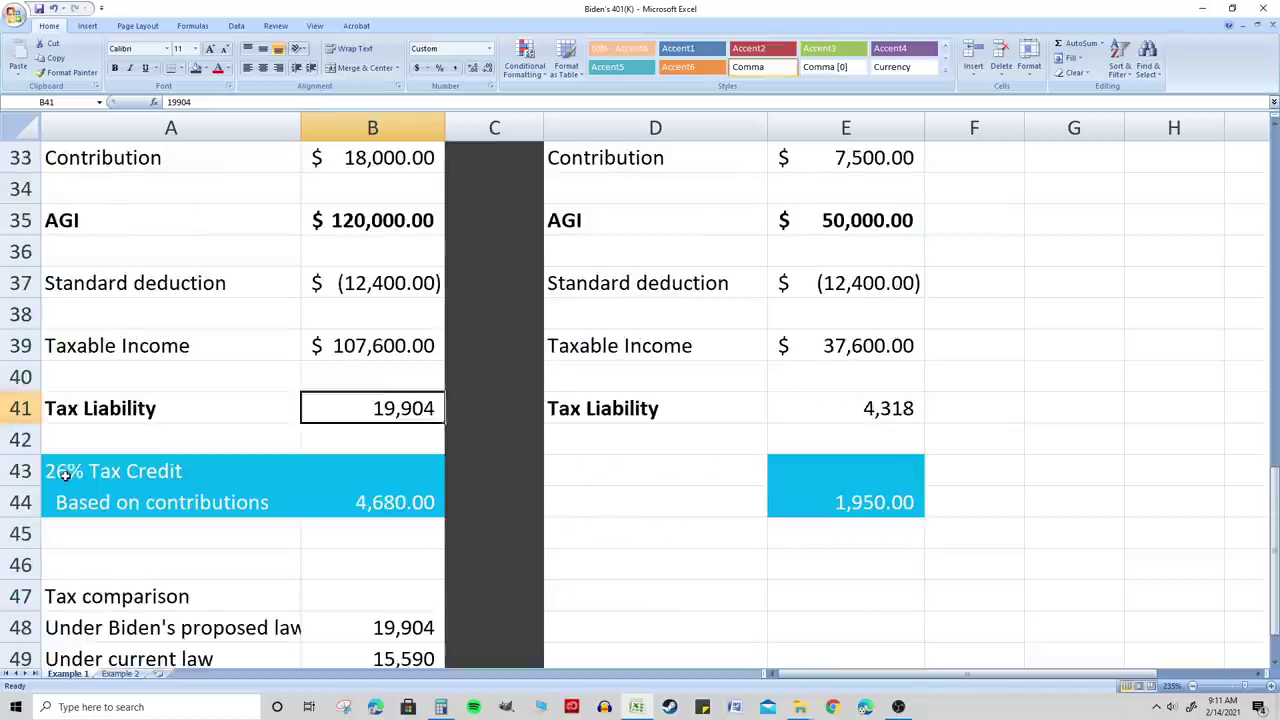
{"action": "left_click", "coordinate": [68, 476]}
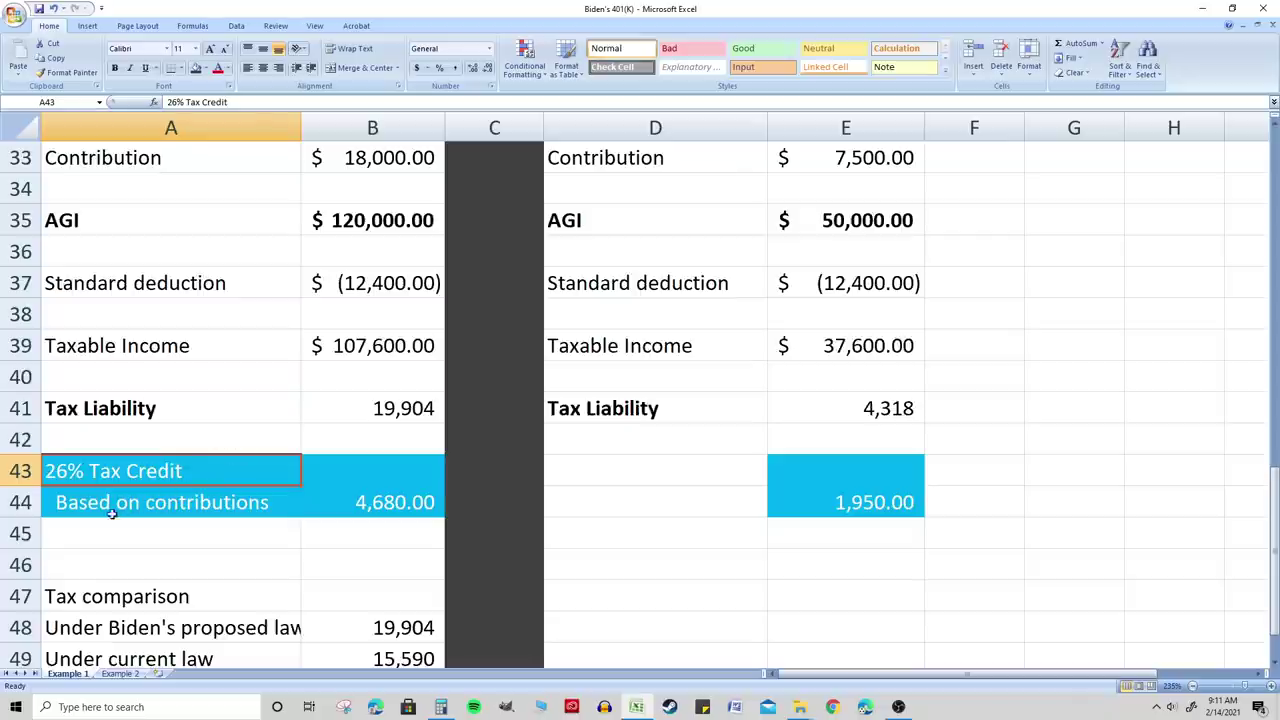
{"action": "left_click", "coordinate": [150, 510]}
{"action": "left_click", "coordinate": [368, 505]}
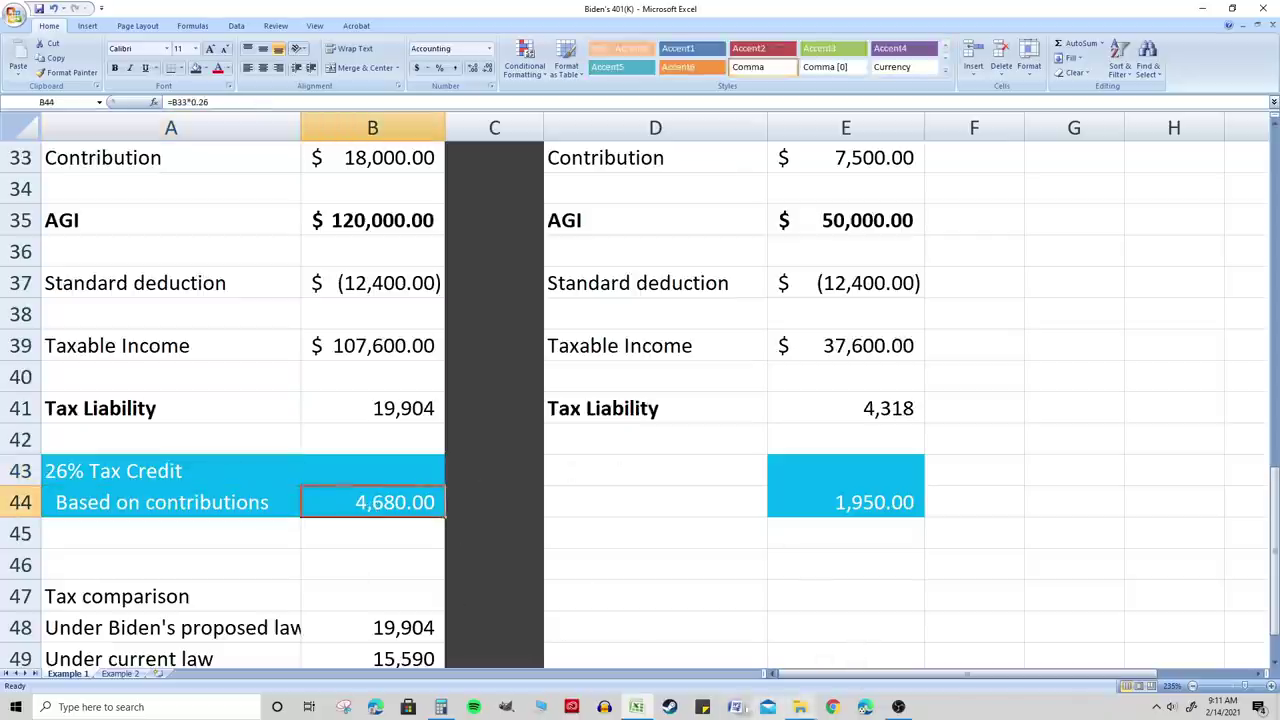
- Switch to Calculator, multiply 18000 by 0.26, and compare the result with Tax Payer 1's credit in B44
{"action": "left_click", "coordinate": [440, 707]}
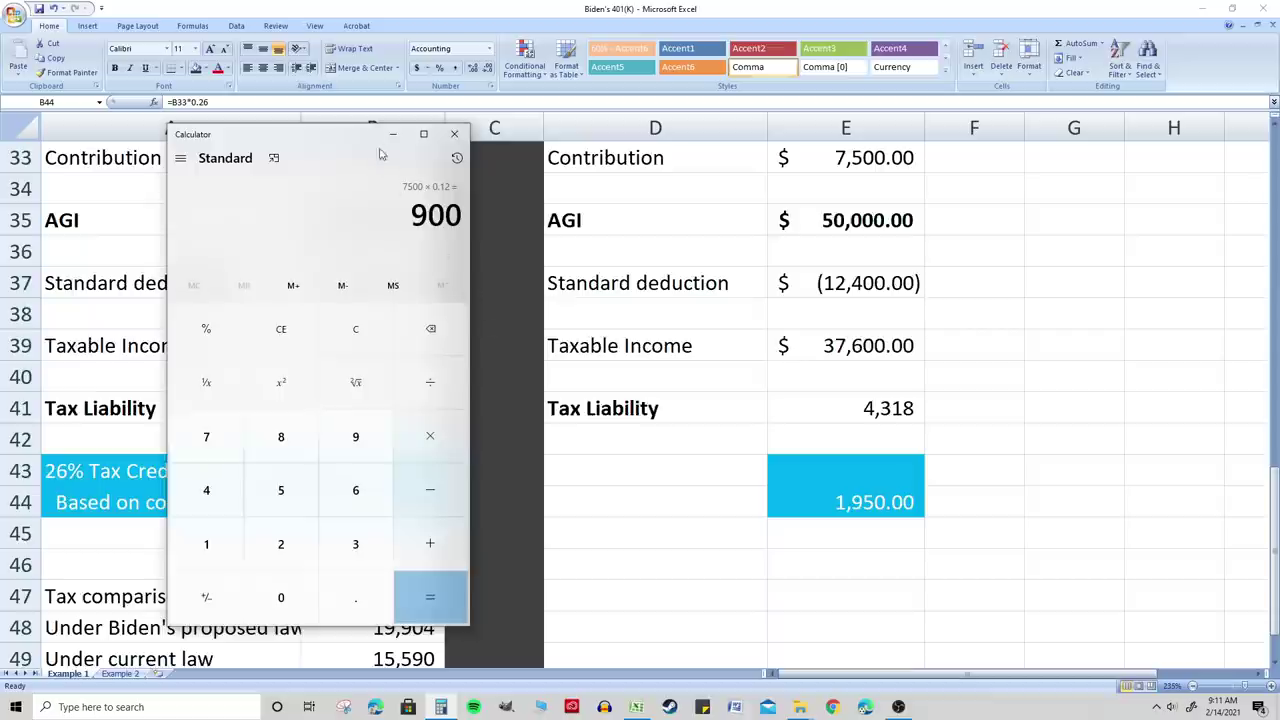
{"action": "left_click_drag", "start_coordinate": [322, 140], "coordinate": [773, 132]}
{"action": "type", "text": "18000*"}
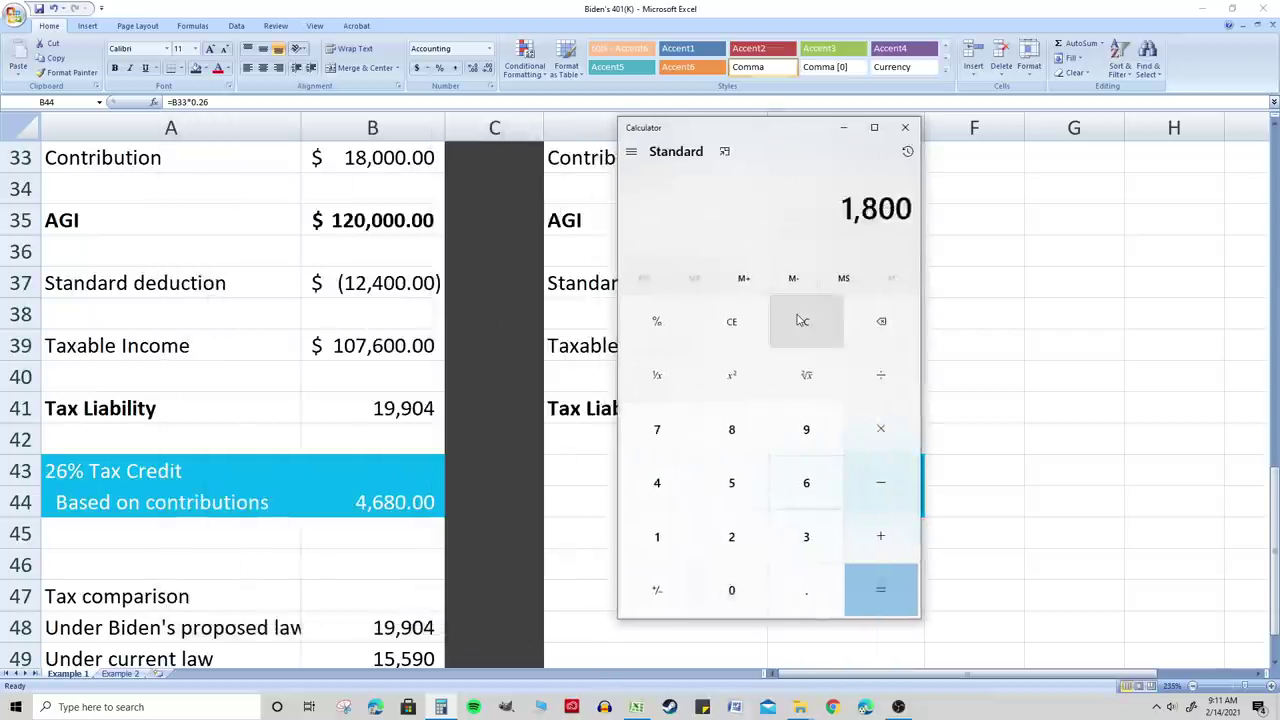
{"action": "type", "text": "0.26"}
{"action": "key", "text": "Return"}
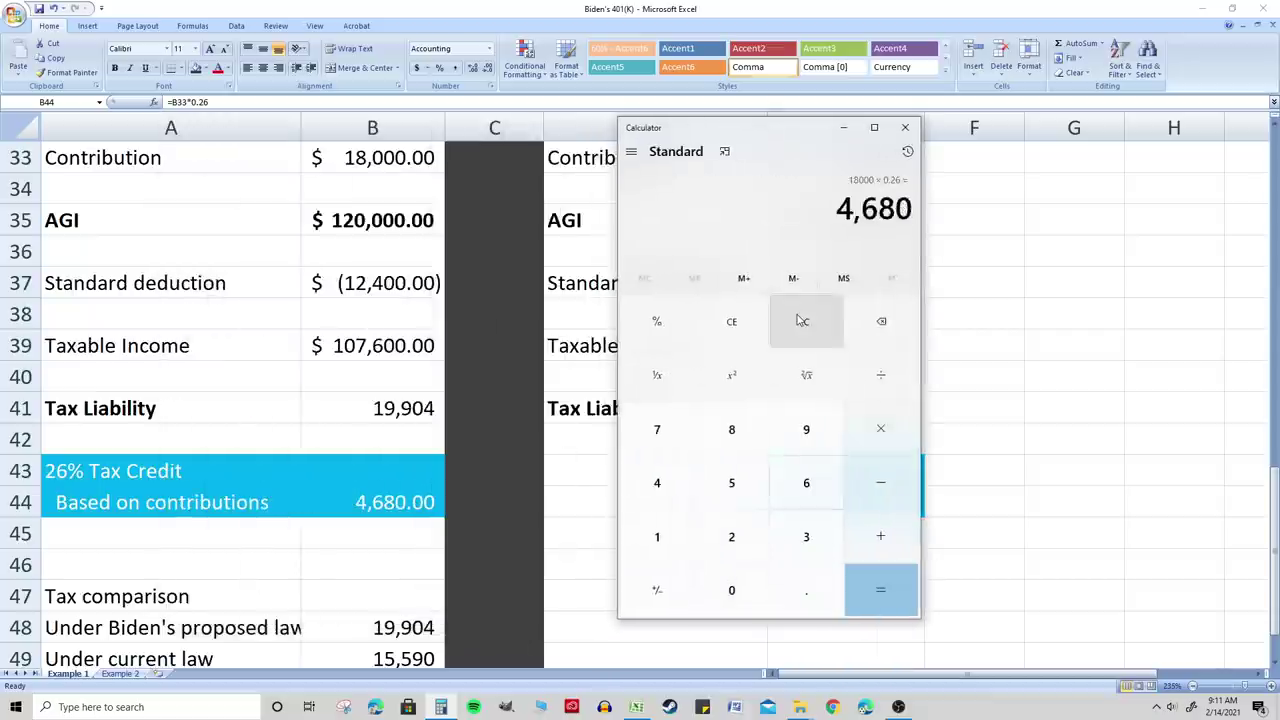
{"action": "left_click", "coordinate": [362, 506]}
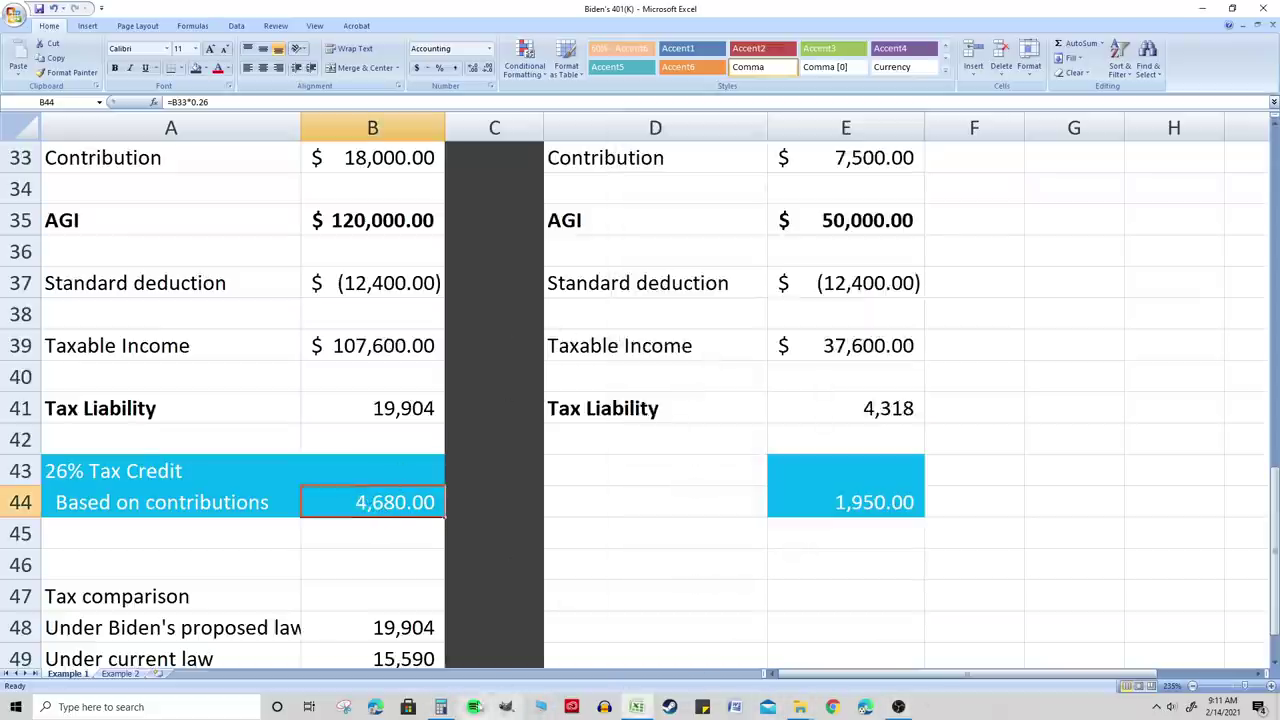
{"action": "left_click", "coordinate": [440, 707]}
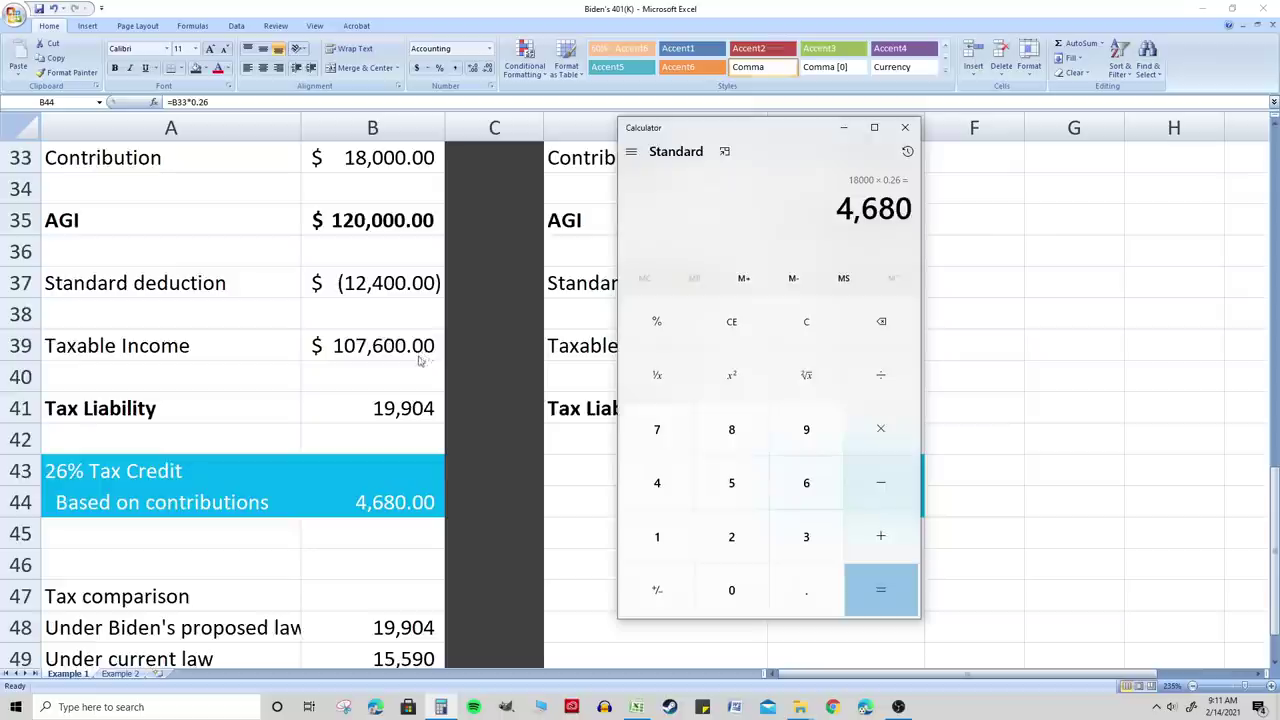
- Review Tax Payer 1's proposed-plan tax liability in B41 alongside the tax credit in B44
{"action": "scroll", "coordinate": [420, 400], "scroll_direction": "down", "scroll_amount": 2}
{"action": "left_click", "coordinate": [405, 439]}
{"action": "left_click", "coordinate": [227, 217]}
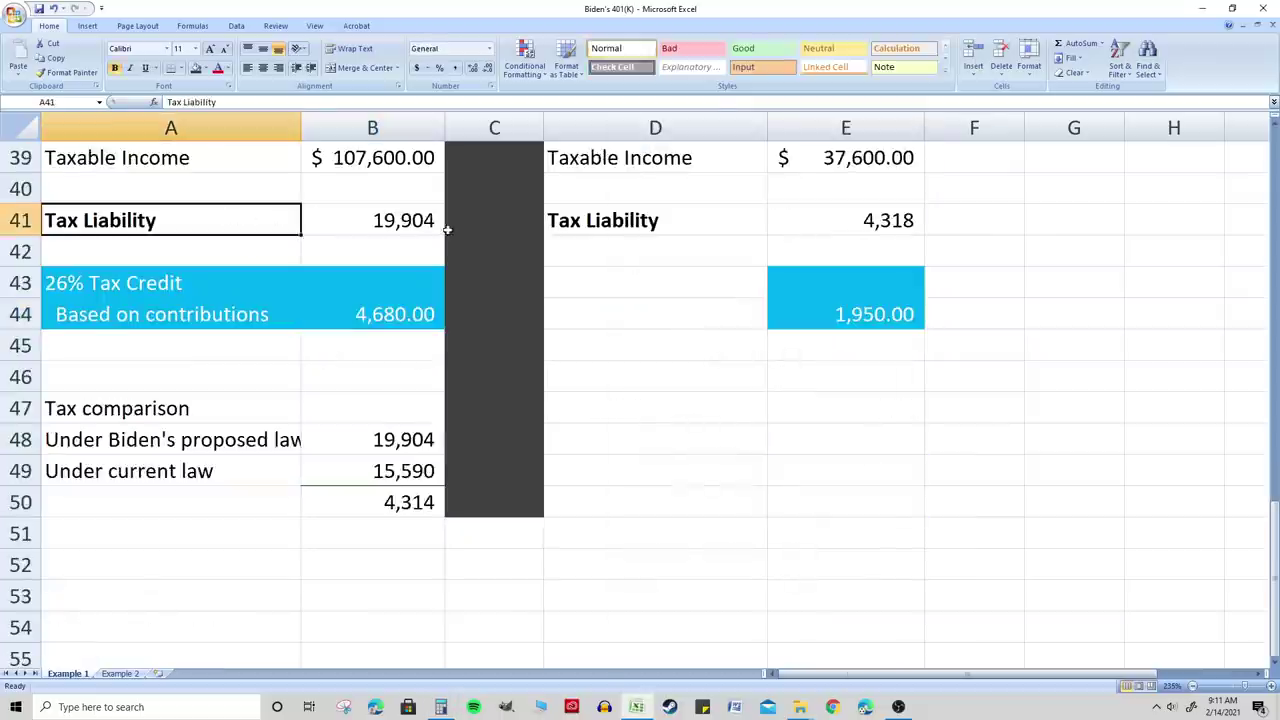
{"action": "left_click", "coordinate": [416, 220]}
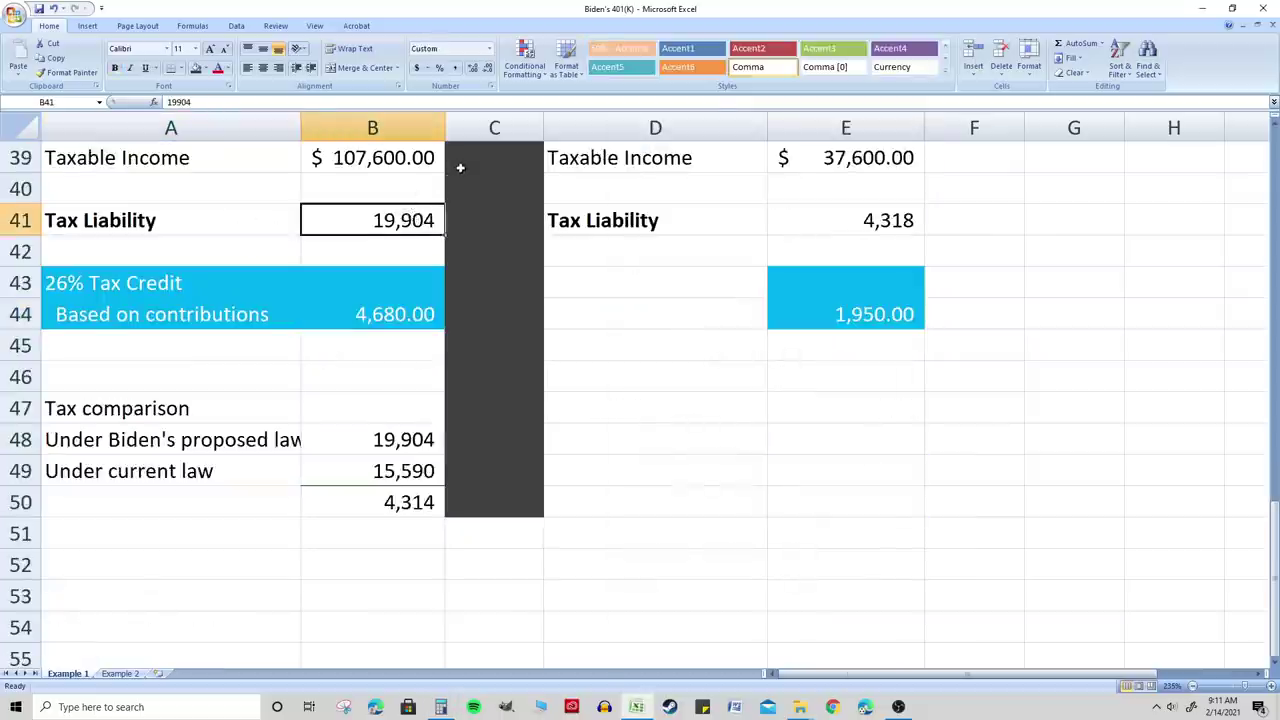
{"action": "left_click", "coordinate": [402, 318]}
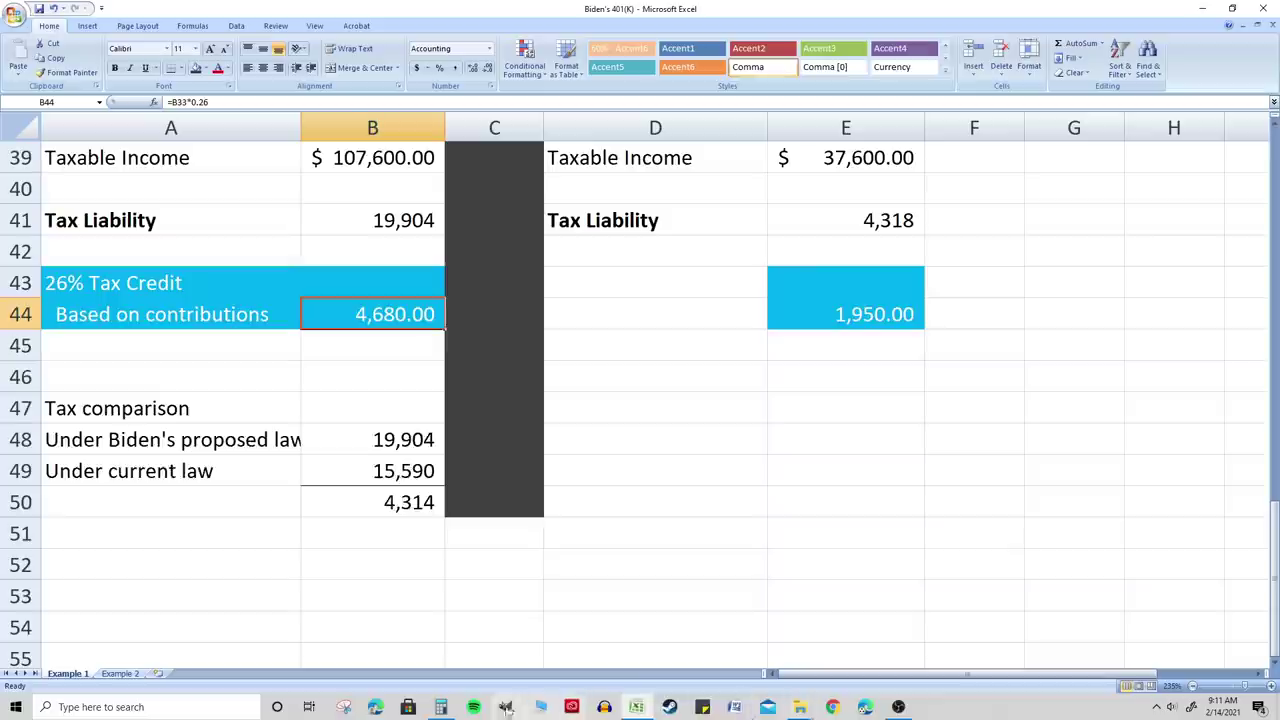
- Switch to Calculator and subtract the 4680 credit from Tax Payer 1's 19904 tax liability
{"action": "left_click", "coordinate": [443, 708]}
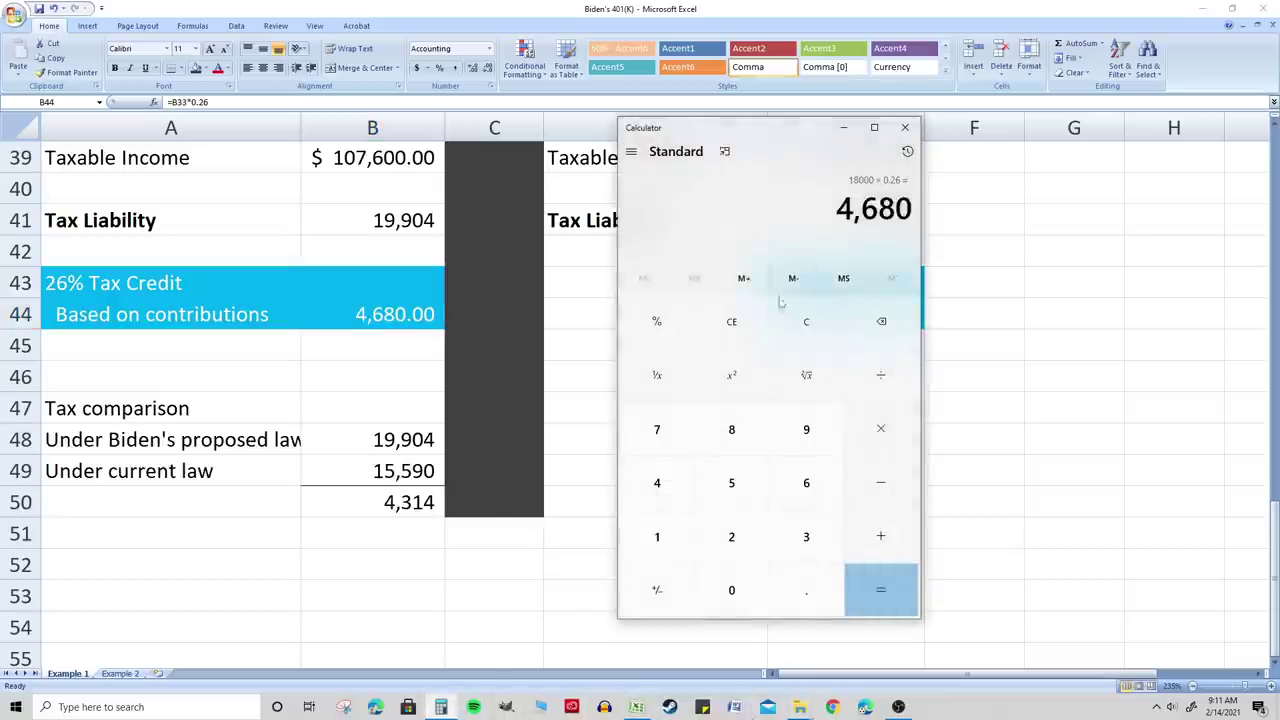
{"action": "left_click", "coordinate": [802, 324]}
{"action": "type", "text": "19904 - "}
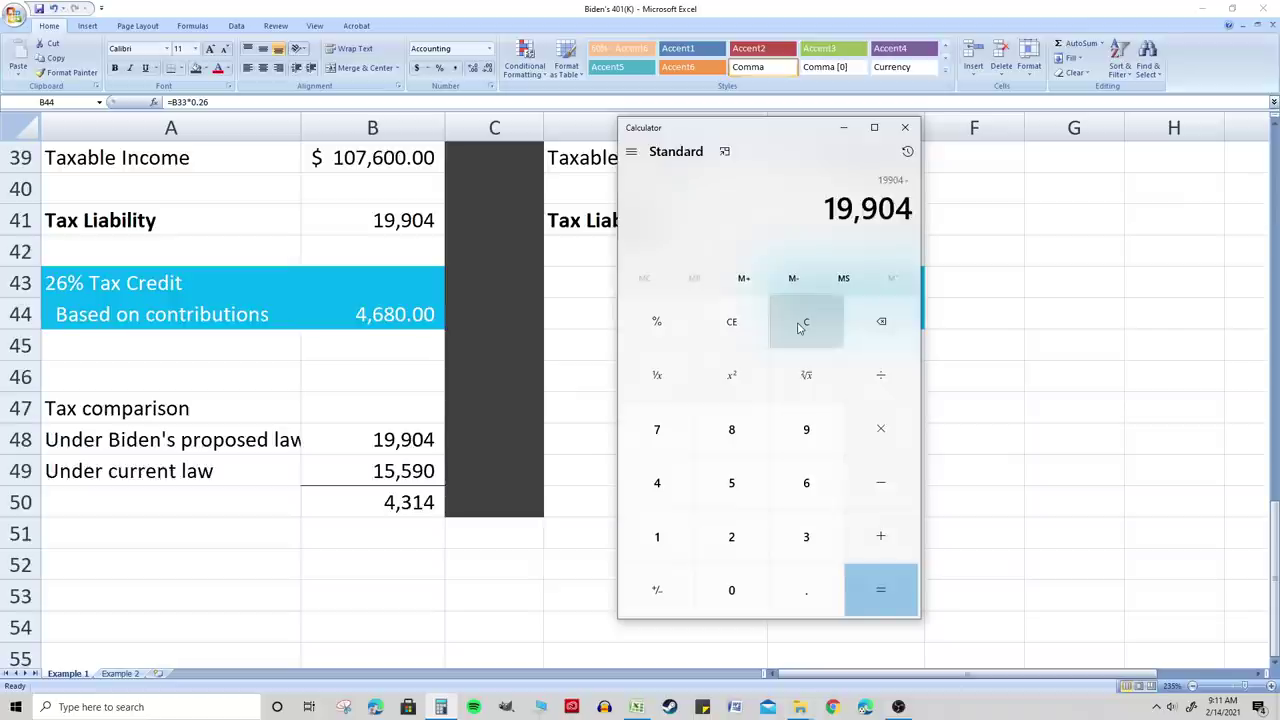
{"action": "type", "text": "4680"}
{"action": "key", "text": "Return"}
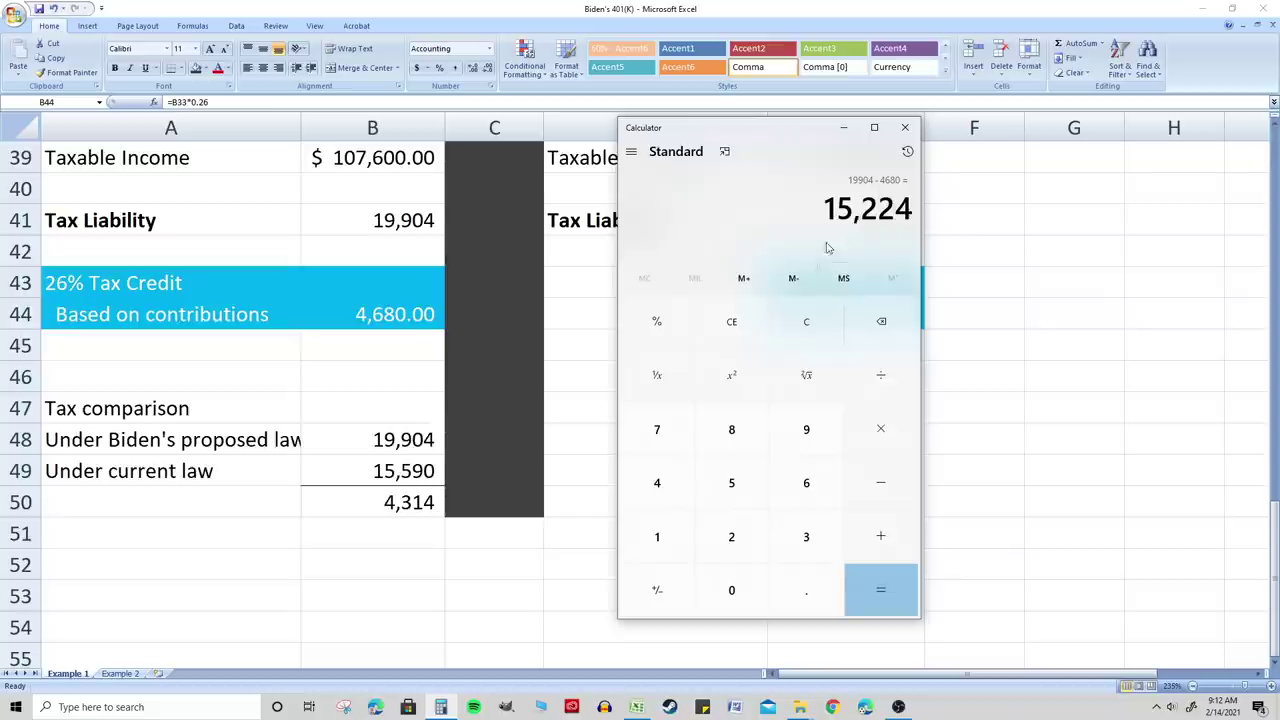
- Compare the net tax in Calculator with Tax Payer 1's current-law tax liability in B21, then minimize Calculator
{"action": "left_click_drag", "start_coordinate": [797, 140], "coordinate": [705, 175]}
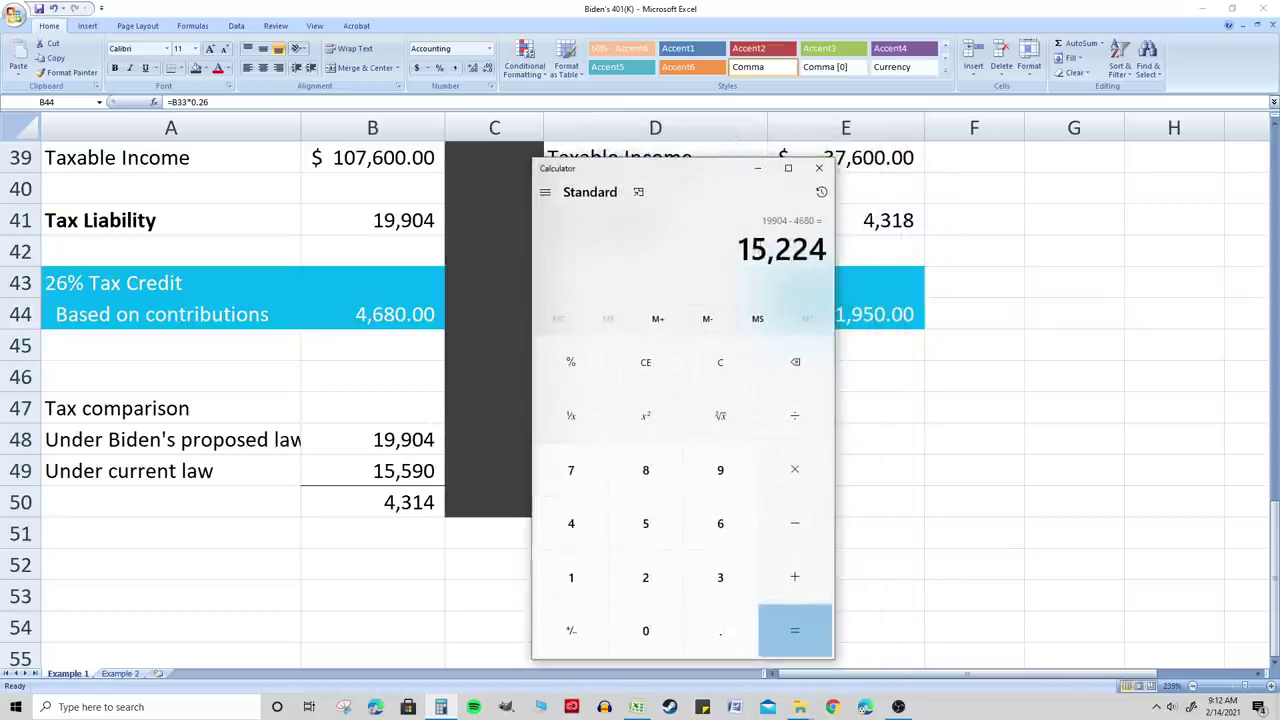
{"action": "scroll", "coordinate": [385, 362], "scroll_direction": "up", "scroll_amount": 9}
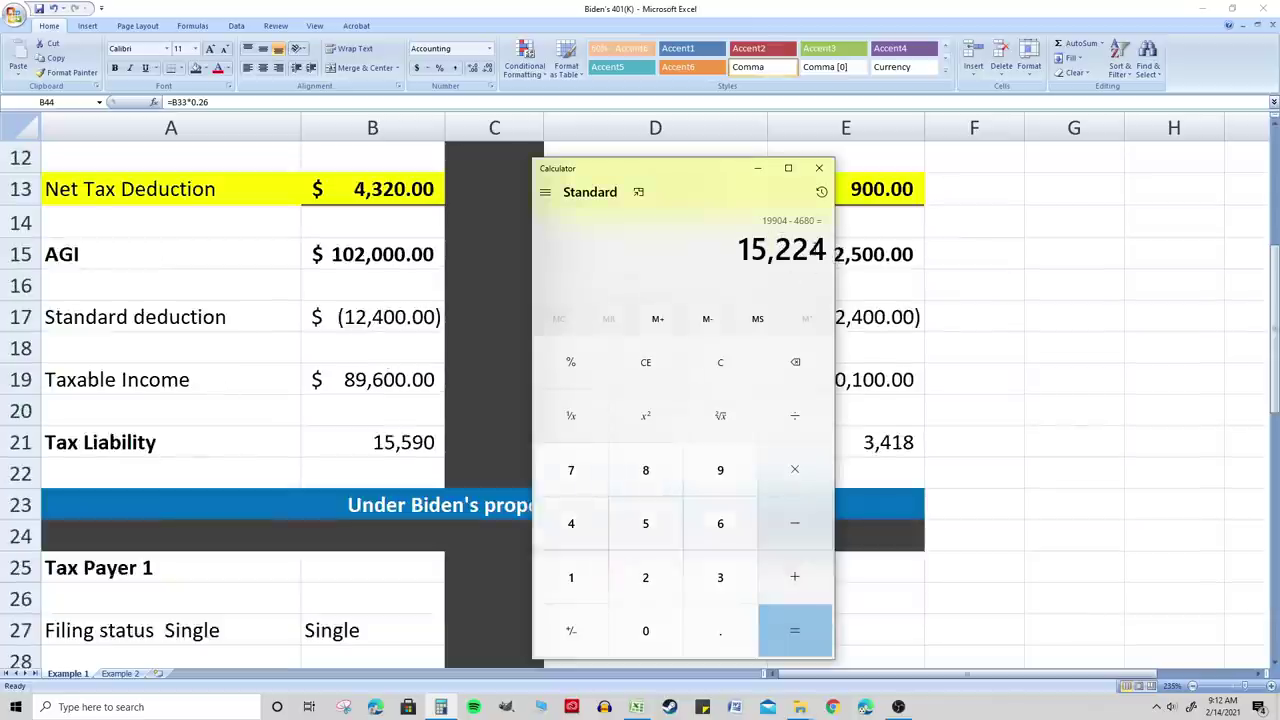
{"action": "key", "text": "alt+Tab"}
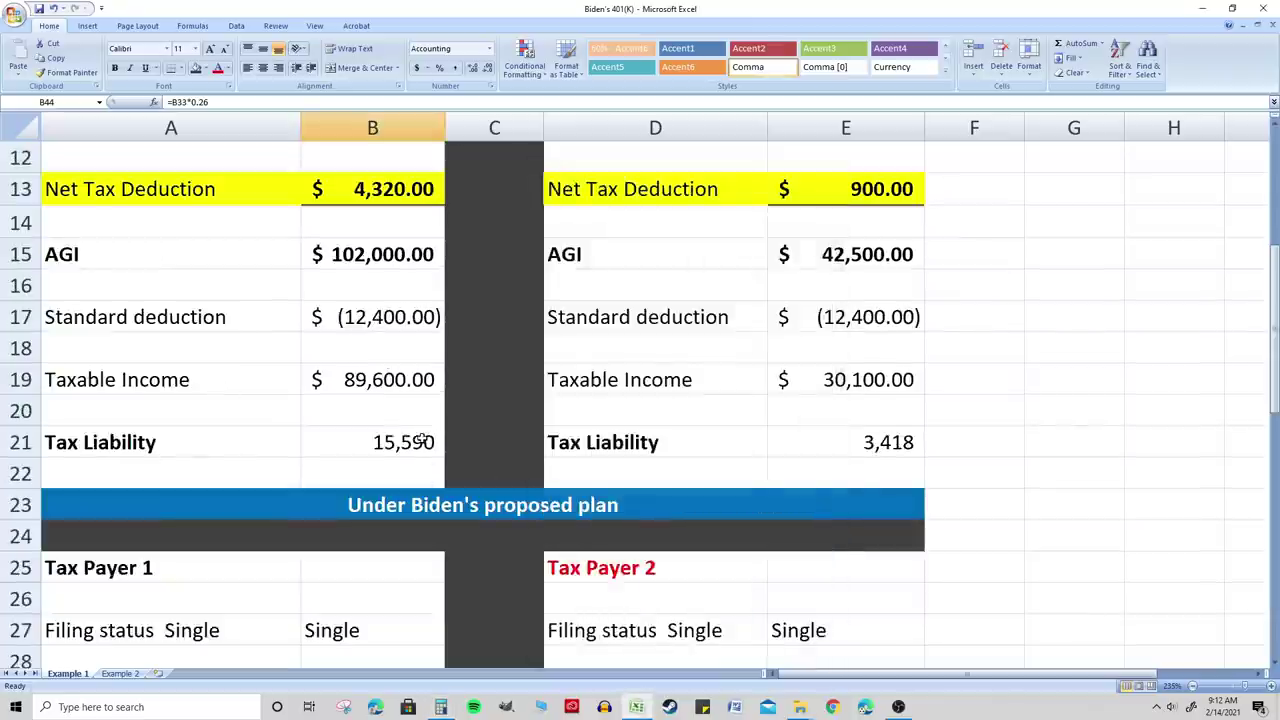
{"action": "left_click", "coordinate": [440, 707]}
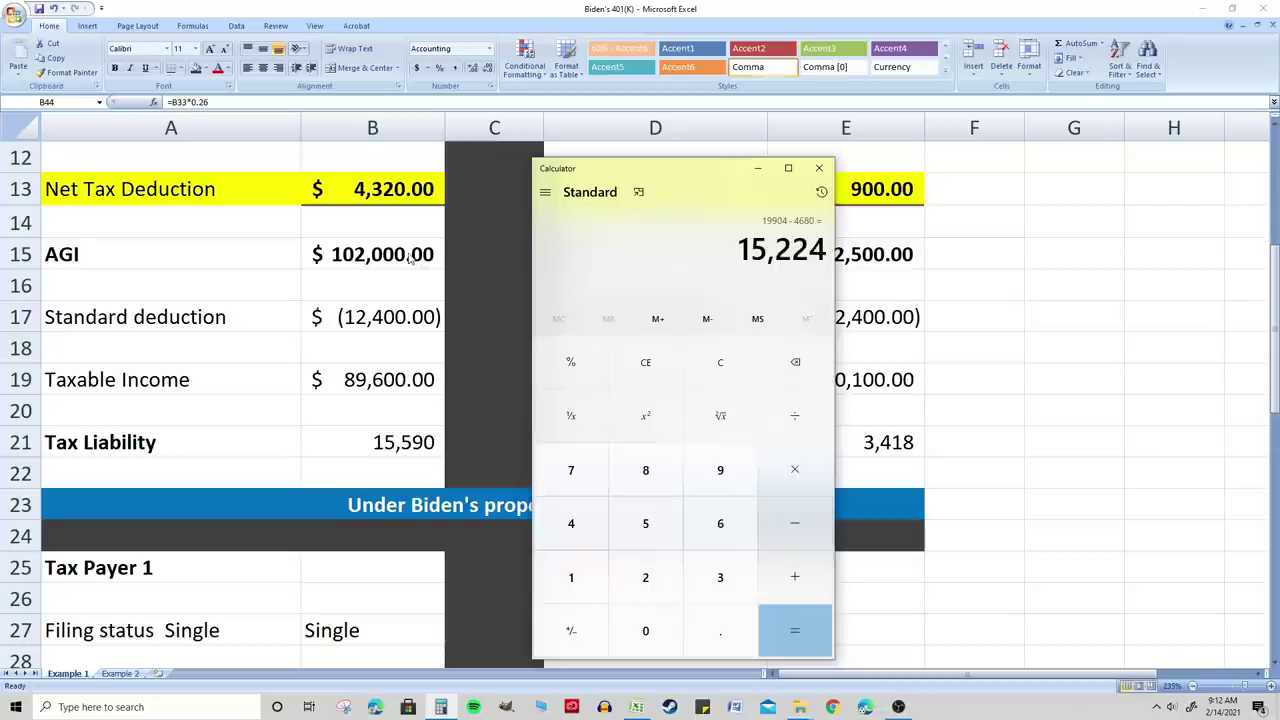
{"action": "left_click", "coordinate": [755, 170]}
- Review Tax Payer 2's filing status, wage income and contribution under Biden's proposed plan
{"action": "scroll", "coordinate": [962, 378], "scroll_direction": "down", "scroll_amount": 4}
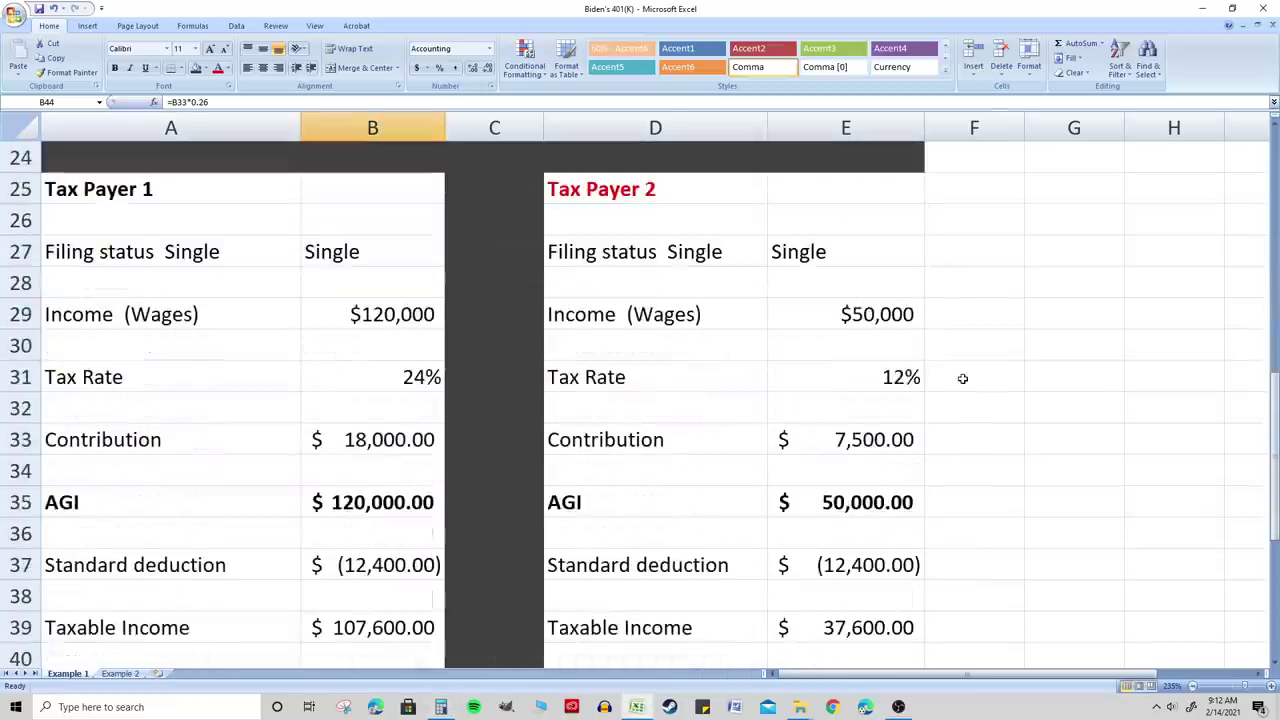
{"action": "left_click", "coordinate": [691, 190]}
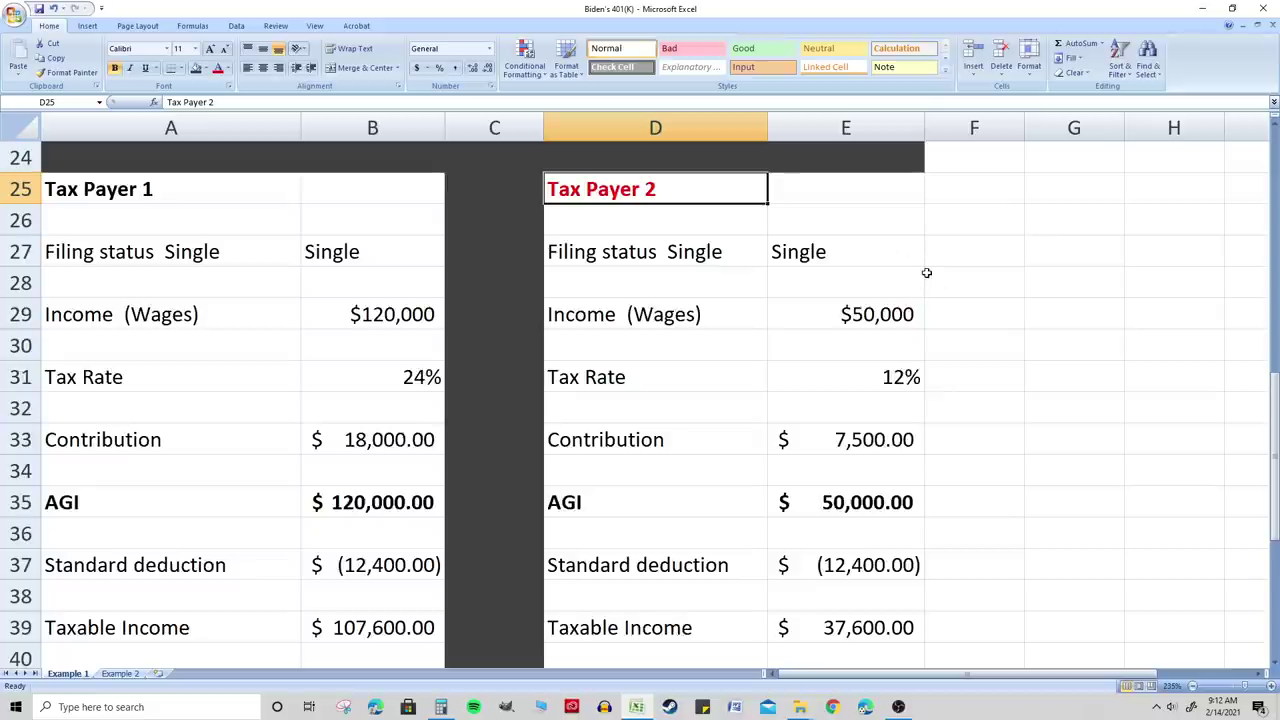
{"action": "left_click", "coordinate": [926, 277]}
{"action": "scroll", "coordinate": [901, 256], "scroll_direction": "down", "scroll_amount": 1}
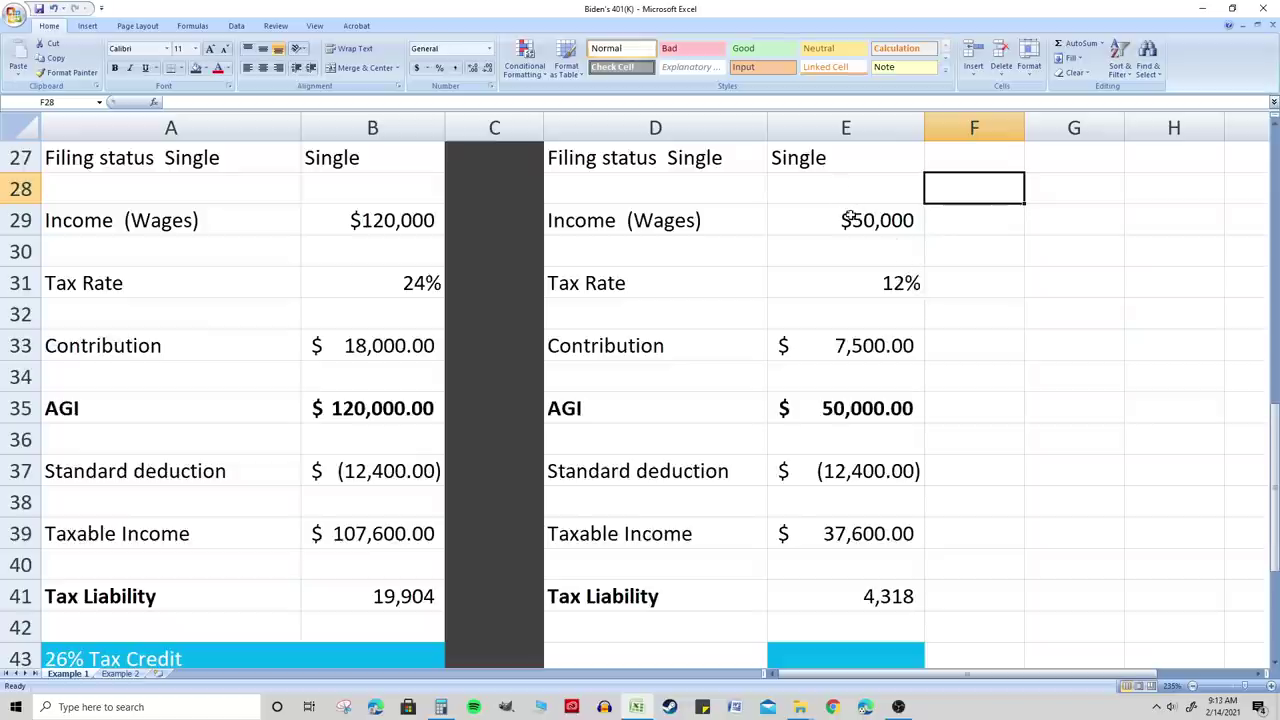
{"action": "left_click", "coordinate": [870, 350]}
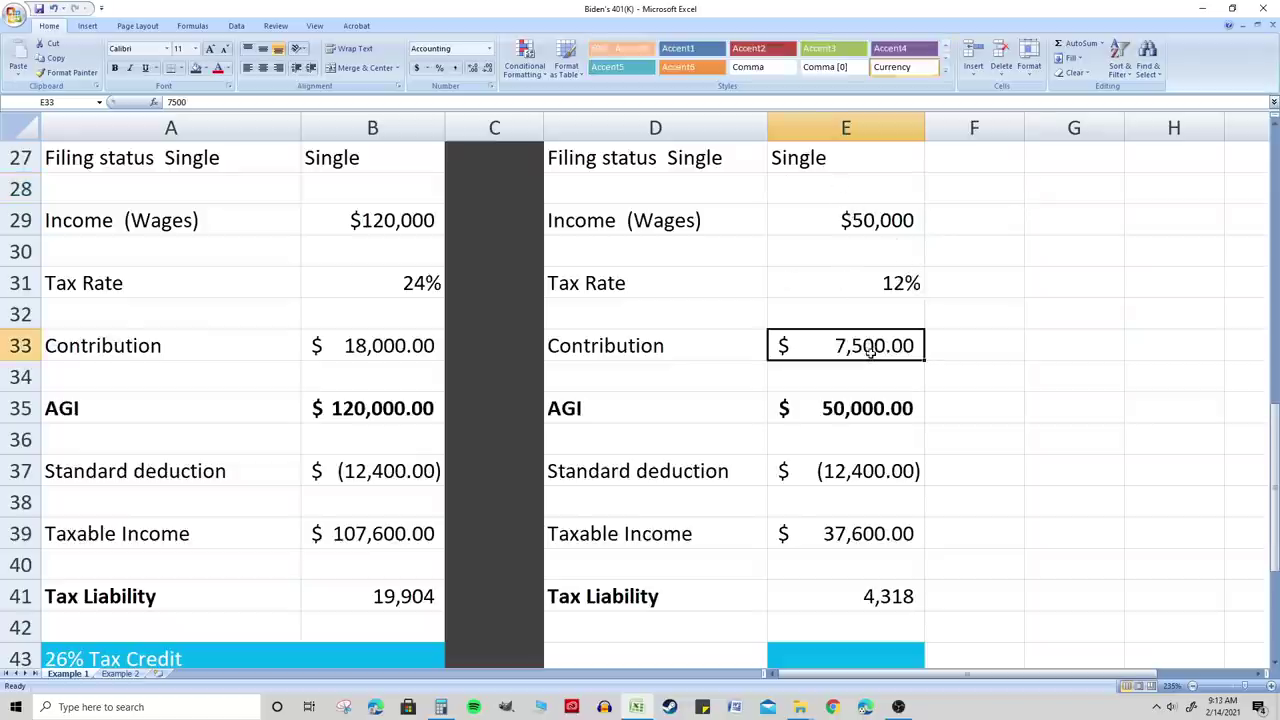
{"action": "scroll", "coordinate": [828, 371], "scroll_direction": "down", "scroll_amount": 1}
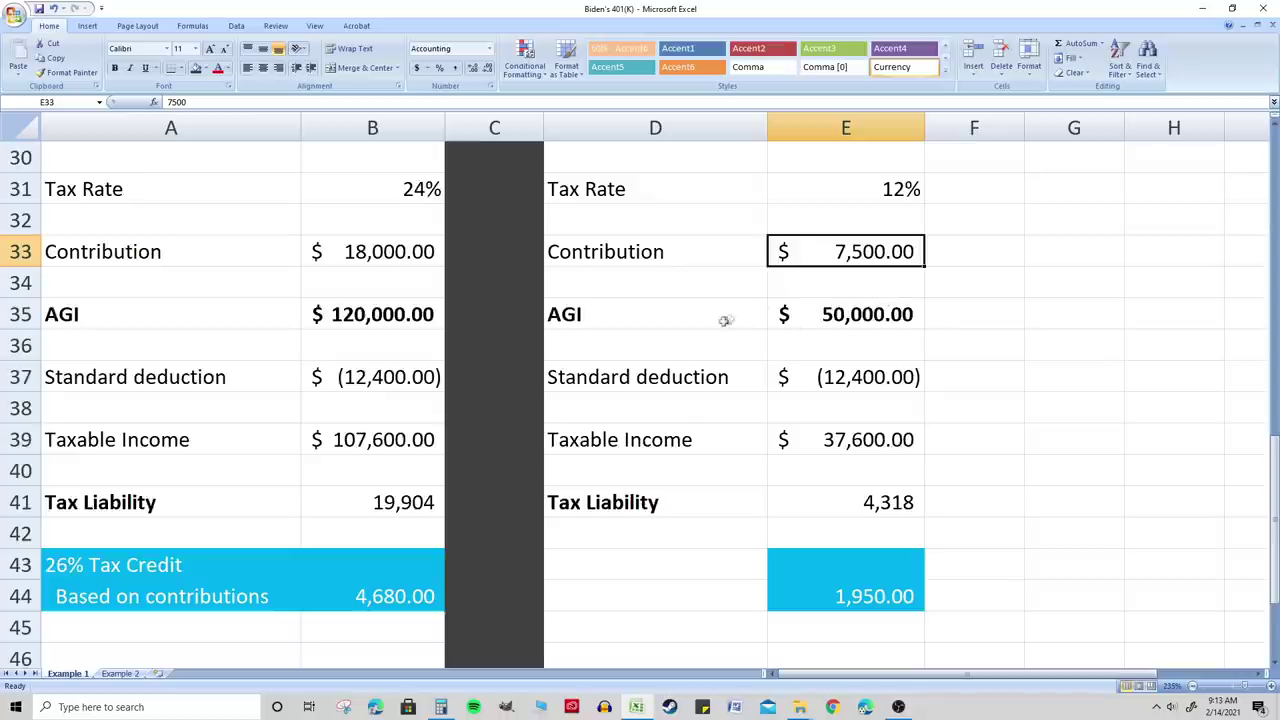
- Review Tax Payer 2's AGI in E35 and standard deduction in E37 under the proposed plan
{"action": "left_click", "coordinate": [616, 326]}
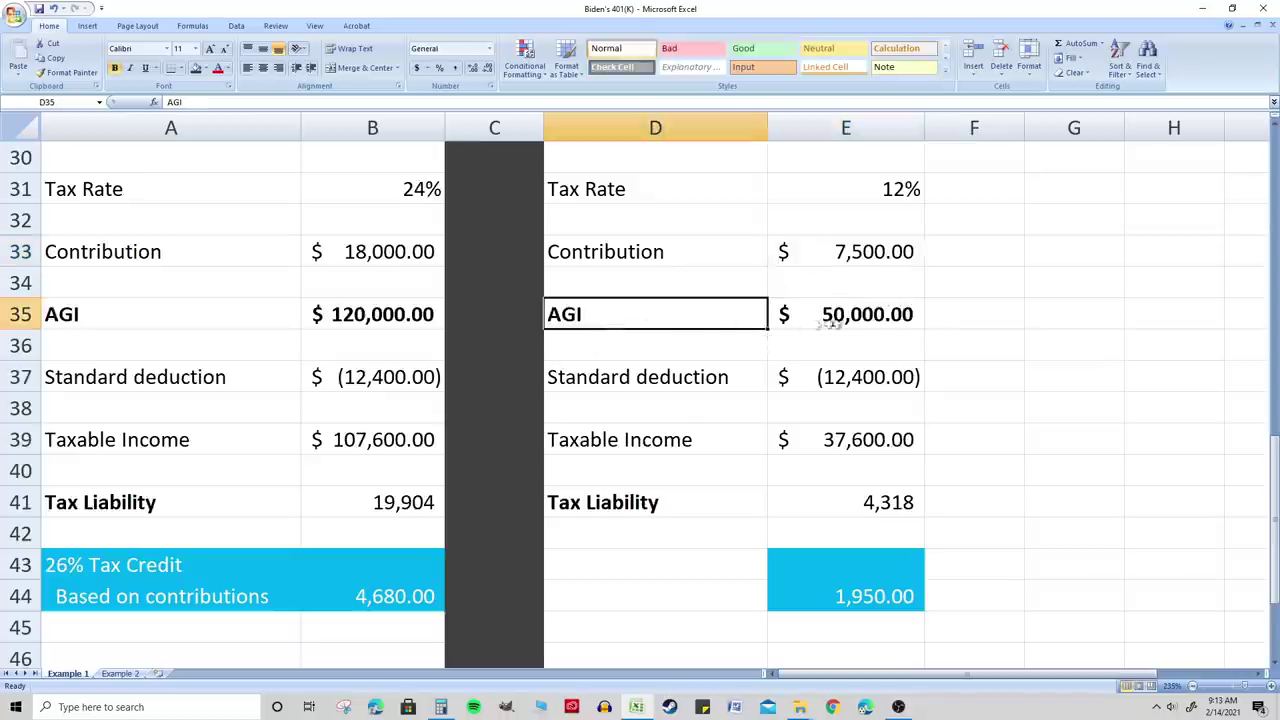
{"action": "left_click", "coordinate": [862, 319]}
{"action": "left_click", "coordinate": [700, 380]}
{"action": "left_click", "coordinate": [848, 366]}
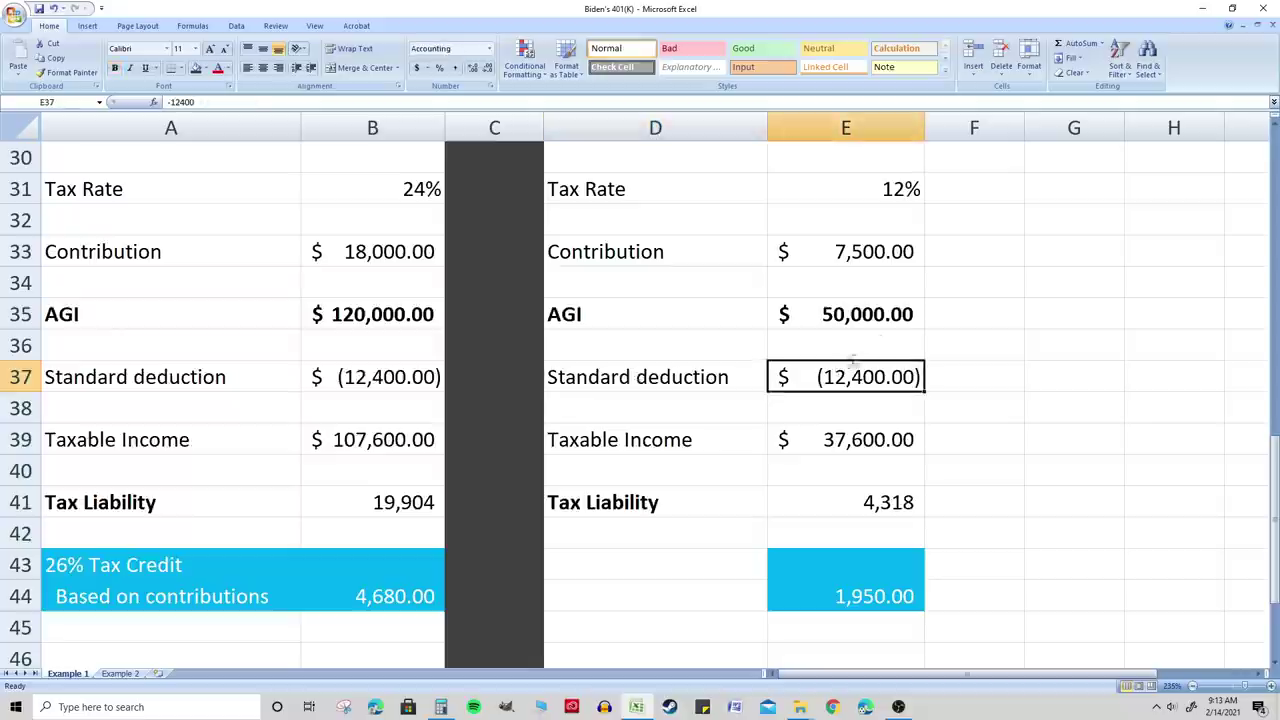
- Examine Tax Payer 2's taxable income formula in E39 and the tax liability in E41
{"action": "left_click", "coordinate": [680, 446]}
{"action": "left_click", "coordinate": [806, 437]}
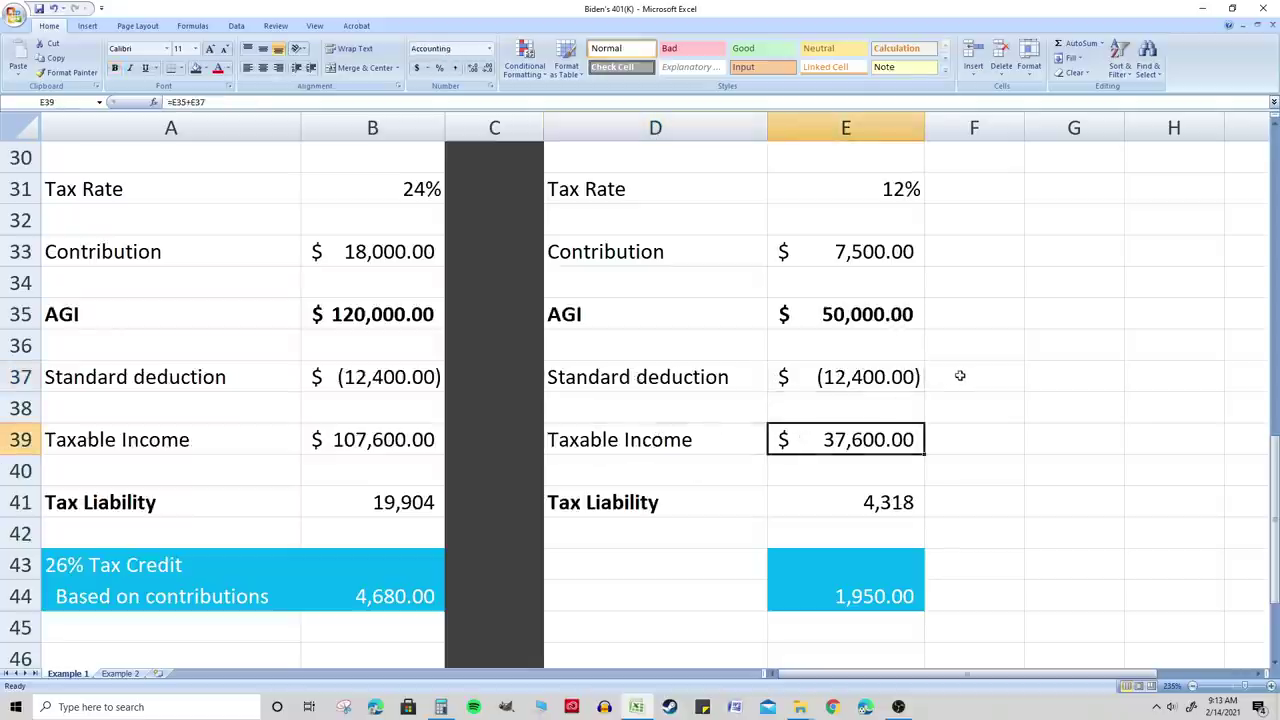
{"action": "left_click", "coordinate": [682, 494]}
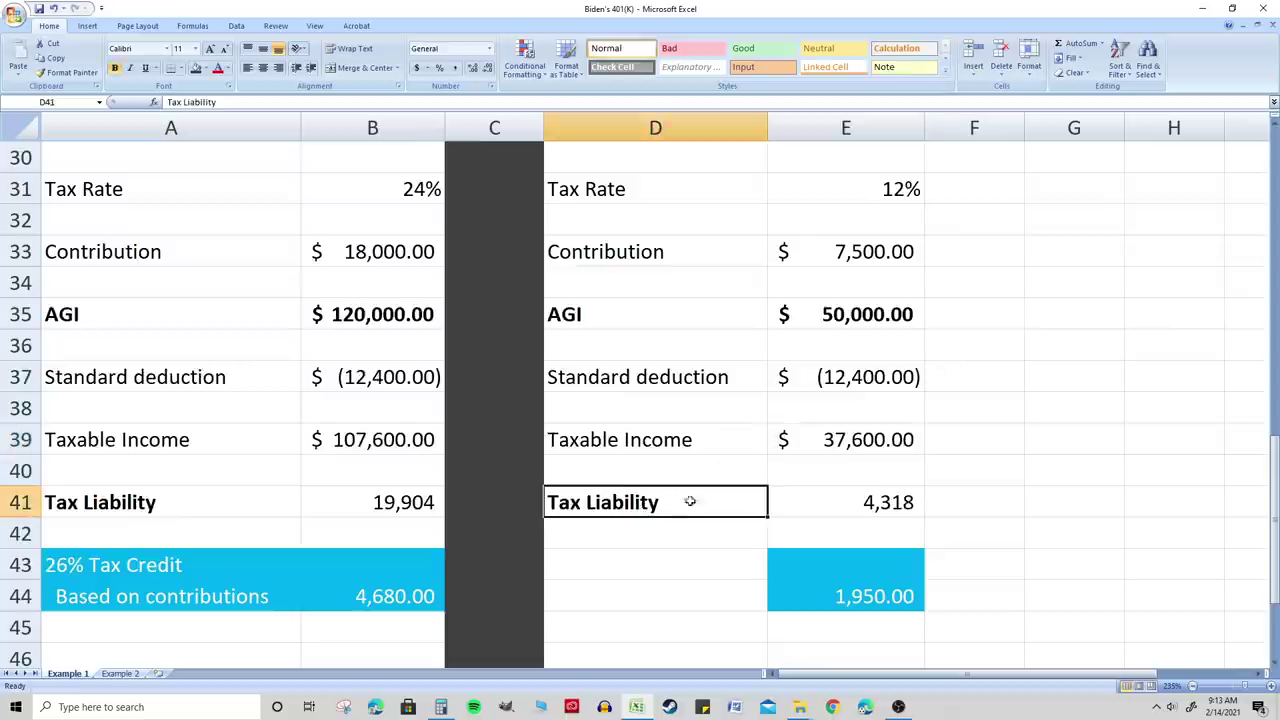
{"action": "left_click", "coordinate": [905, 497]}
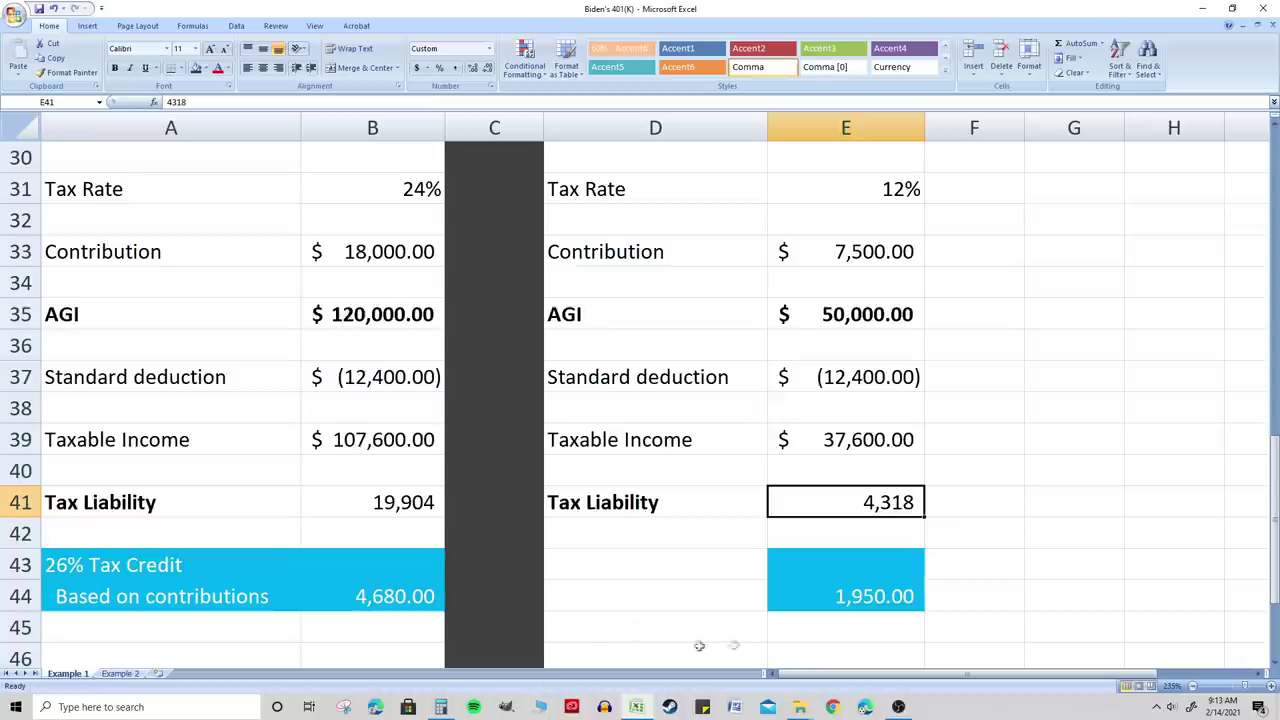
- Switch to Calculator and multiply Tax Payer 2's 7500 contribution by 0.26 to check the tax credit in E44
{"action": "left_click", "coordinate": [440, 707]}
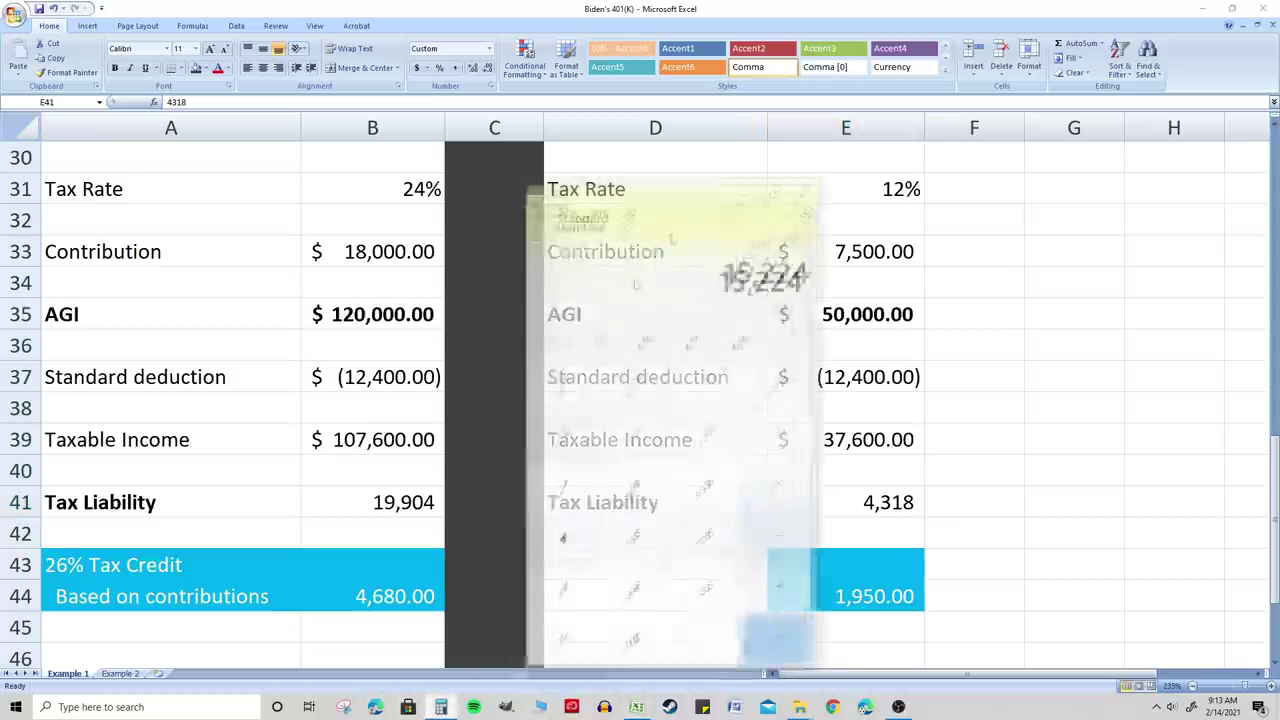
{"action": "left_click_drag", "start_coordinate": [718, 167], "coordinate": [431, 152]}
{"action": "left_click", "coordinate": [447, 352]}
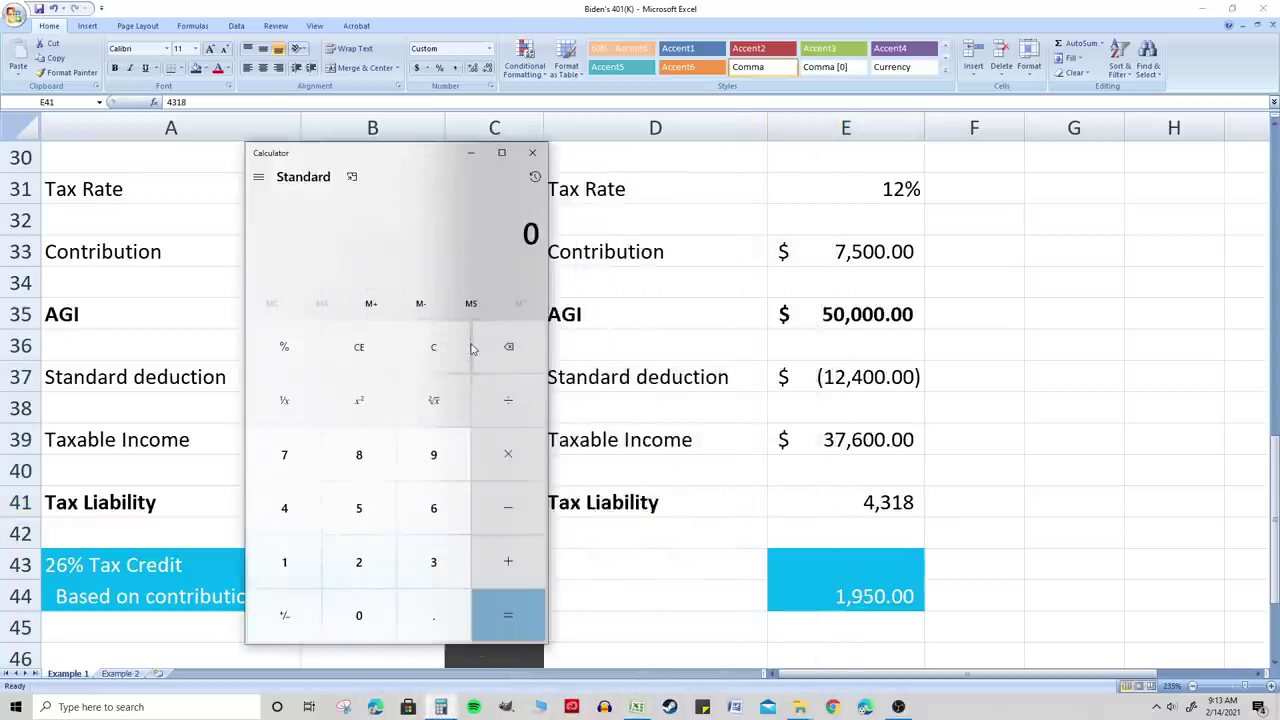
{"action": "type", "text": "7500 × 0.26"}
{"action": "key", "text": "Return"}
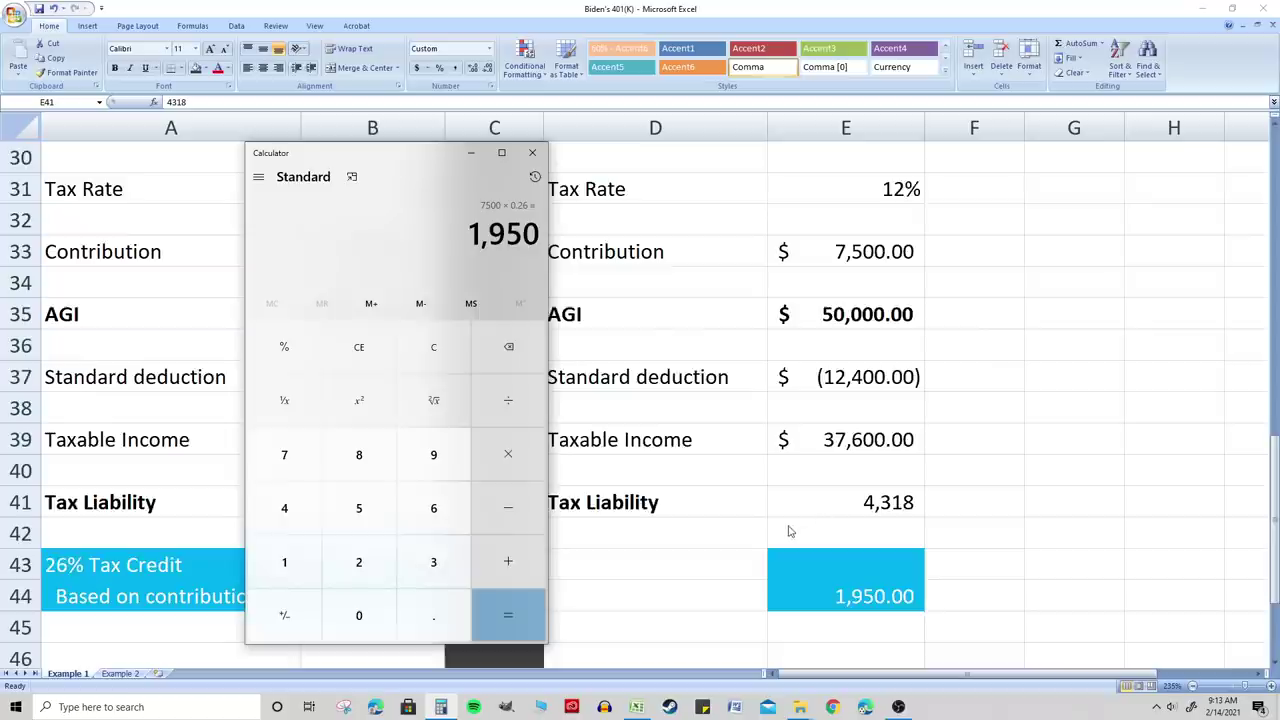
{"action": "scroll", "coordinate": [789, 531], "scroll_direction": "down", "scroll_amount": 3}
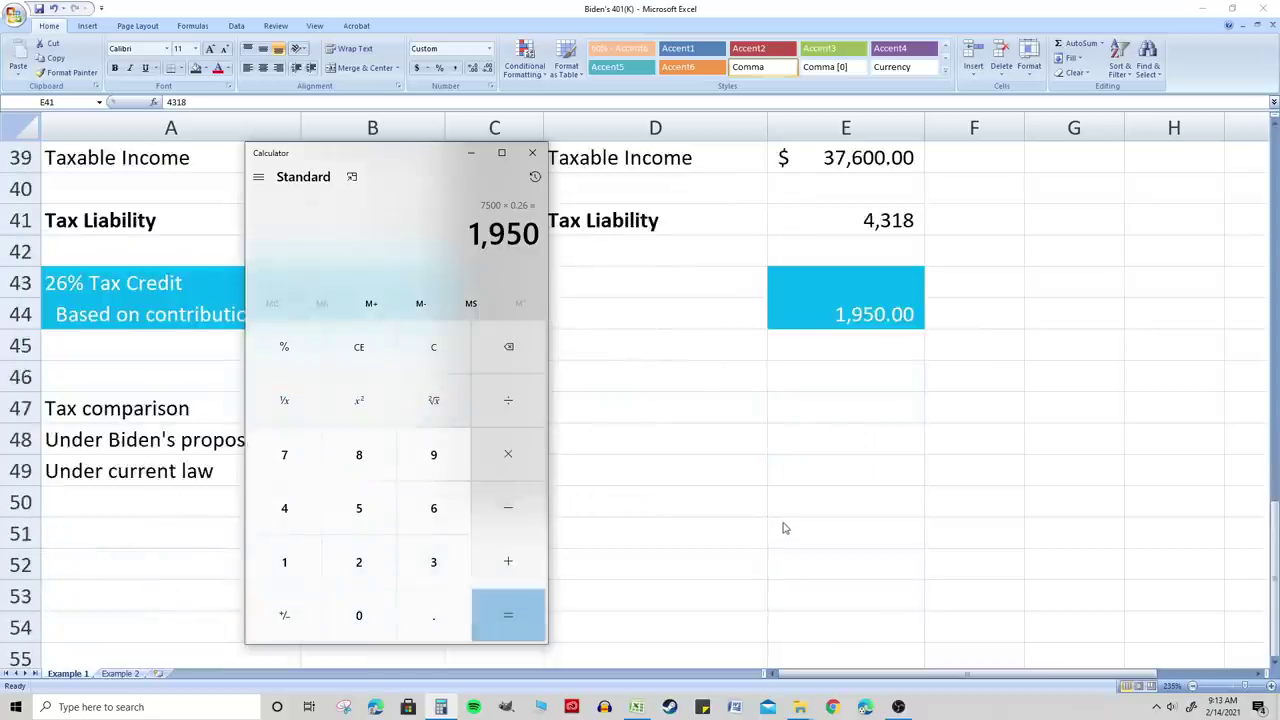
{"action": "scroll", "coordinate": [634, 409], "scroll_direction": "up", "scroll_amount": 1}
- Clear Calculator and subtract the 1950 tax credit from Tax Payer 2's proposed-plan tax liability of 4318
{"action": "left_click_drag", "start_coordinate": [388, 159], "coordinate": [365, 217]}
{"action": "key", "text": "Escape"}
{"action": "scroll", "coordinate": [547, 296], "scroll_direction": "up", "scroll_amount": 1}
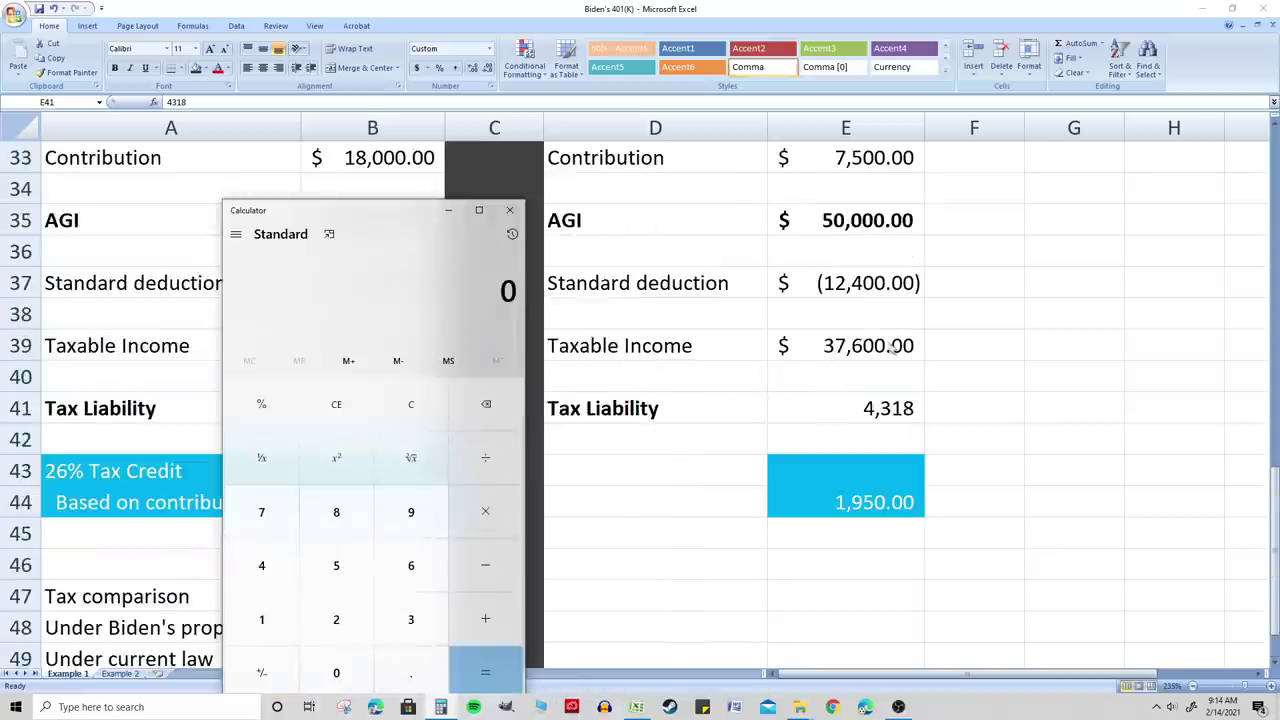
{"action": "type", "text": "461"}
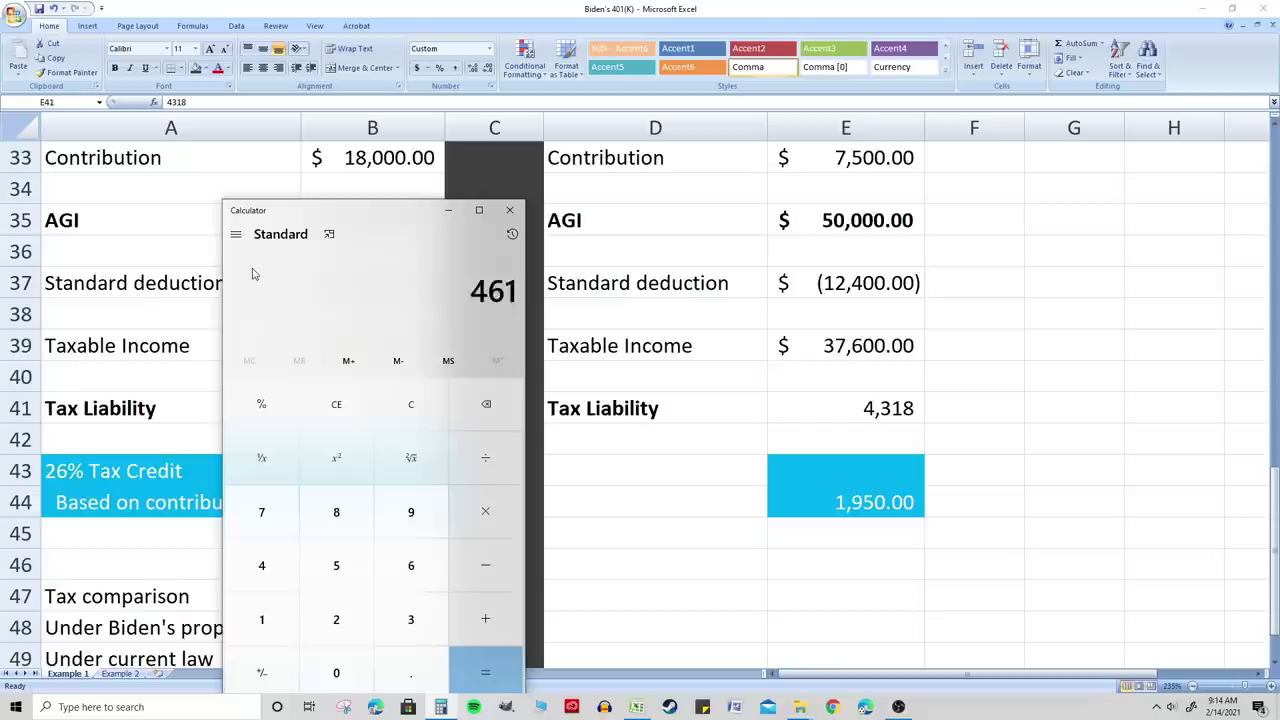
{"action": "key", "text": "BackSpace"}
{"action": "key", "text": "BackSpace"}
{"action": "key", "text": "BackSpace"}
{"action": "type", "text": "4318"}
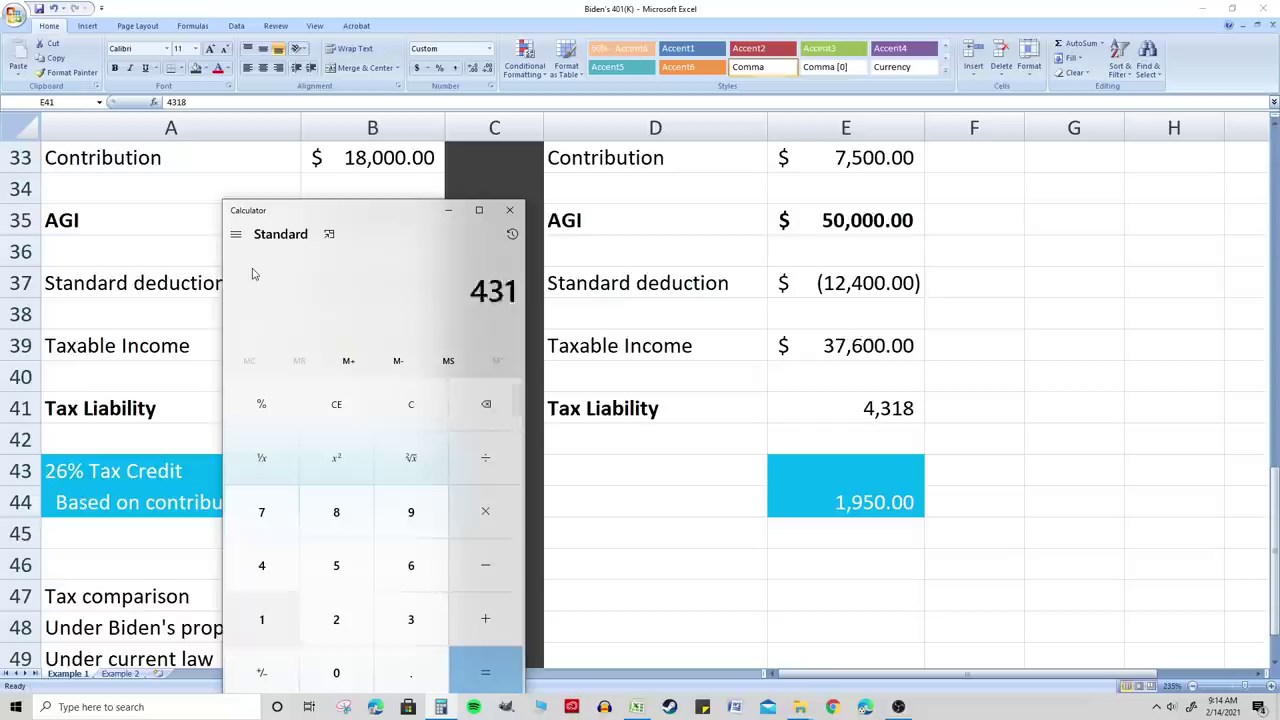
{"action": "key", "text": "minus"}
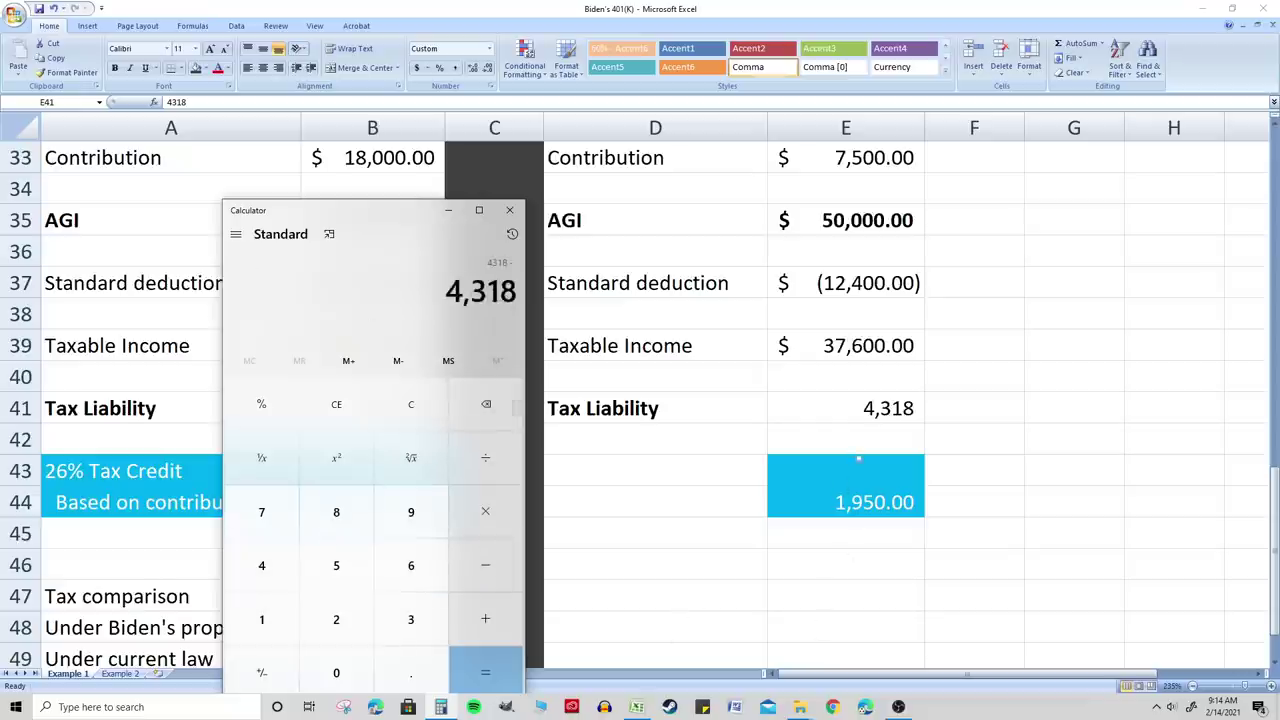
{"action": "type", "text": "1950"}
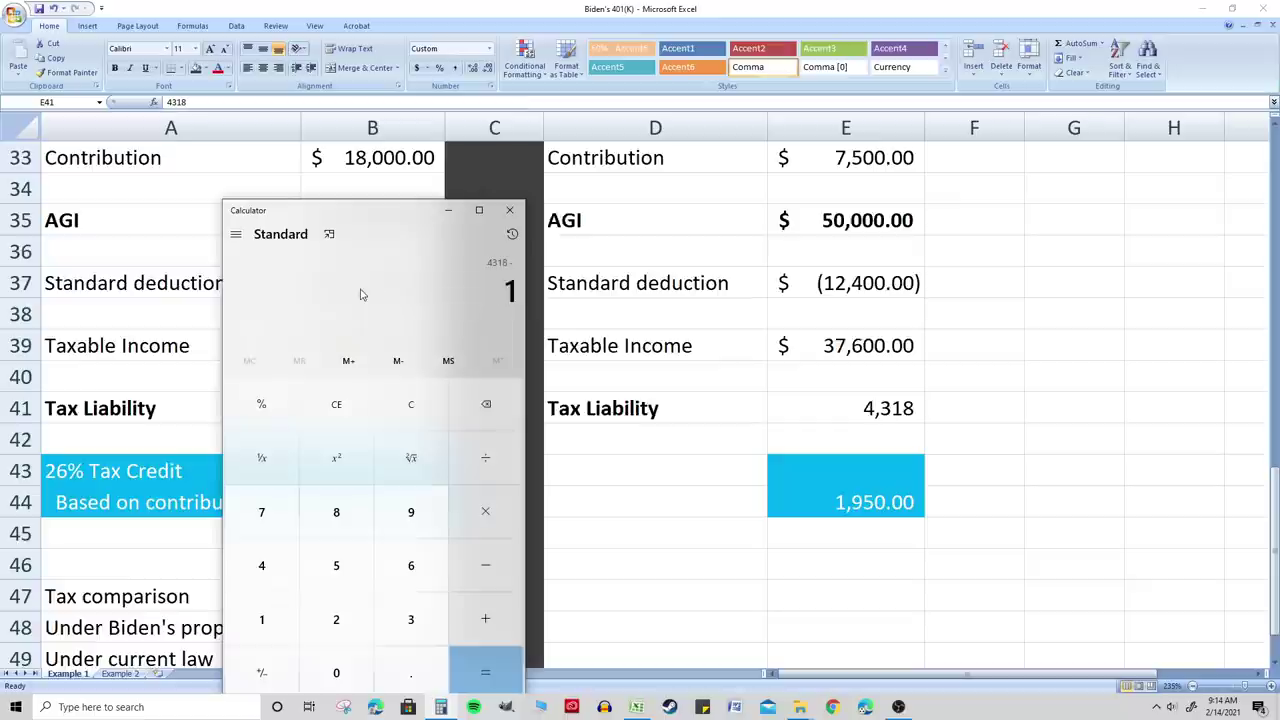
{"action": "key", "text": "Return"}
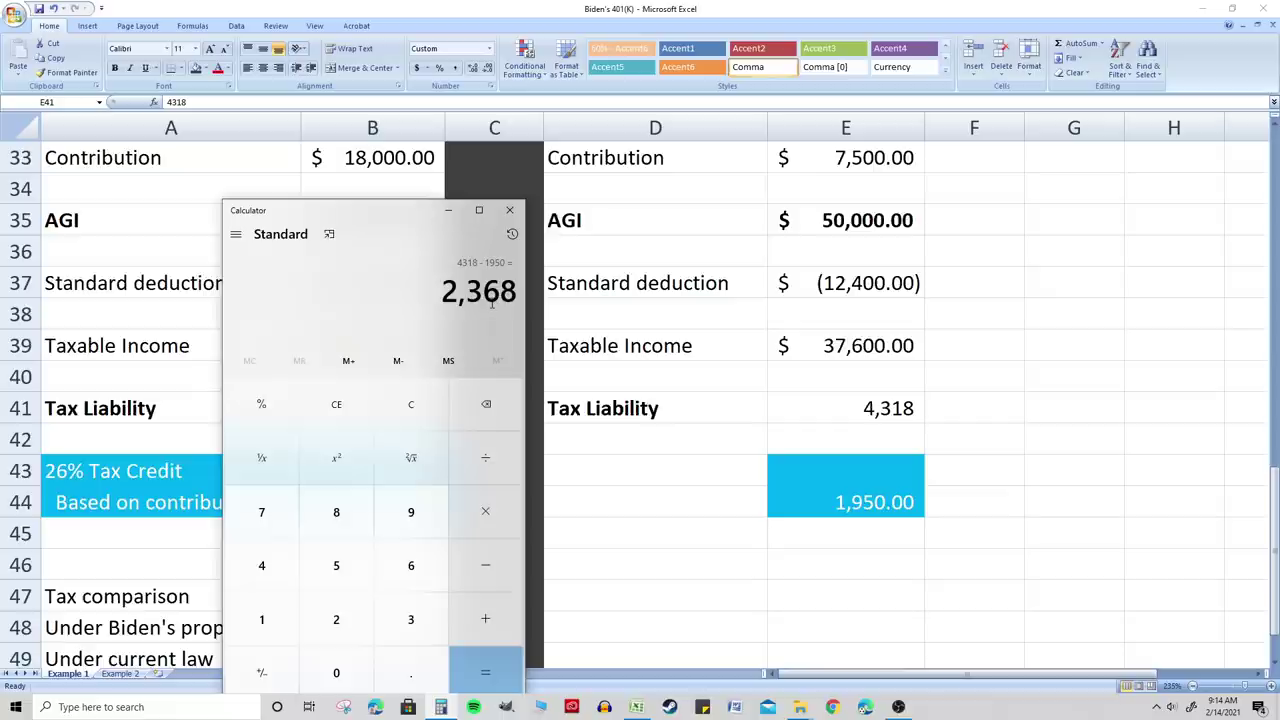
{"action": "scroll", "coordinate": [672, 366], "scroll_direction": "up", "scroll_amount": 6}
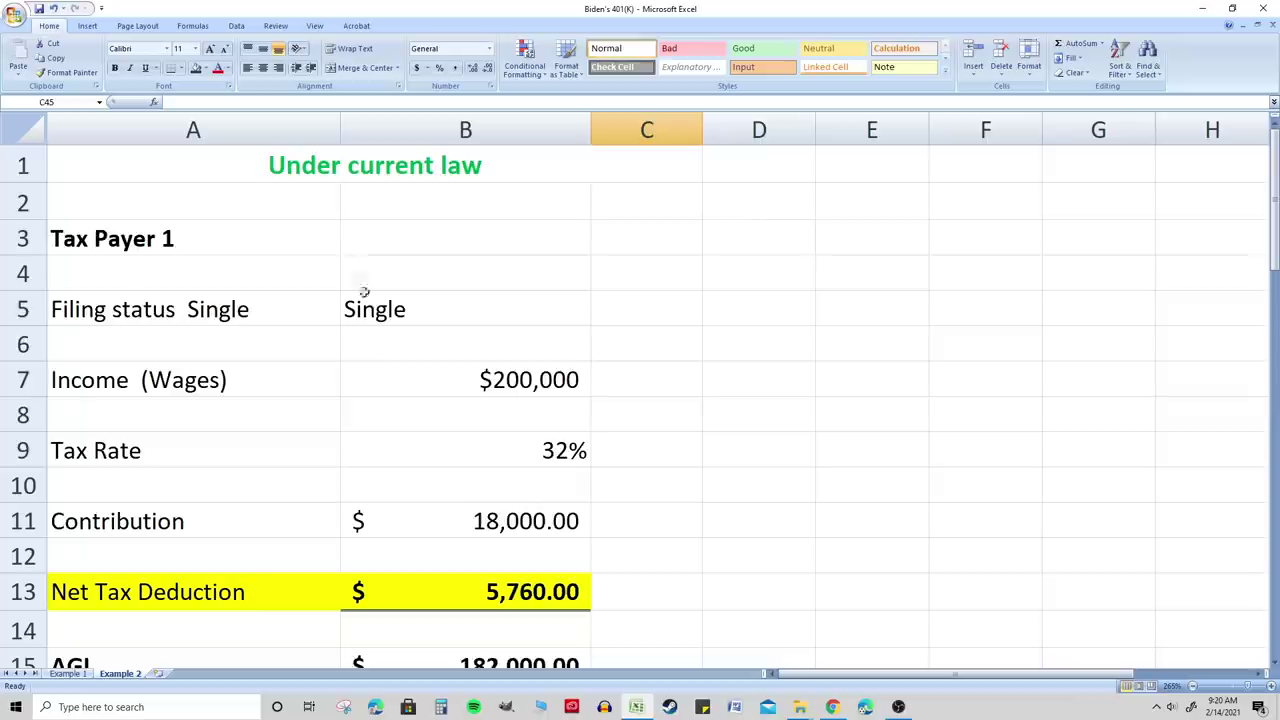
- On the Example 2 sheet, review Tax Payer 1's wage income, tax rate and contribution under current law
{"action": "left_click", "coordinate": [348, 345]}
{"action": "left_click", "coordinate": [386, 374]}
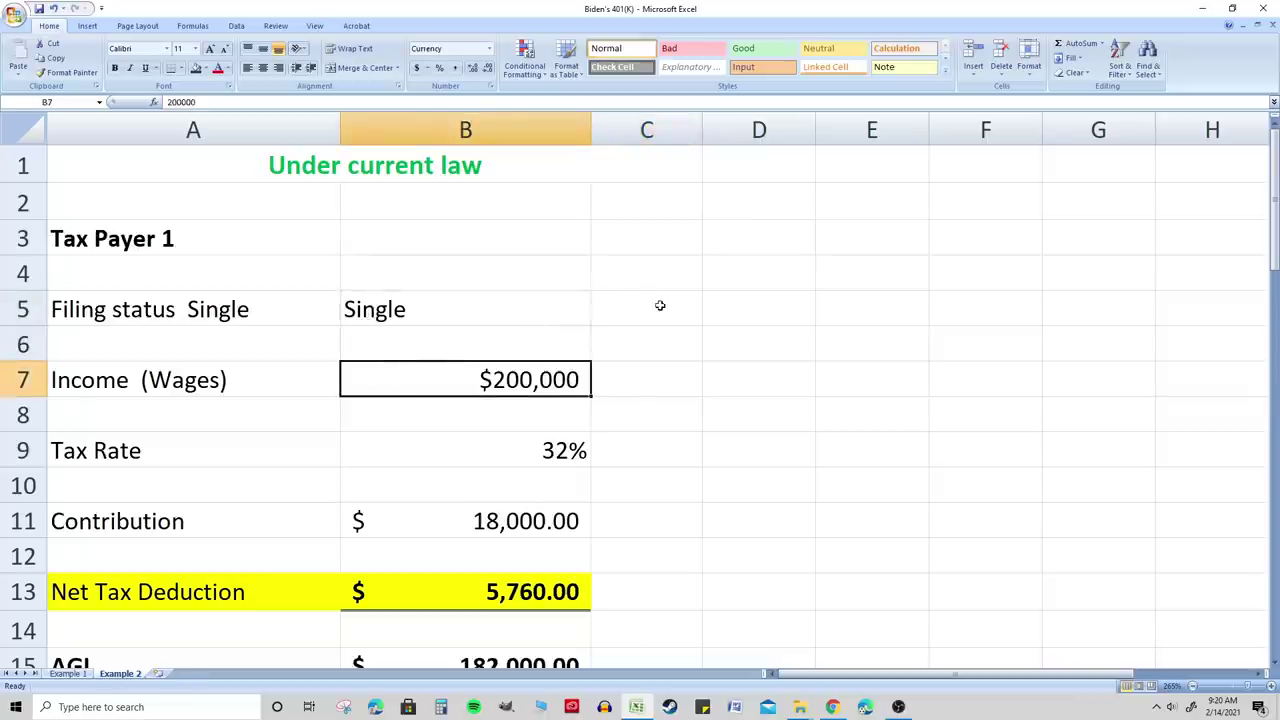
{"action": "scroll", "coordinate": [665, 318], "scroll_direction": "down", "scroll_amount": 1}
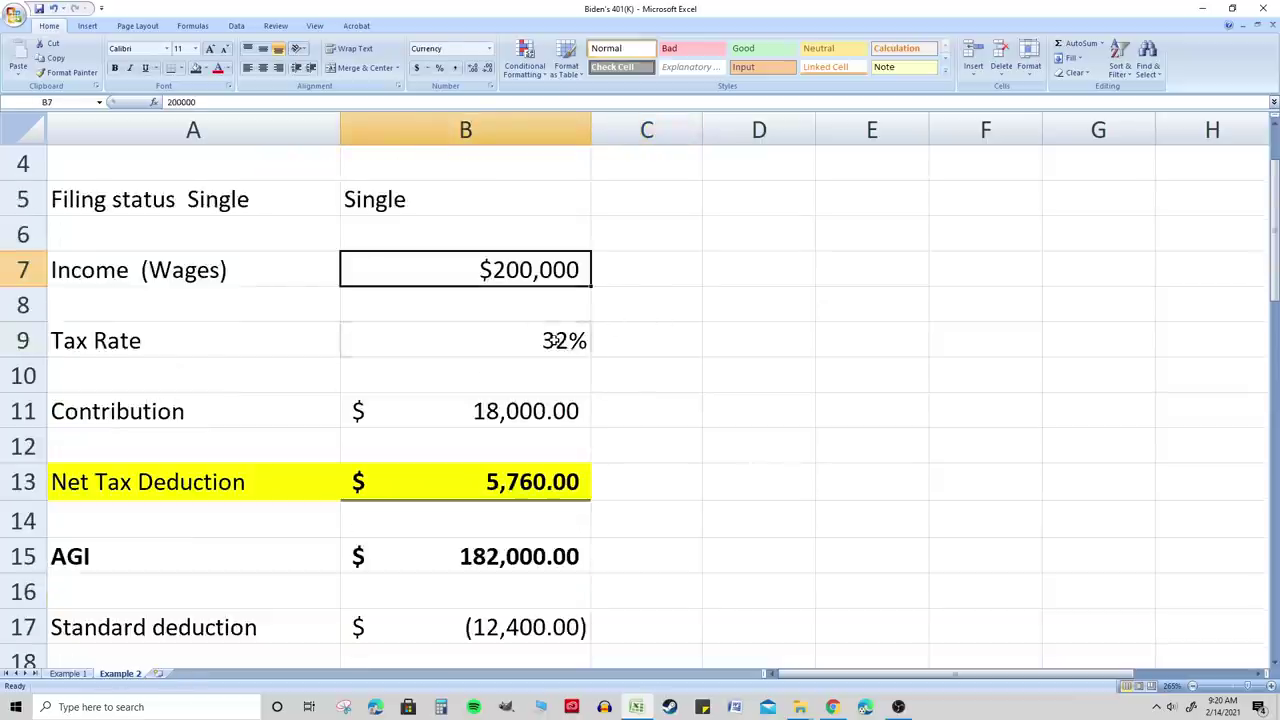
{"action": "key", "text": "Down"}
{"action": "key", "text": "Down"}
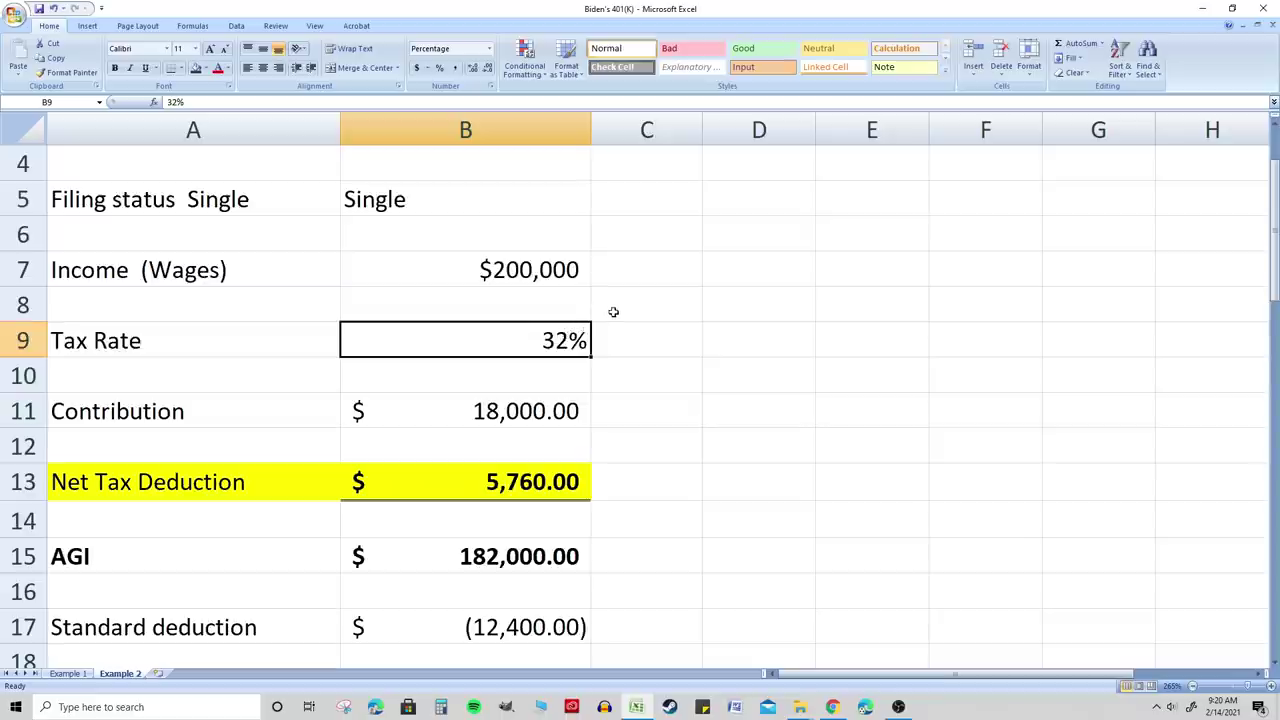
{"action": "left_click", "coordinate": [328, 411]}
{"action": "left_click", "coordinate": [470, 403]}
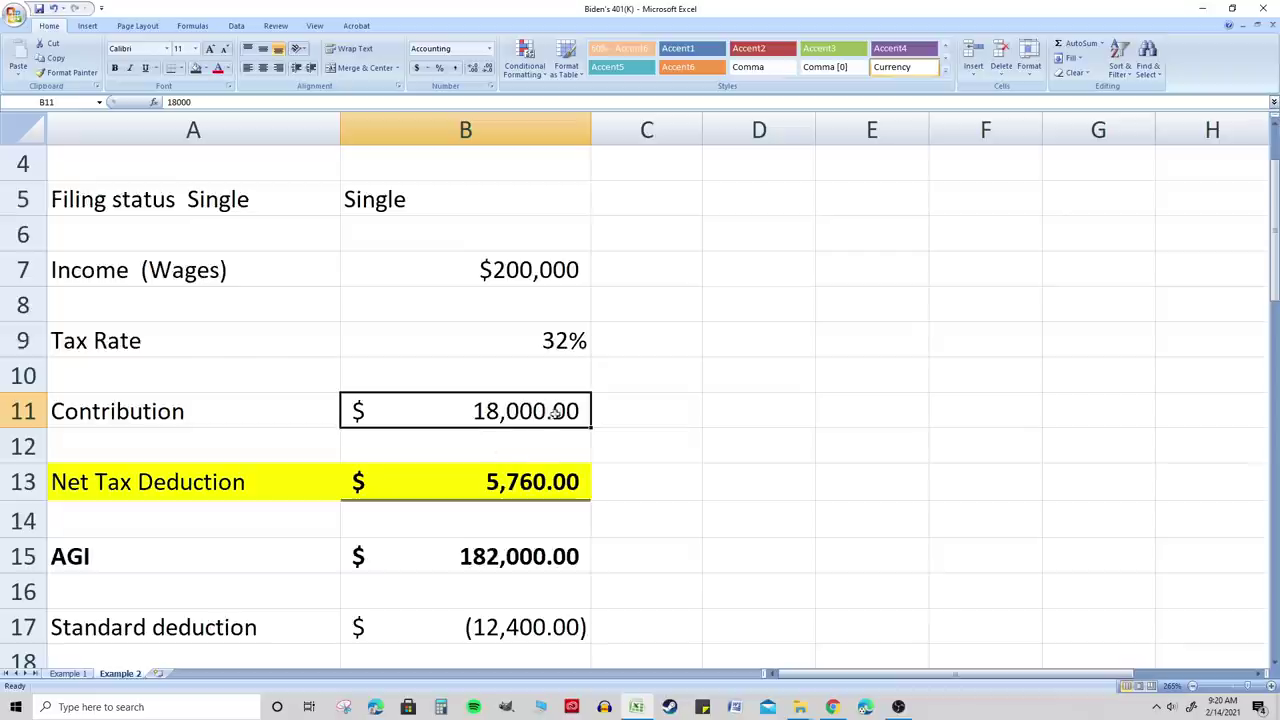
- Compare the wage income in B7 and contribution in B11 with the AGI formula in B15
{"action": "left_click", "coordinate": [550, 278]}
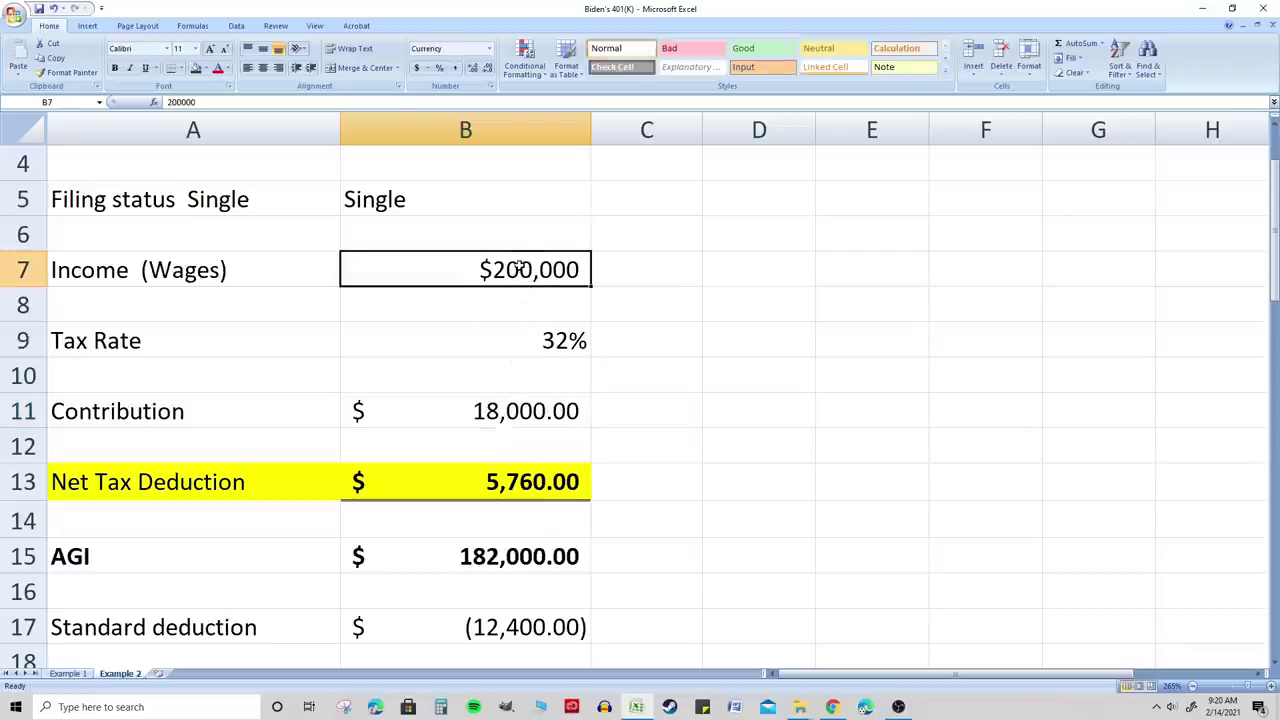
{"action": "left_click", "coordinate": [487, 423]}
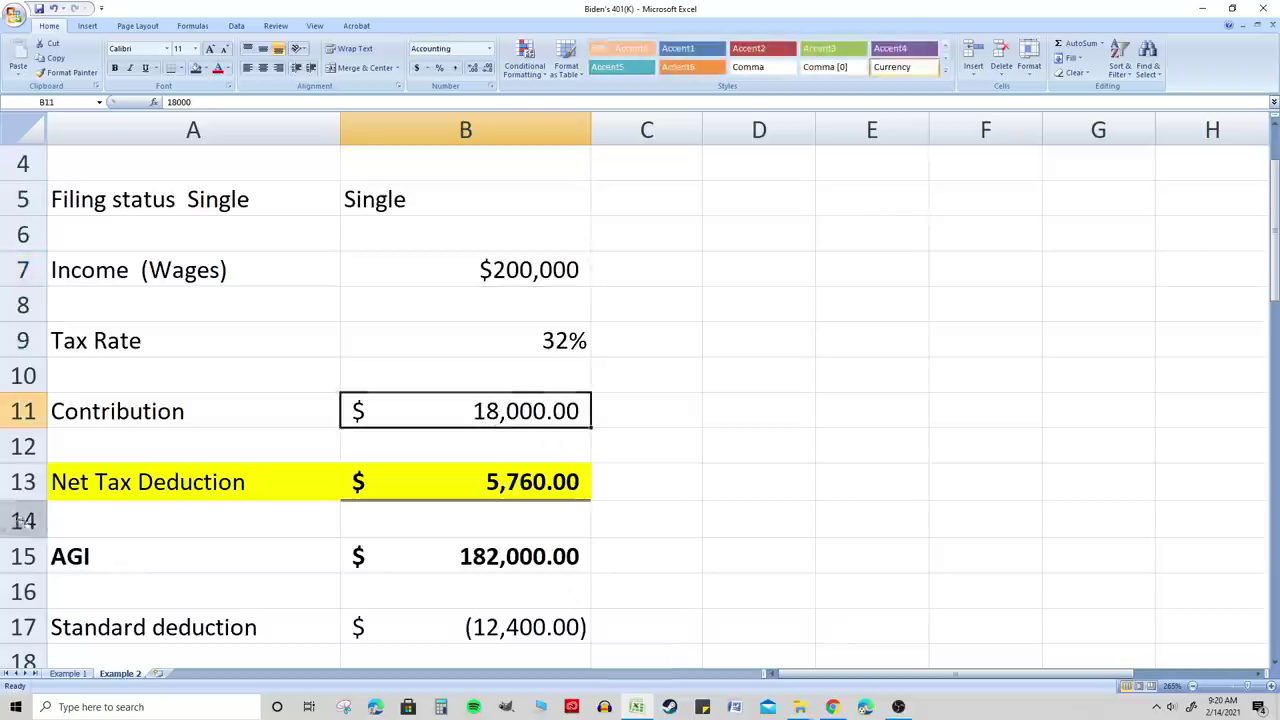
{"action": "left_click", "coordinate": [119, 550]}
{"action": "left_click", "coordinate": [476, 560]}
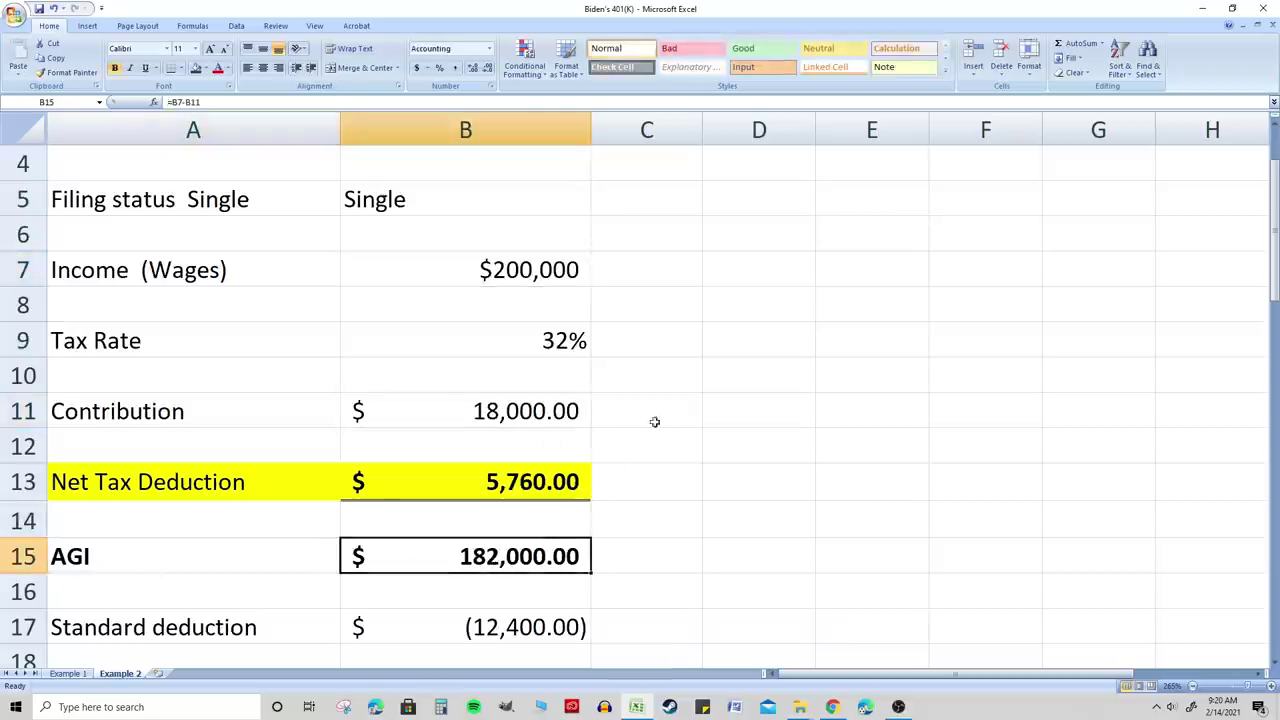
- Review Tax Payer 1's current-law standard deduction in B17, taxable income in B19 and tax liability in B21
{"action": "scroll", "coordinate": [714, 428], "scroll_direction": "down", "scroll_amount": 2}
{"action": "left_click", "coordinate": [250, 418]}
{"action": "left_click", "coordinate": [583, 413]}
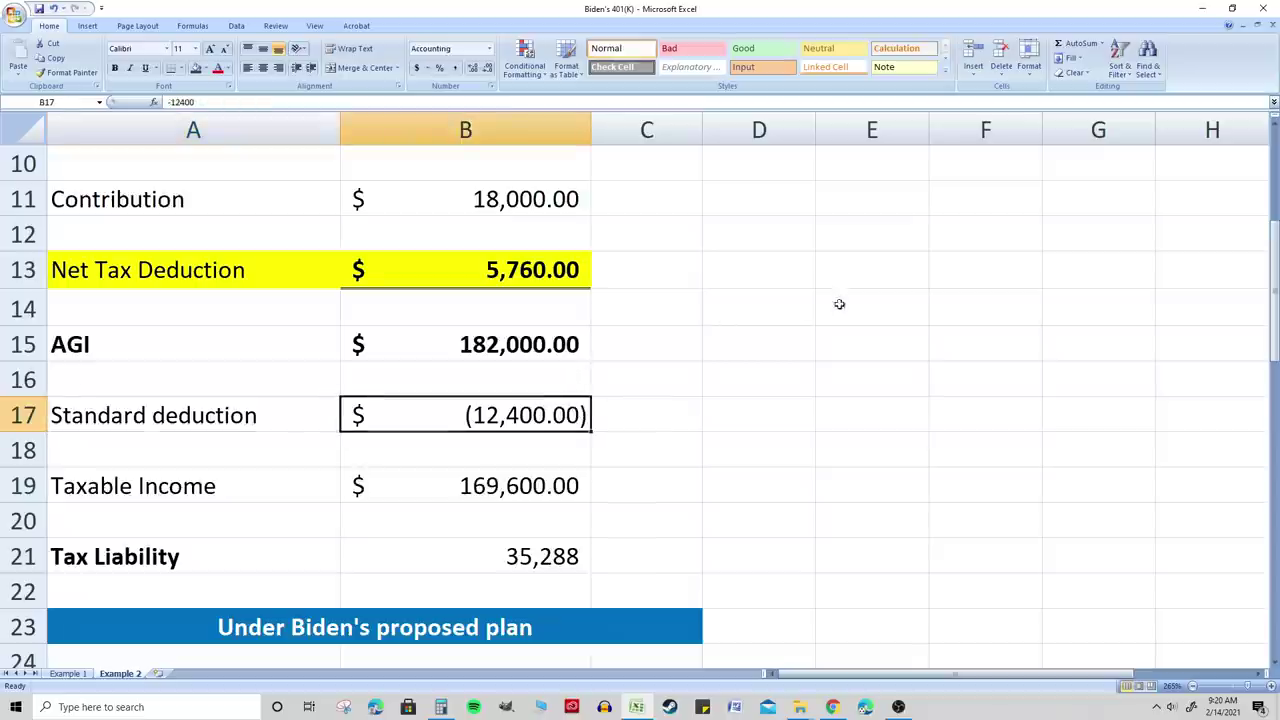
{"action": "key", "text": "Down"}
{"action": "key", "text": "Down"}
{"action": "left_click", "coordinate": [148, 547]}
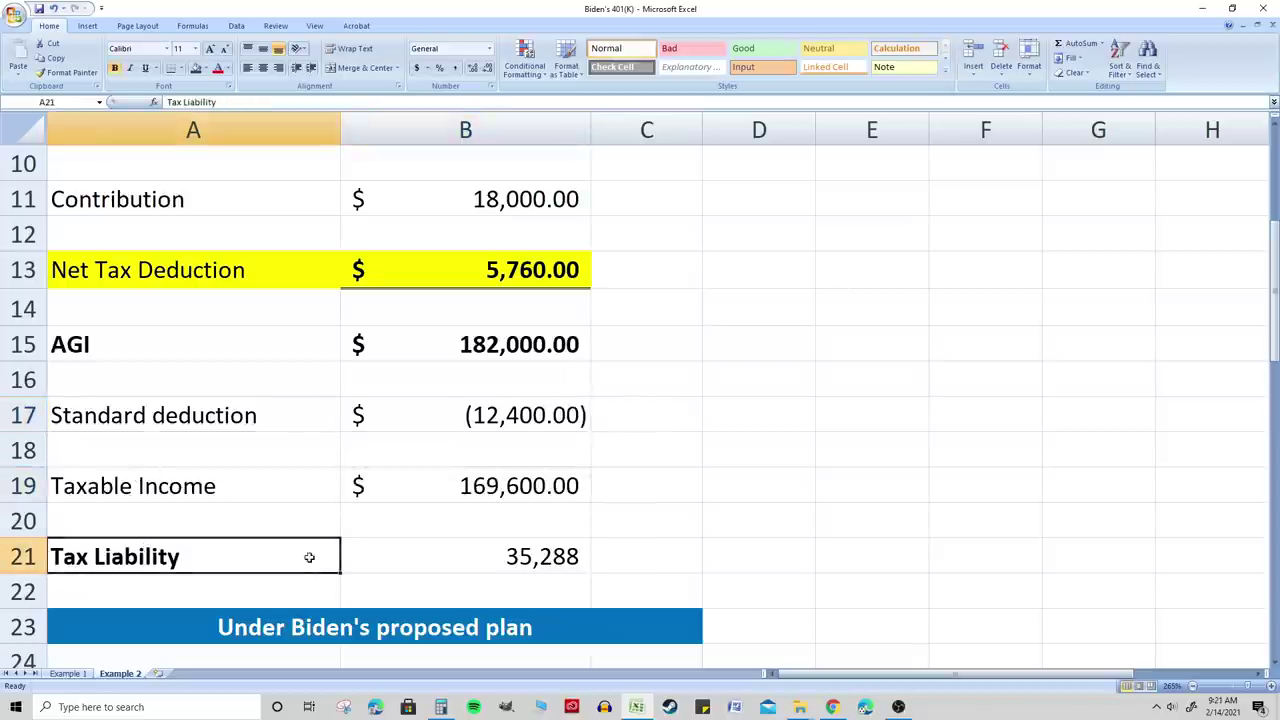
{"action": "left_click", "coordinate": [543, 562]}
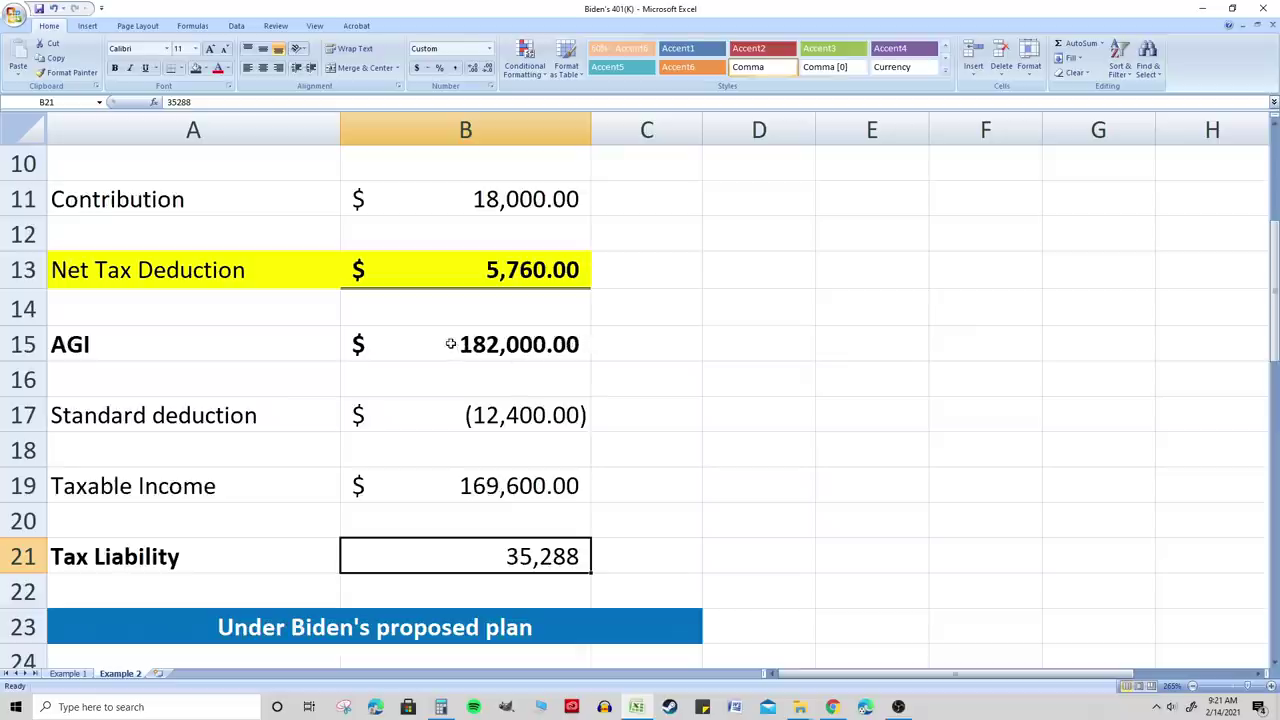
- Review Tax Payer 1's wage income, tax rate and contribution under Biden's proposed plan
{"action": "scroll", "coordinate": [451, 343], "scroll_direction": "down", "scroll_amount": 1}
{"action": "scroll", "coordinate": [451, 343], "scroll_direction": "down", "scroll_amount": 3}
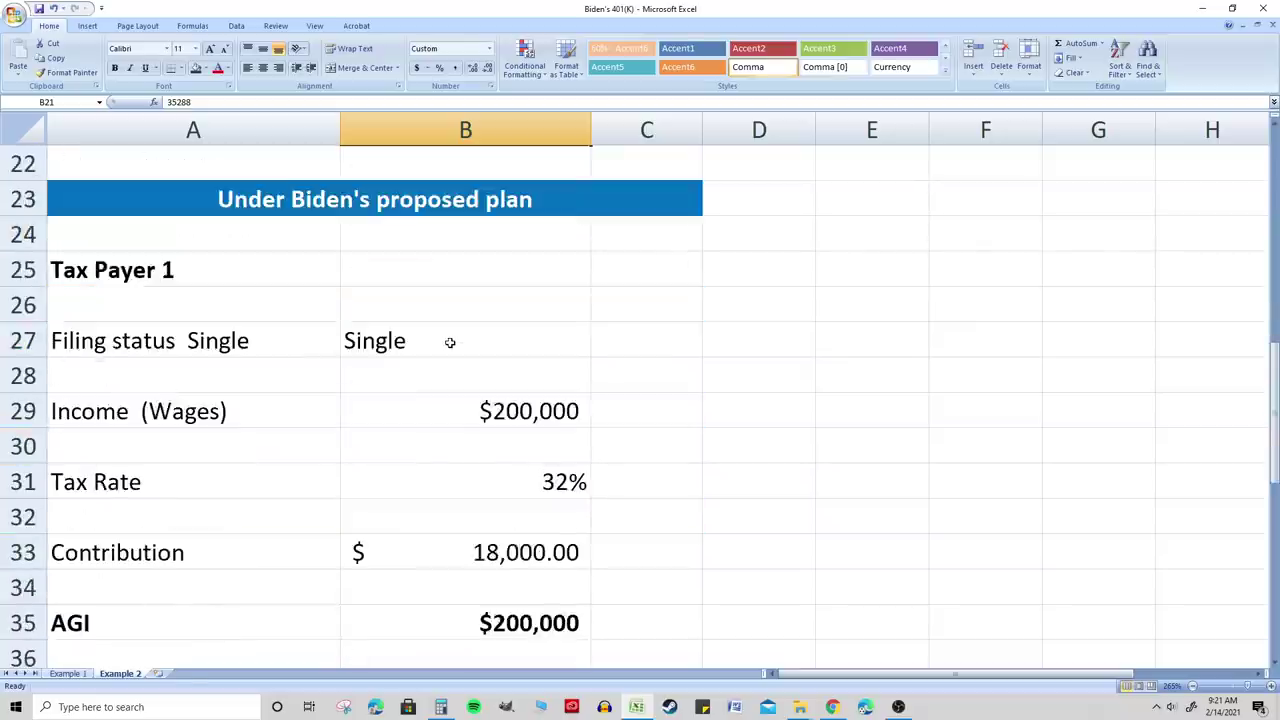
{"action": "scroll", "coordinate": [451, 343], "scroll_direction": "down", "scroll_amount": 1}
{"action": "left_click", "coordinate": [440, 266]}
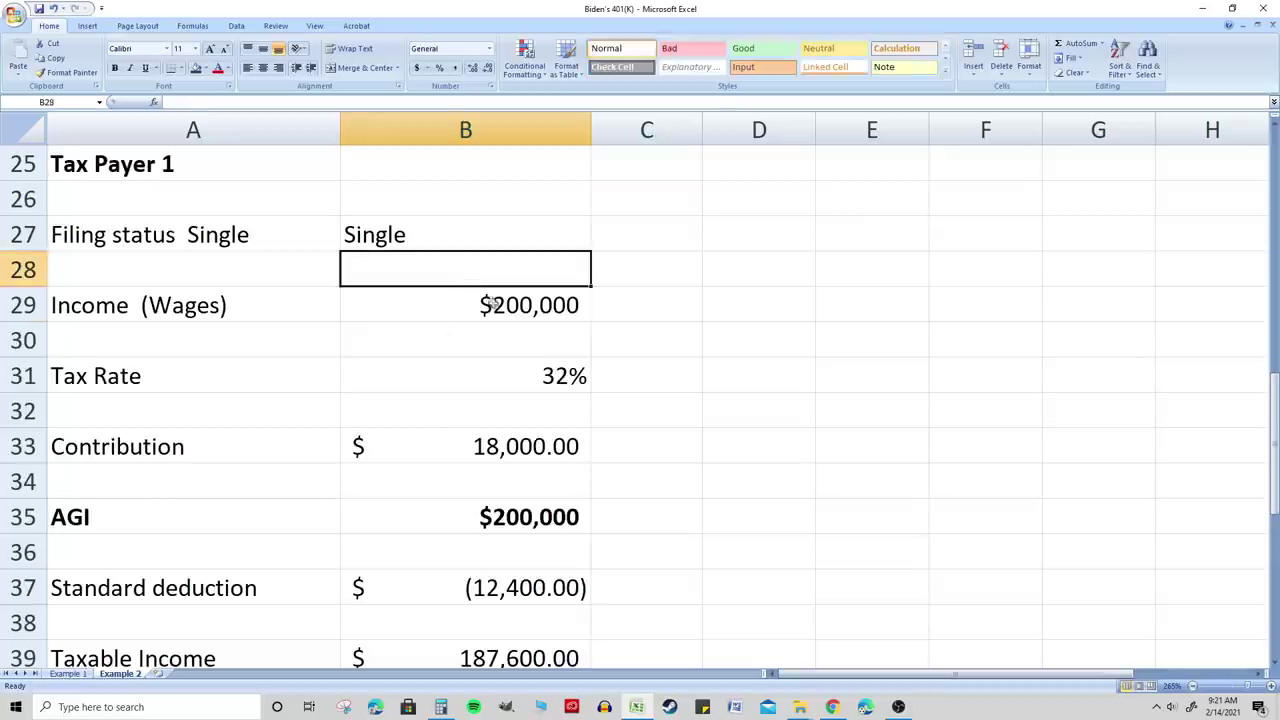
{"action": "left_click", "coordinate": [465, 305]}
{"action": "left_click", "coordinate": [540, 372]}
{"action": "scroll", "coordinate": [540, 380], "scroll_direction": "down", "scroll_amount": 2}
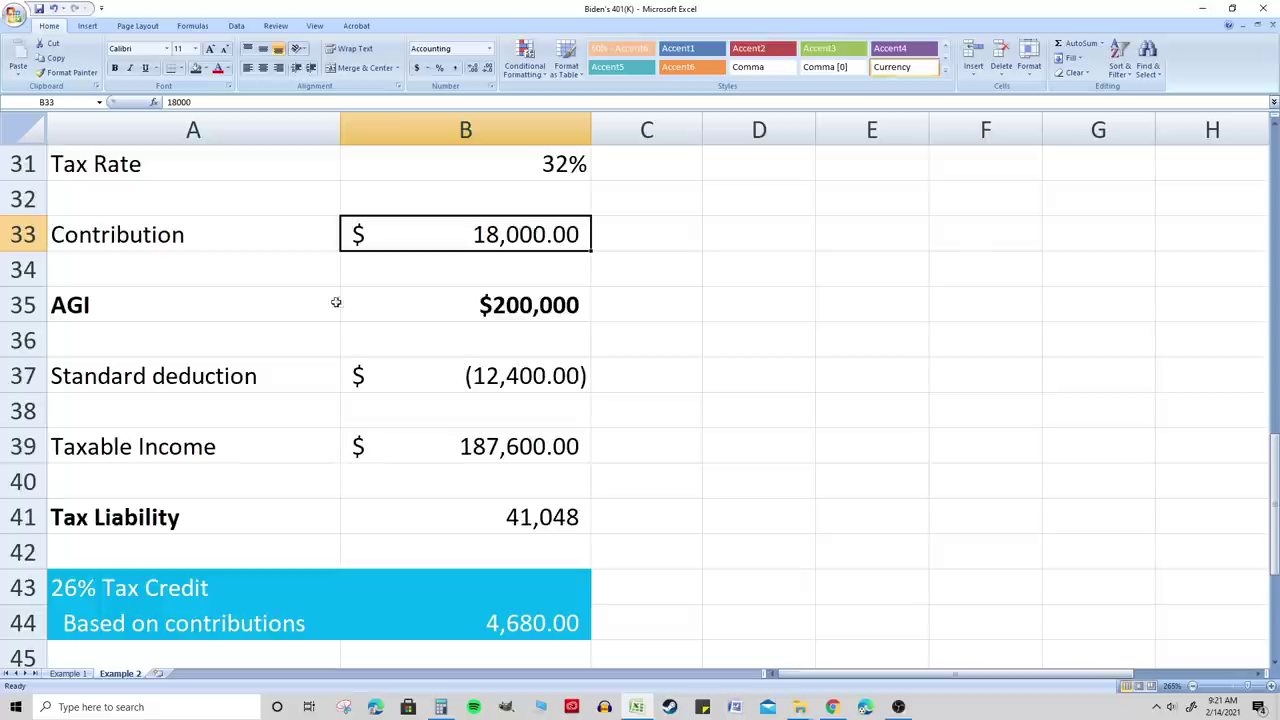
- Examine Tax Payer 1's AGI formula in B35 and standard deduction in B37 under the proposed plan
{"action": "scroll", "coordinate": [527, 308], "scroll_direction": "up", "scroll_amount": 1}
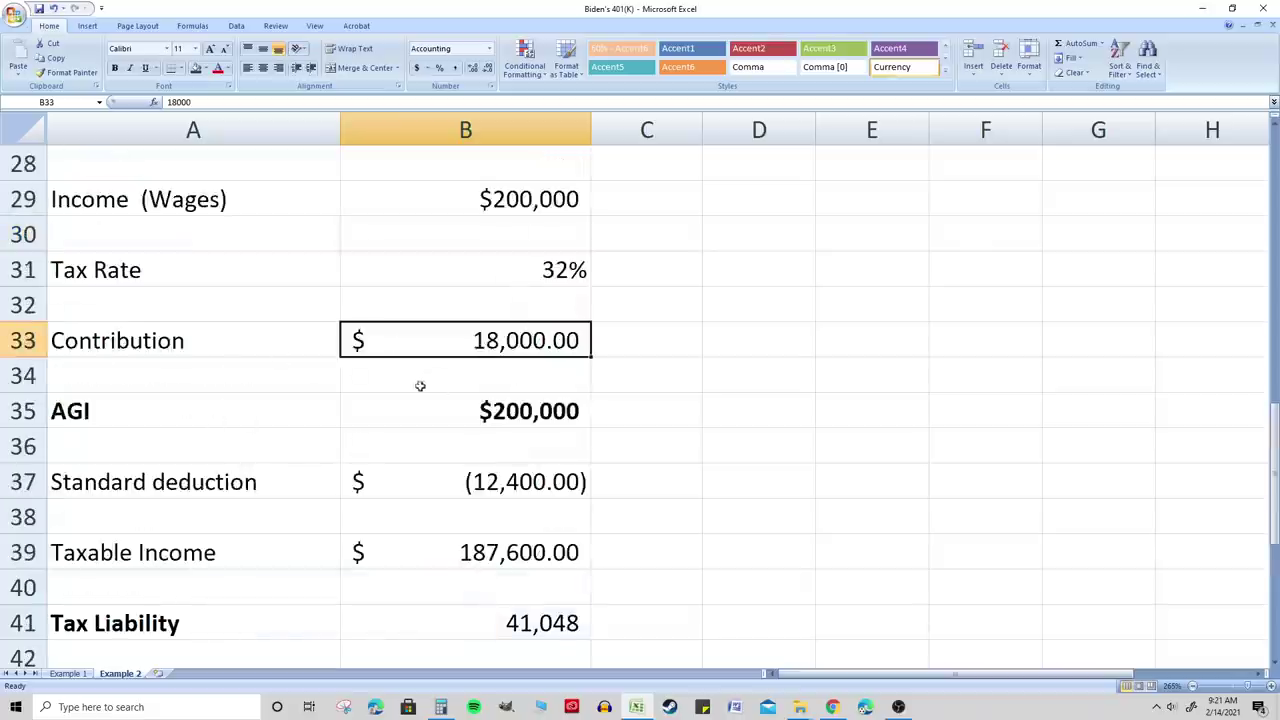
{"action": "left_click", "coordinate": [190, 408]}
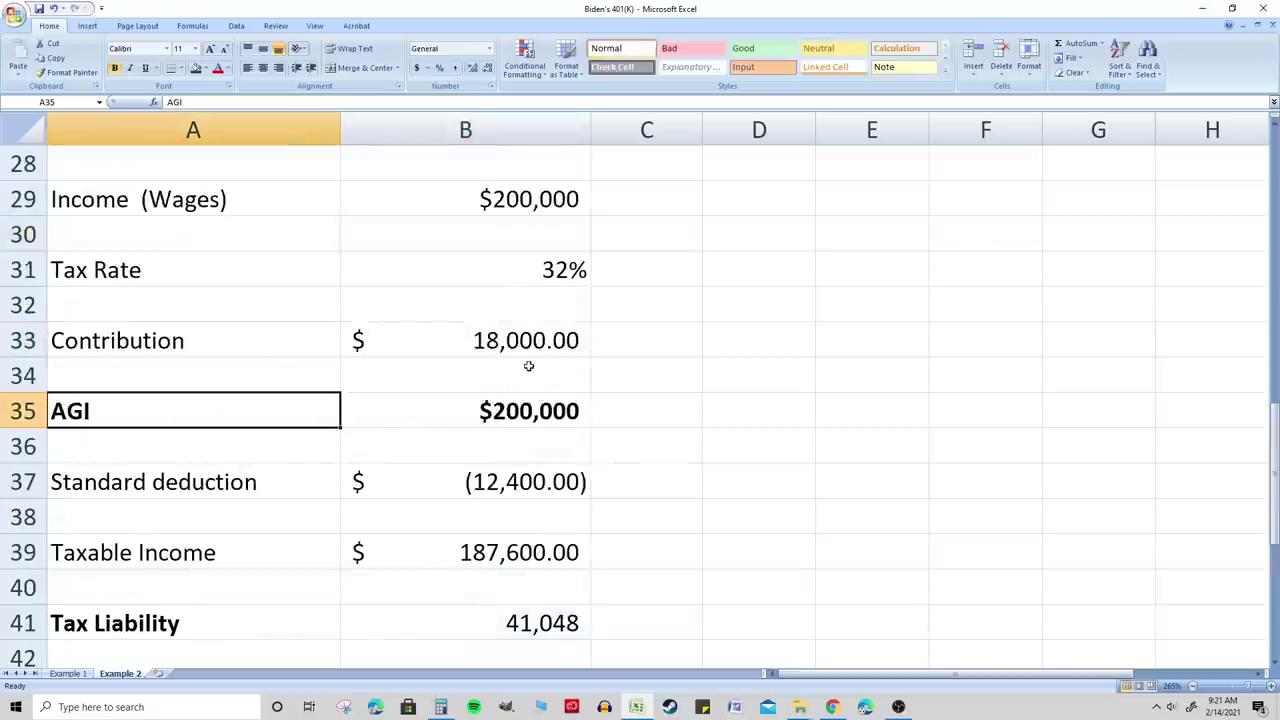
{"action": "left_click", "coordinate": [550, 411]}
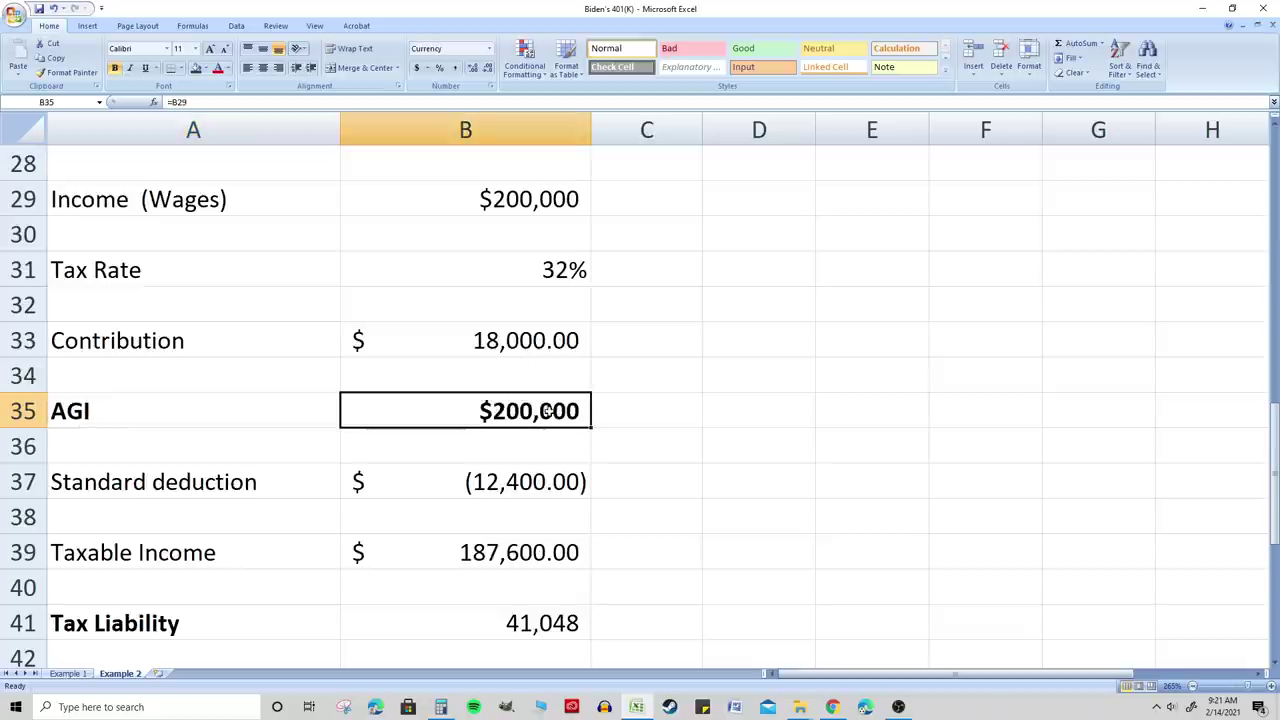
{"action": "left_click", "coordinate": [272, 394]}
{"action": "left_click", "coordinate": [485, 418]}
{"action": "left_click", "coordinate": [185, 486]}
{"action": "left_click", "coordinate": [550, 482]}
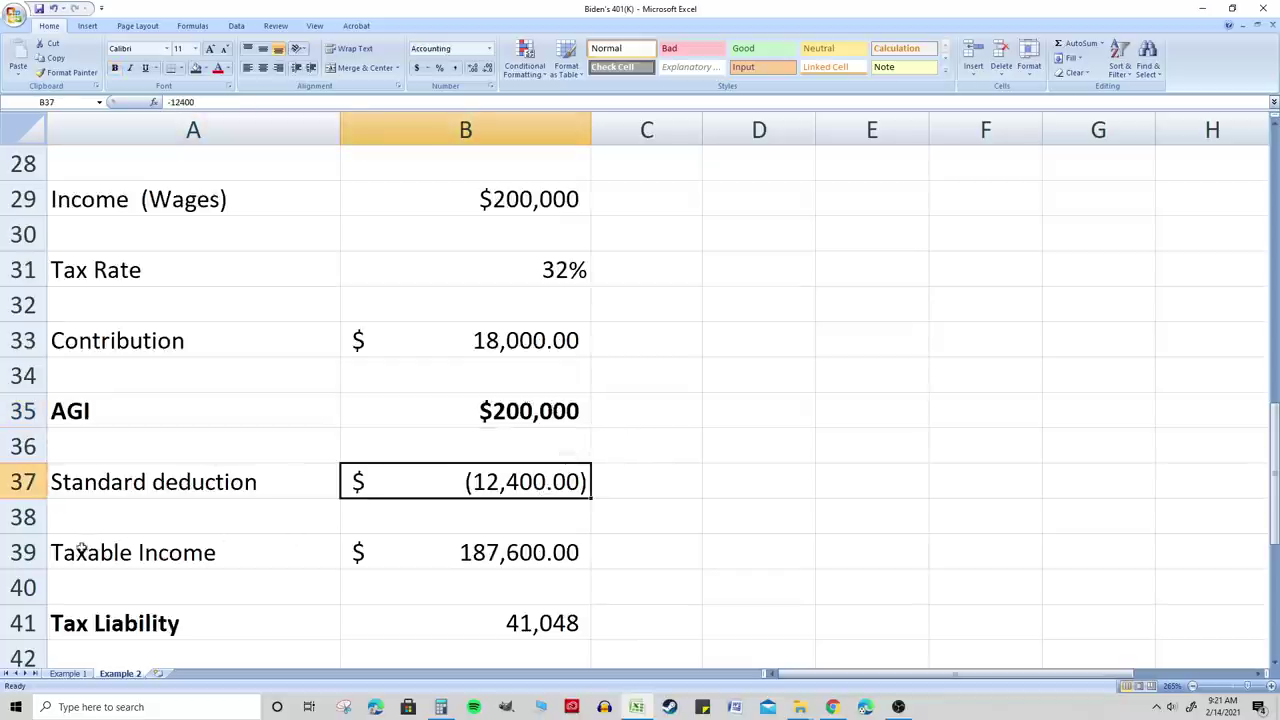
- Examine Tax Payer 1's proposed-plan taxable income formula in B39 and tax liability in B41
{"action": "left_click", "coordinate": [200, 550]}
{"action": "left_click", "coordinate": [512, 556]}
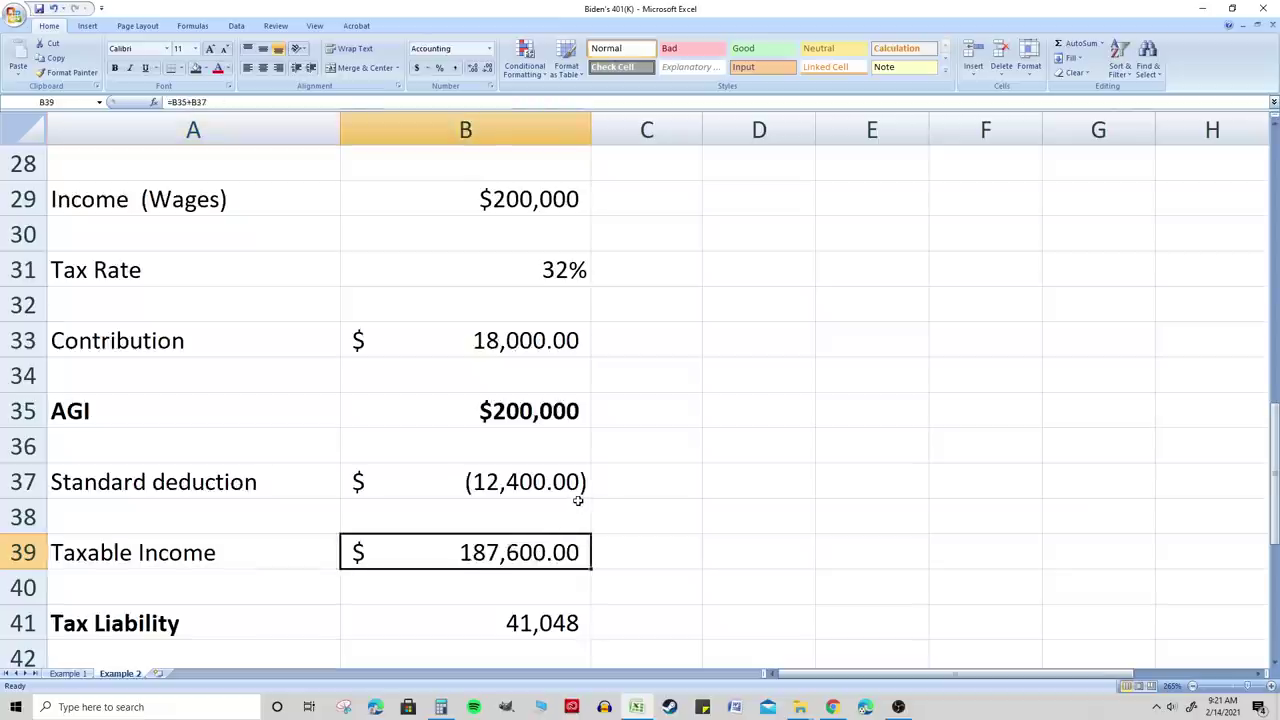
{"action": "scroll", "coordinate": [577, 500], "scroll_direction": "down", "scroll_amount": 1}
{"action": "left_click", "coordinate": [126, 520]}
{"action": "left_click", "coordinate": [596, 514]}
{"action": "left_click", "coordinate": [552, 518]}
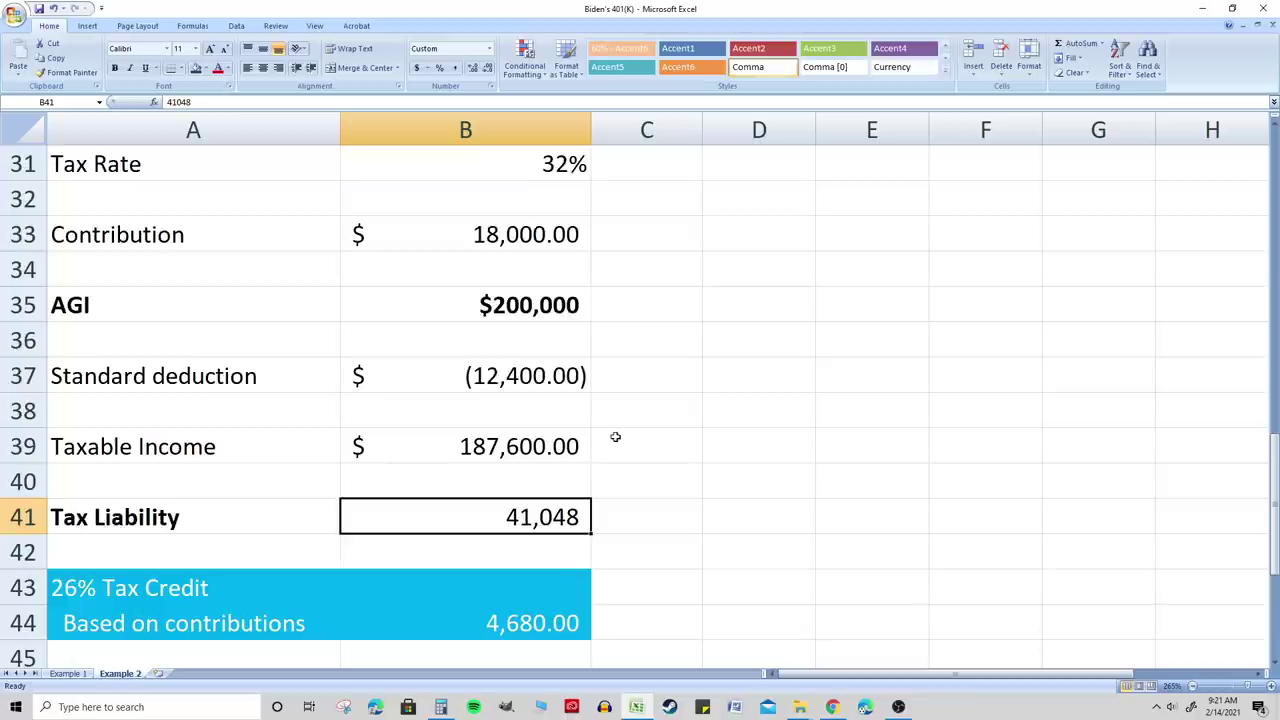
- Switch to Calculator and multiply Tax Payer 1's 18000 contribution by 0.26 to check the credit in B44, then clear it
{"action": "scroll", "coordinate": [598, 435], "scroll_direction": "down", "scroll_amount": 1}
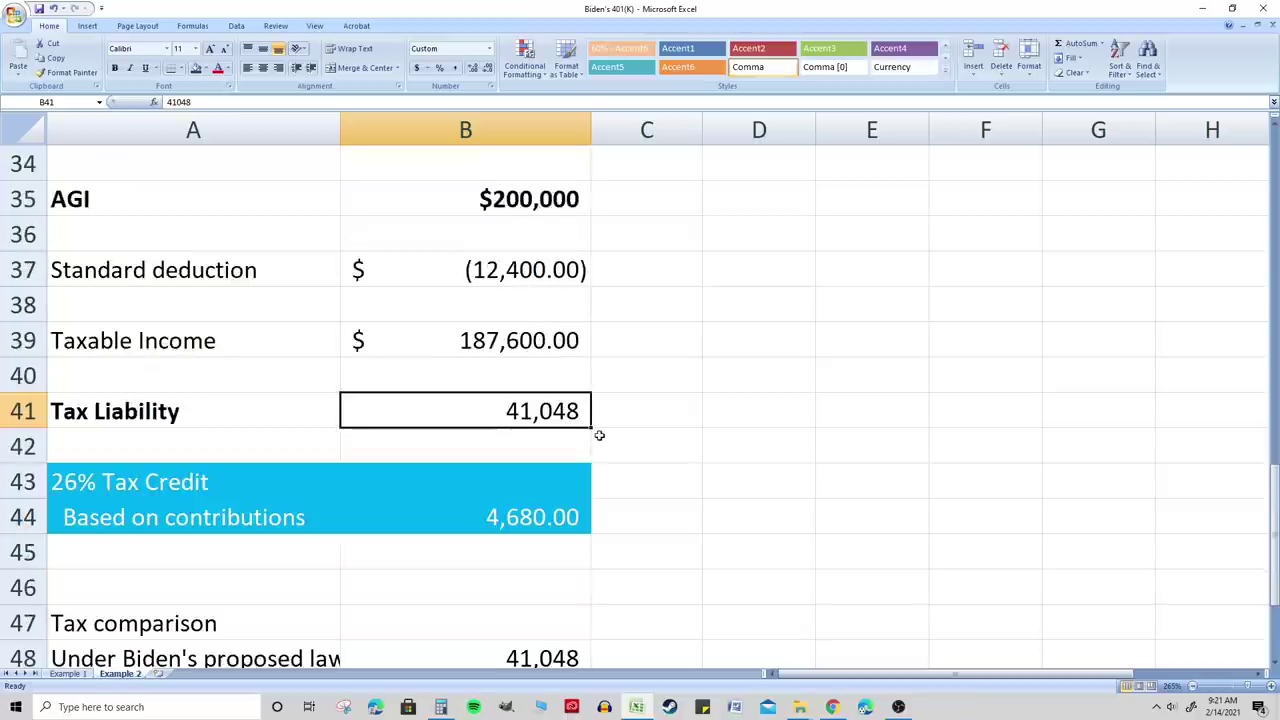
{"action": "left_click", "coordinate": [440, 707]}
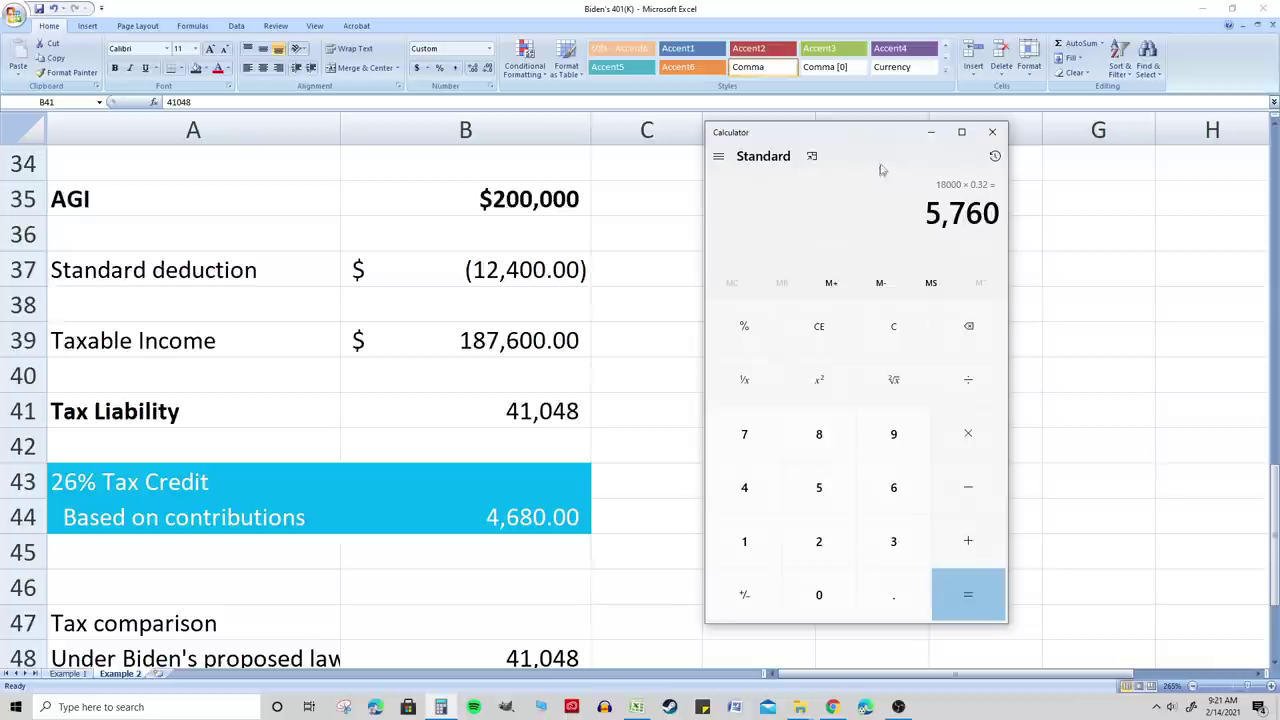
{"action": "left_click", "coordinate": [887, 335]}
{"action": "type", "text": "180000"}
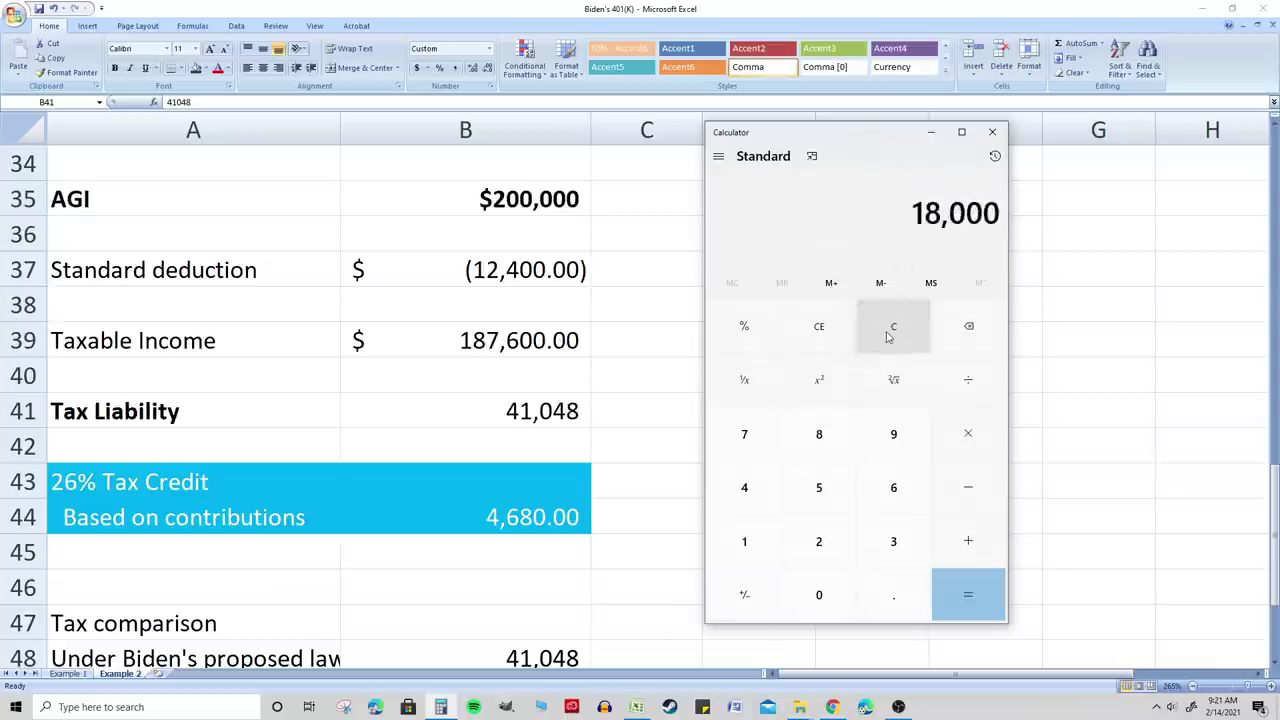
{"action": "key", "text": "asterisk"}
{"action": "type", "text": ".26"}
{"action": "key", "text": "Return"}
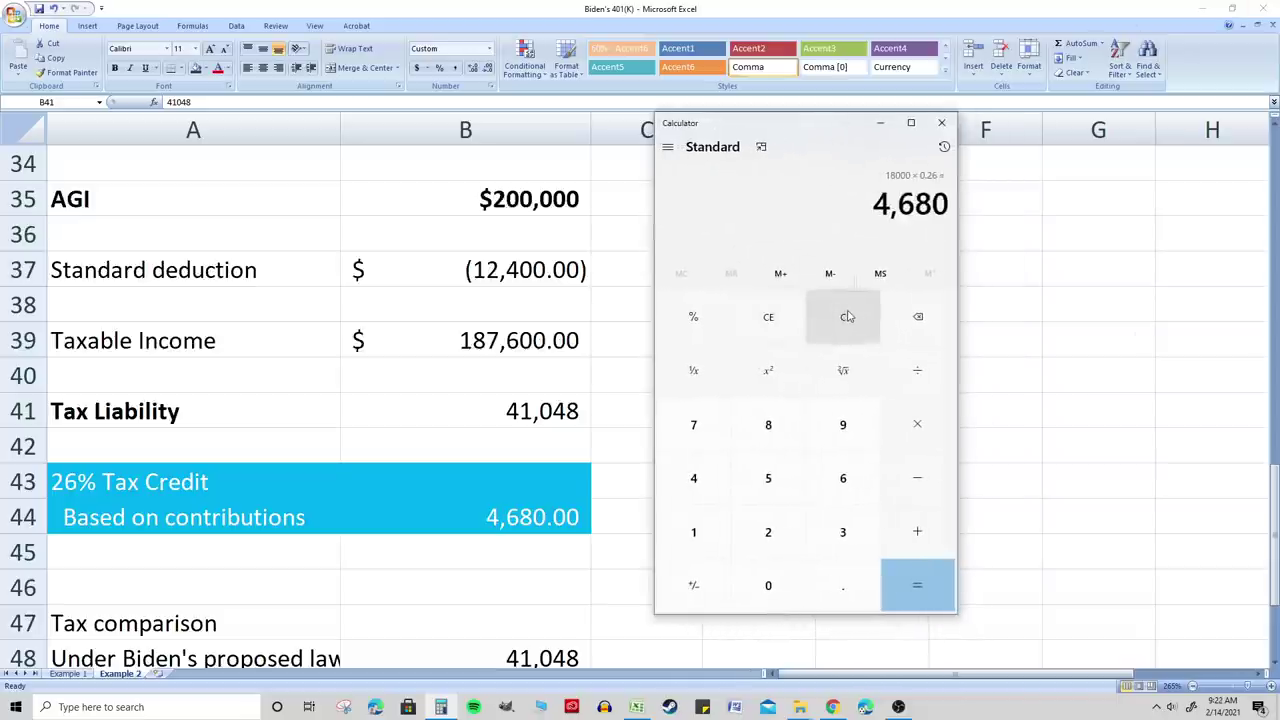
{"action": "left_click", "coordinate": [847, 316]}
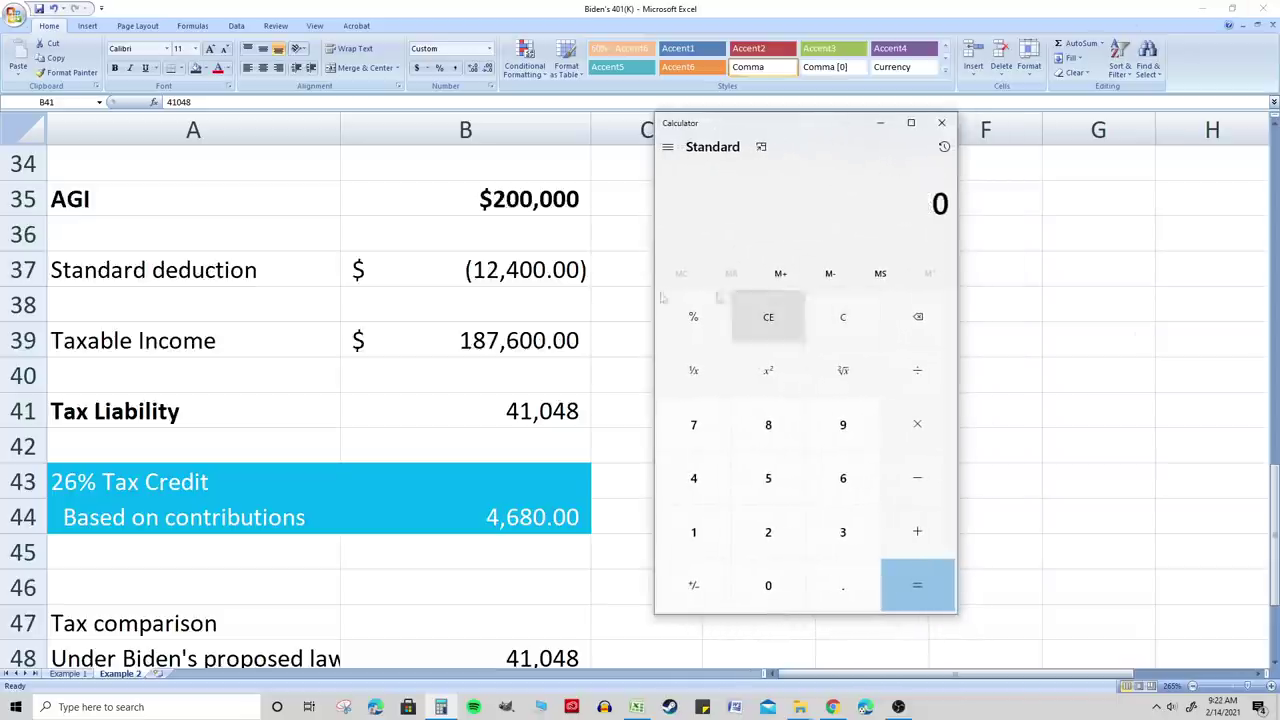
- Calculate Tax Payer 1's proposed-plan tax after the credit by subtracting 4680 from the 41048 tax liability
{"action": "scroll", "coordinate": [320, 400], "scroll_direction": "down", "scroll_amount": 2}
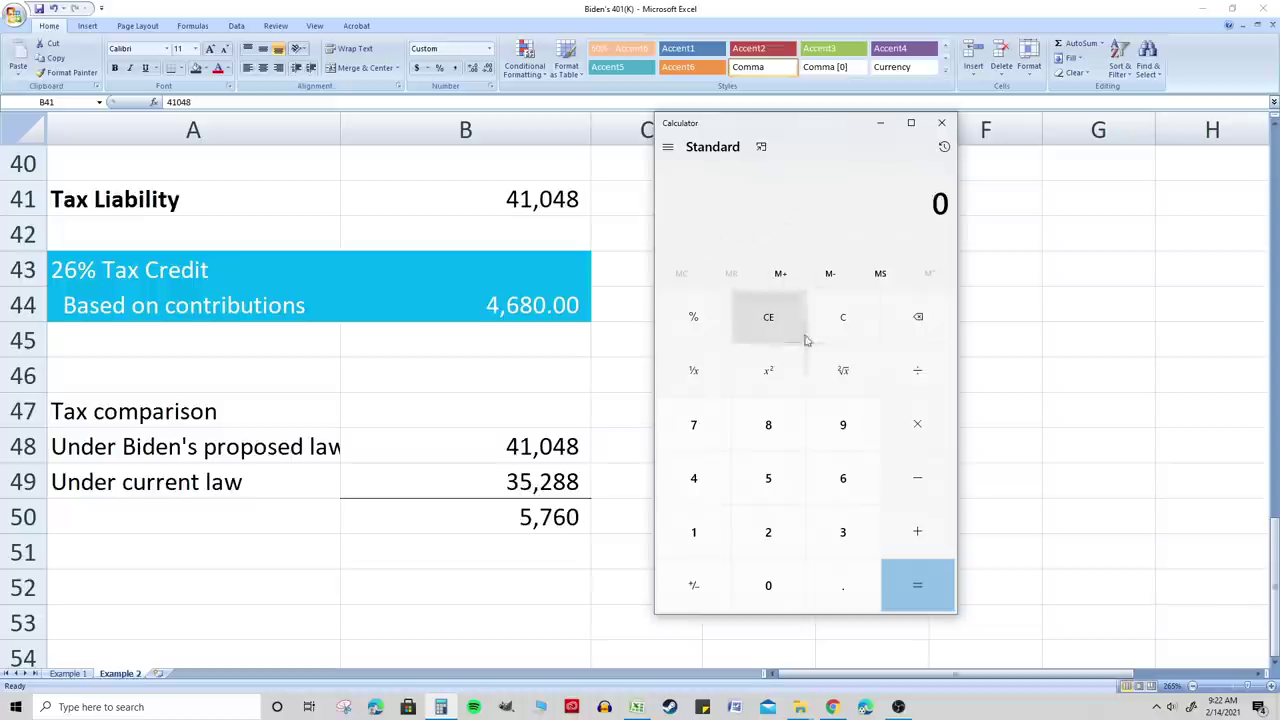
{"action": "type", "text": "41048"}
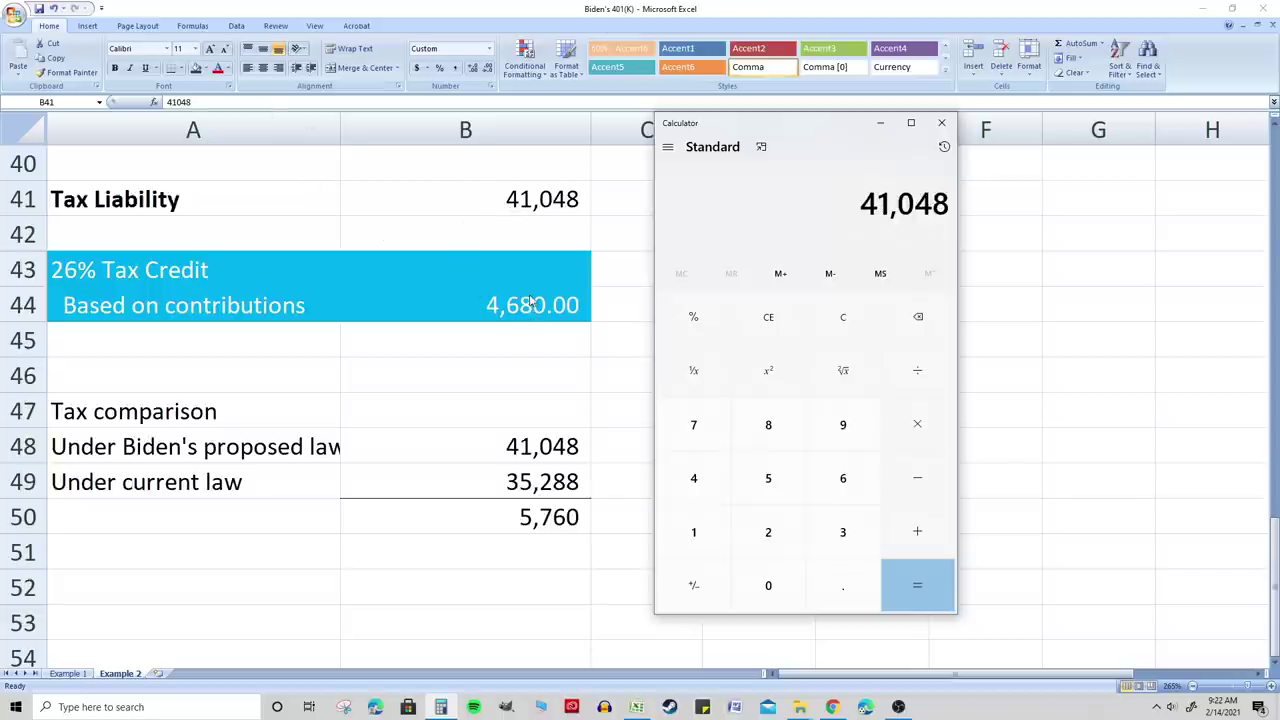
{"action": "key", "text": "minus"}
{"action": "type", "text": "4680"}
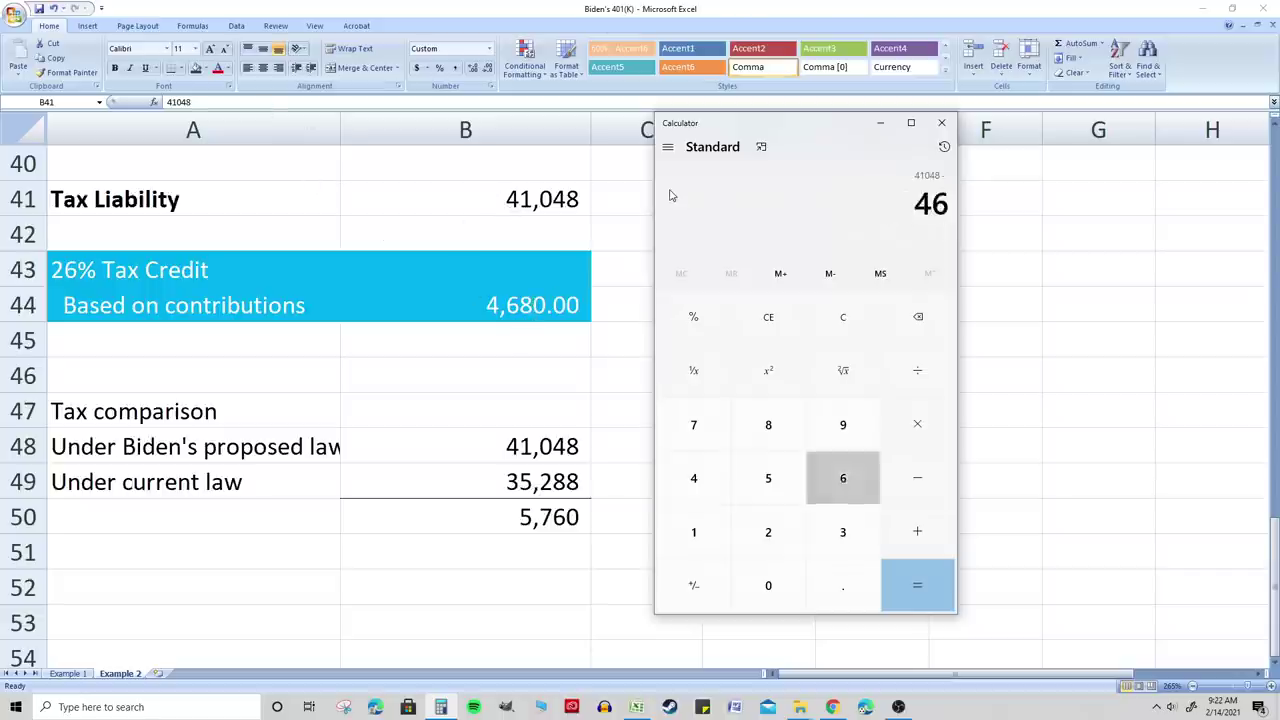
{"action": "key", "text": "Return"}
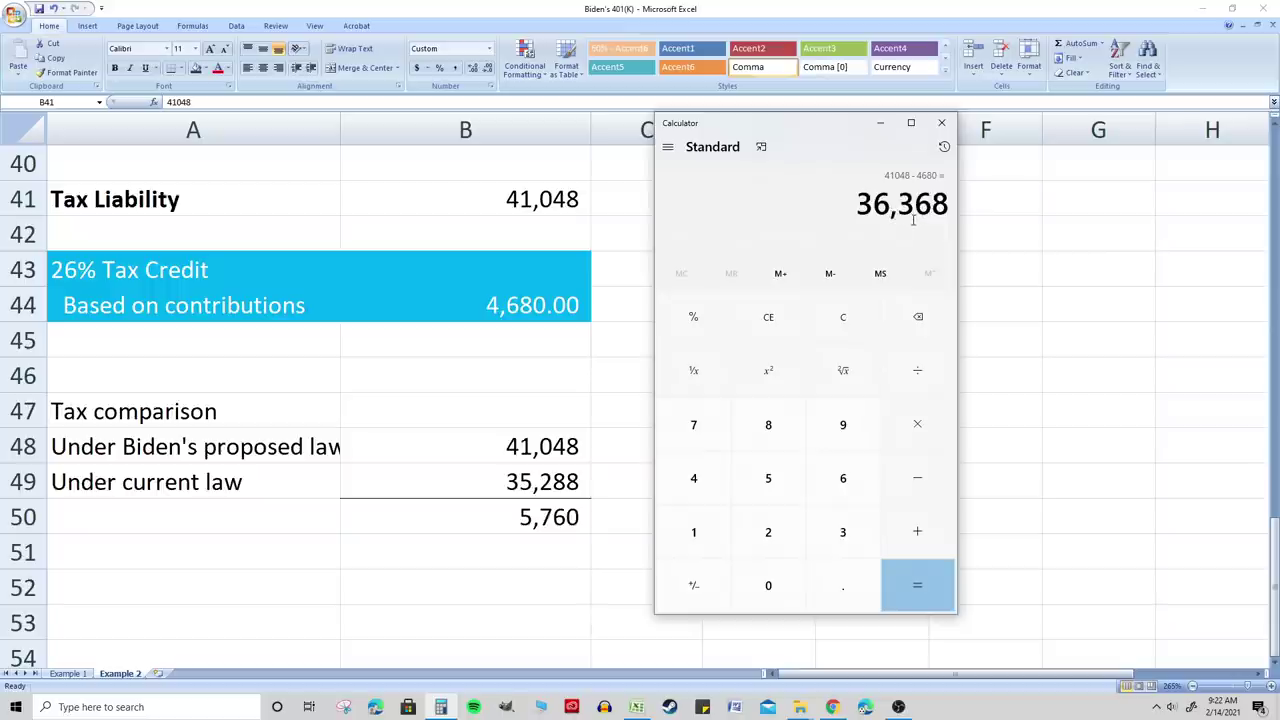
- Subtract Tax Payer 1's current-law tax liability from B21, 35288, from the calculated proposed-plan tax after the credit
{"action": "scroll", "coordinate": [459, 312], "scroll_direction": "up", "scroll_amount": 4}
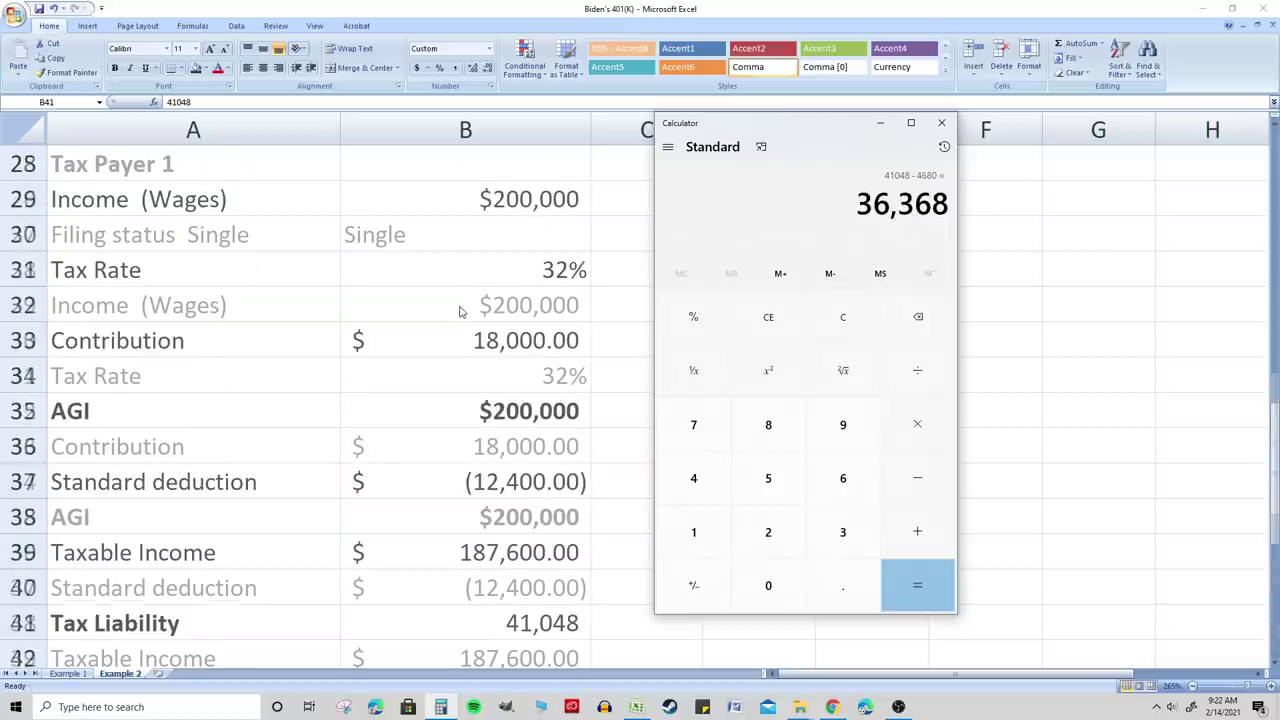
{"action": "scroll", "coordinate": [460, 312], "scroll_direction": "up", "scroll_amount": 4}
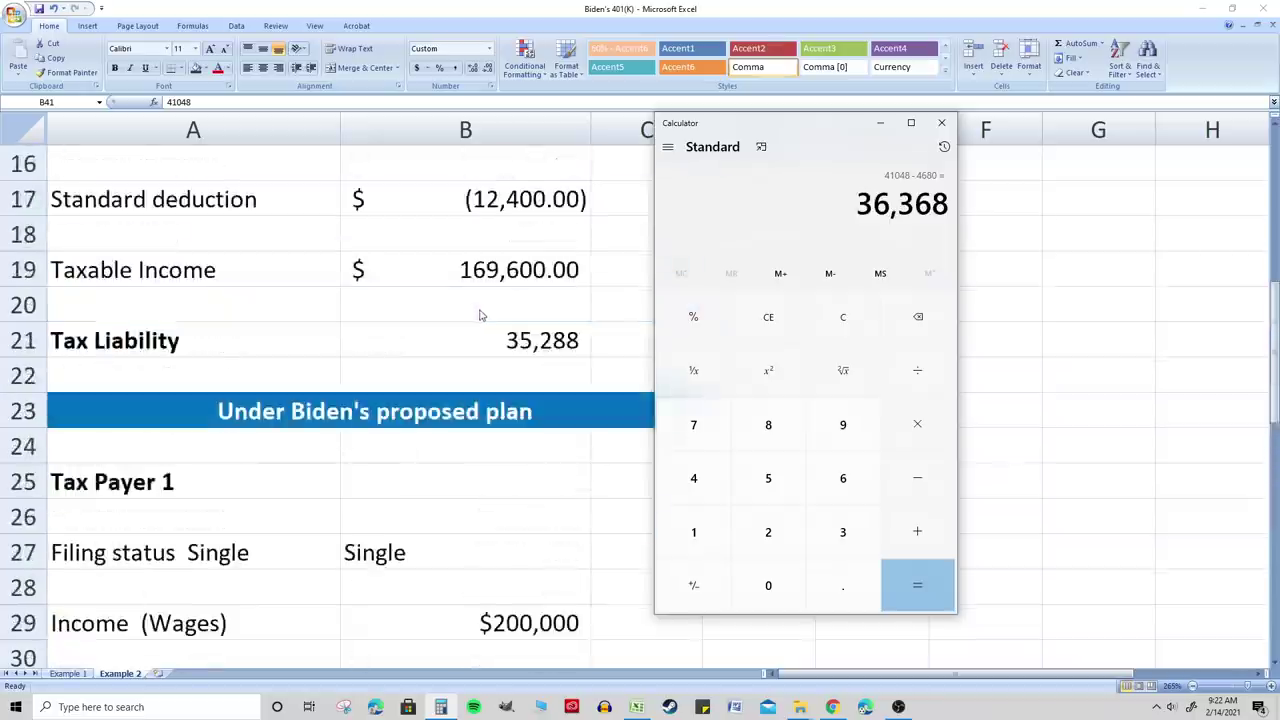
{"action": "scroll", "coordinate": [479, 315], "scroll_direction": "up", "scroll_amount": 1}
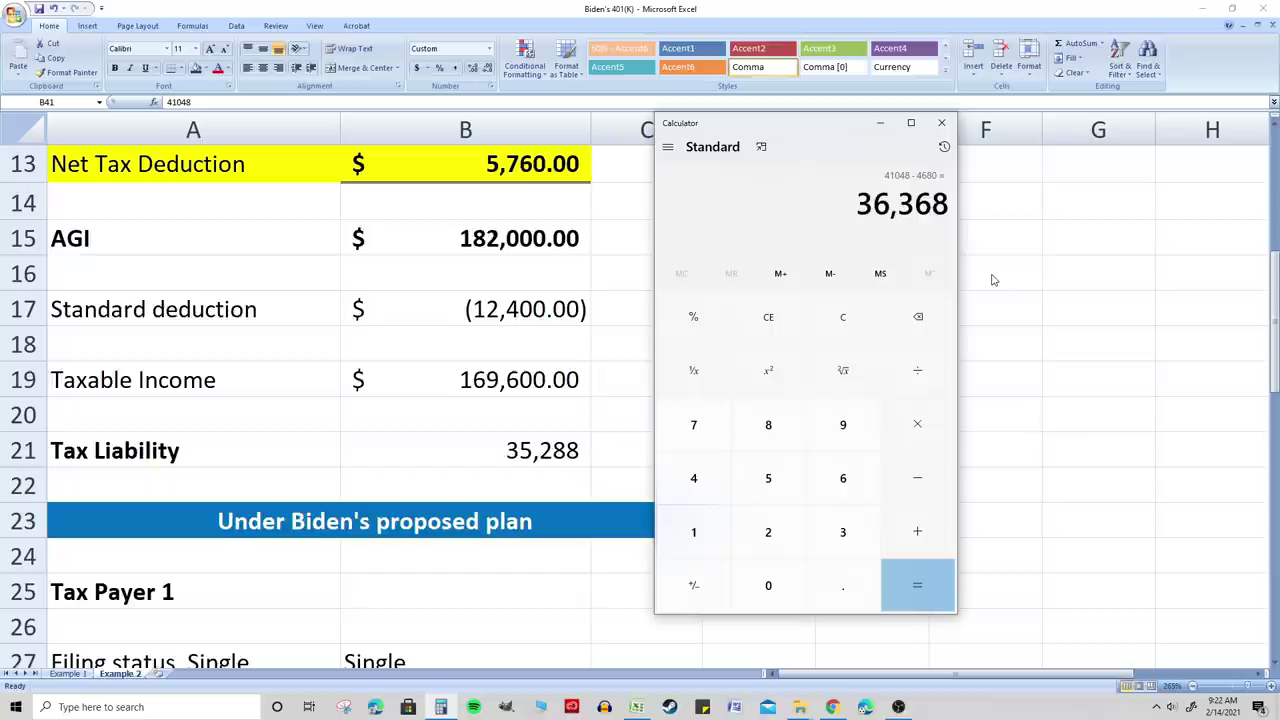
{"action": "key", "text": "minus"}
{"action": "type", "text": "35288"}
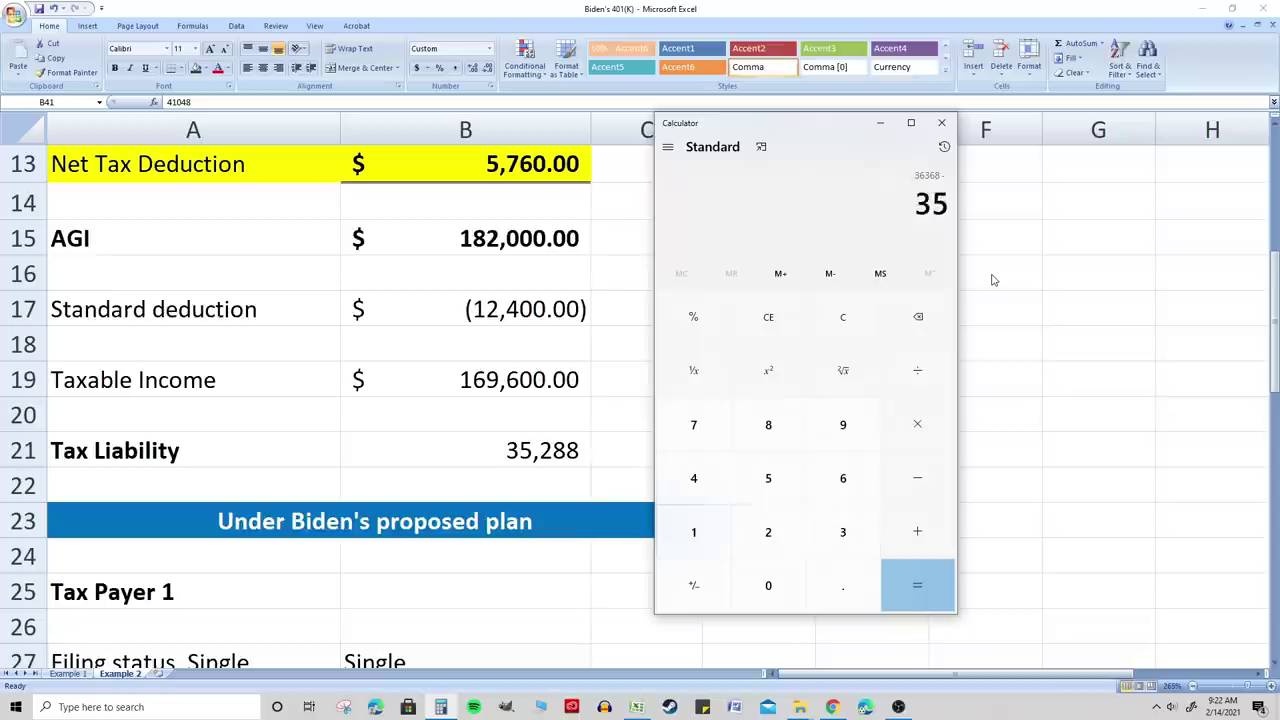
{"action": "key", "text": "Return"}
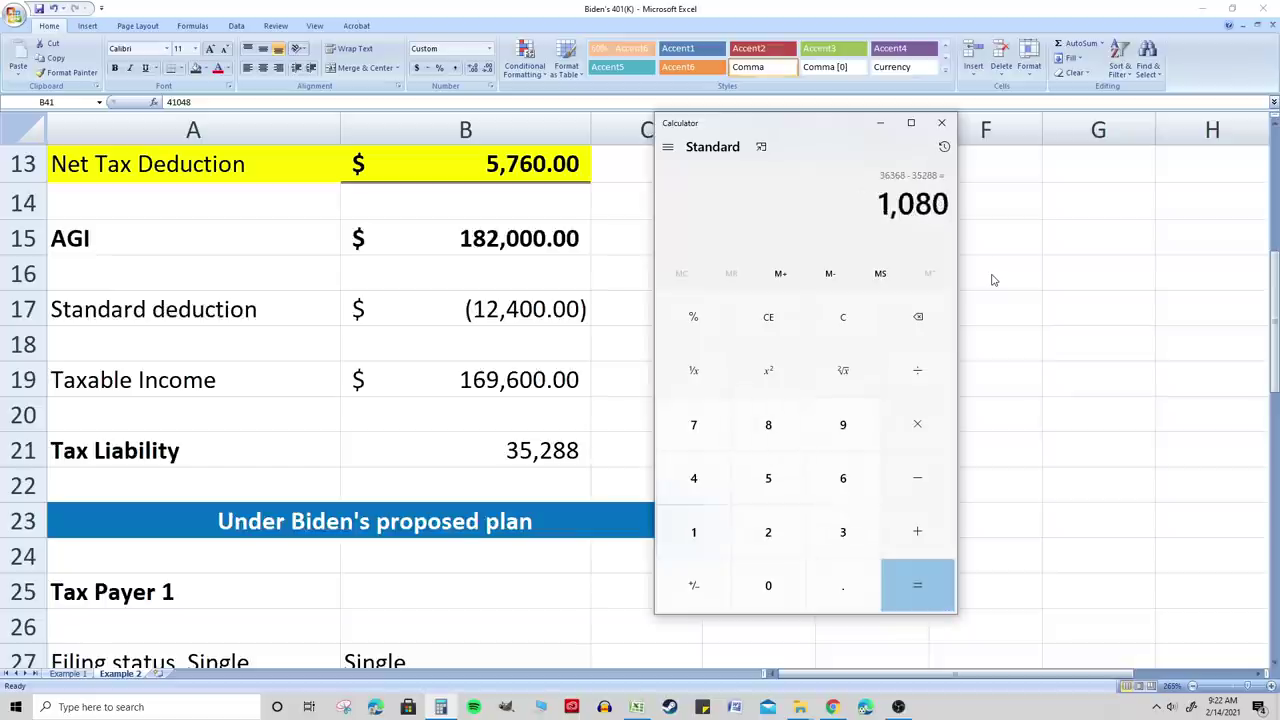